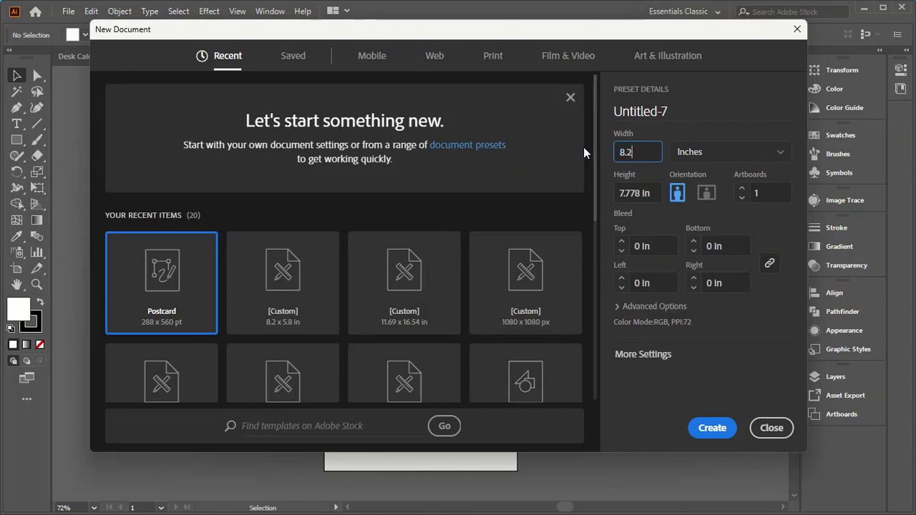
Step: Create a new 8.2 by 5.8 inch landscape document with a 0.25 inch bleed on all sides
key(Tab)
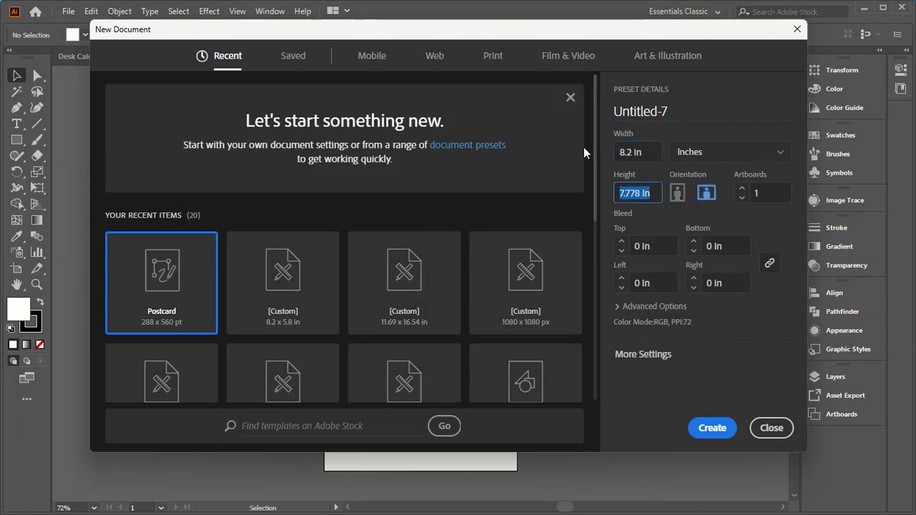
text(5.8)
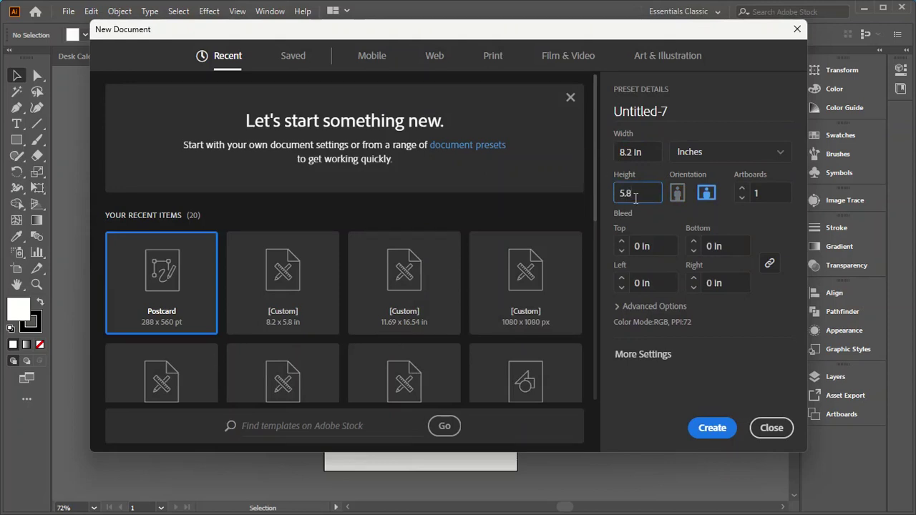
click(621, 241)
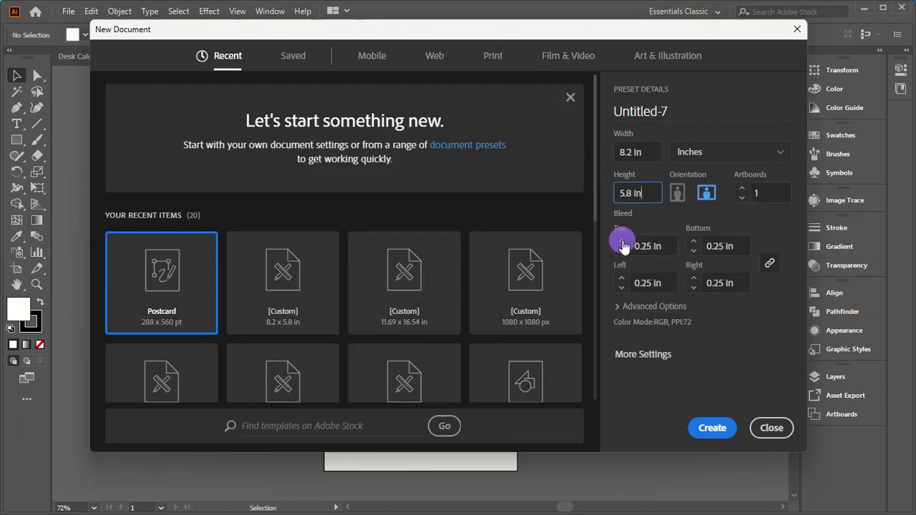
click(713, 430)
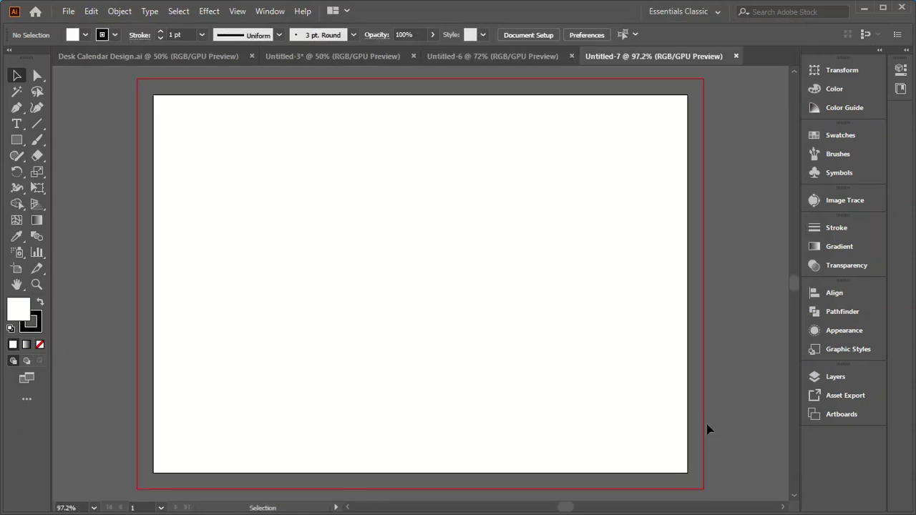
Step: Paste the copied color swatches, logo and contact details, and place them beside the artboard's right edge
scroll(631, 360, down, 2)
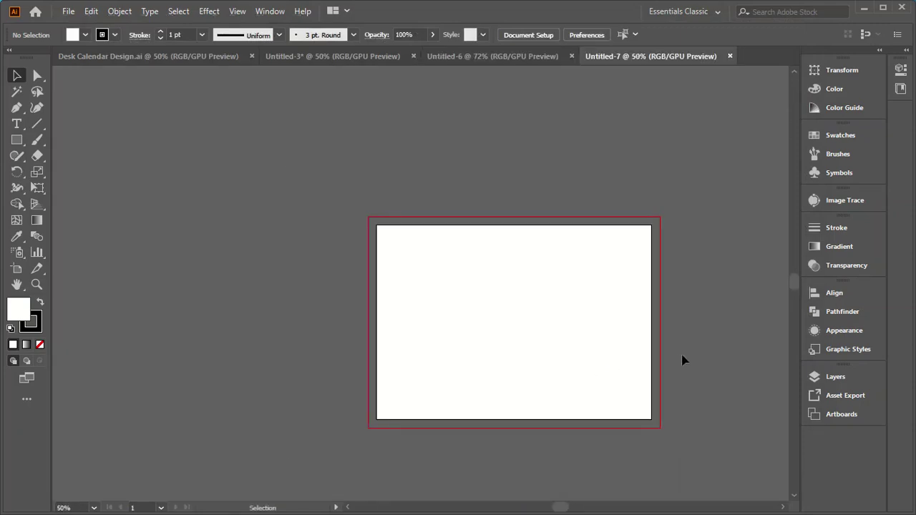
scroll(236, 350, down, 1)
scroll(262, 380, down, 1)
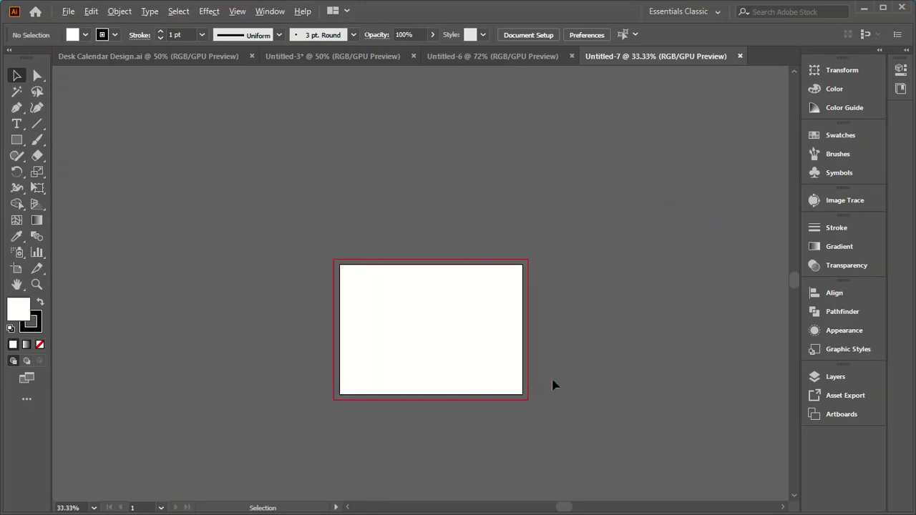
scroll(555, 385, up, 2)
key(ctrl+v)
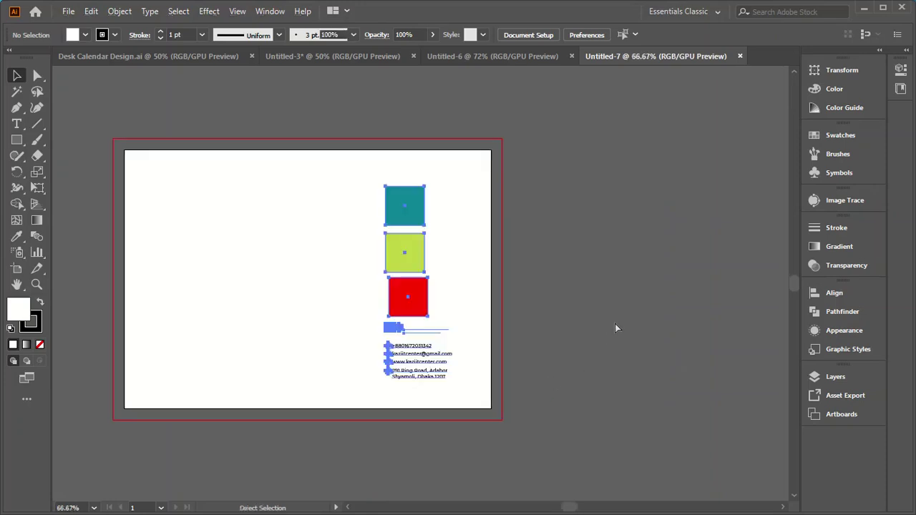
drag(405, 222, 551, 232)
click(671, 296)
scroll(673, 296, down, 2)
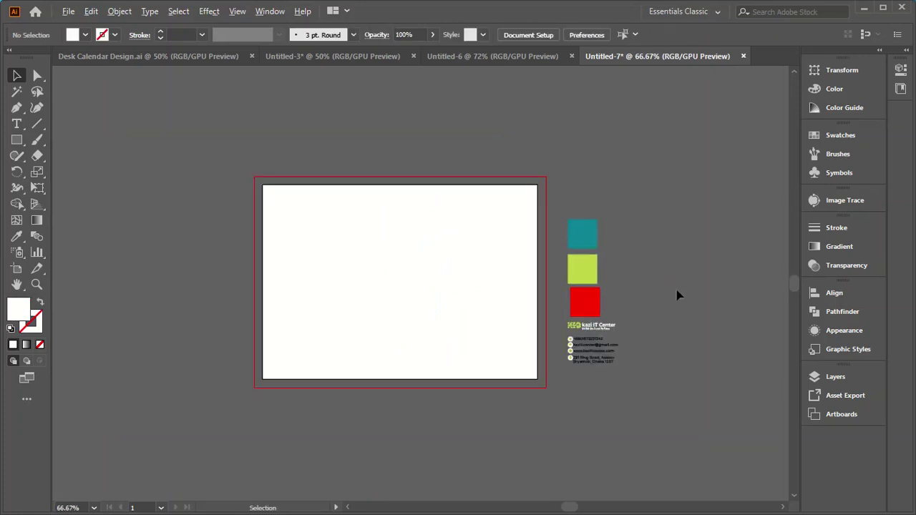
scroll(621, 298, up, 1)
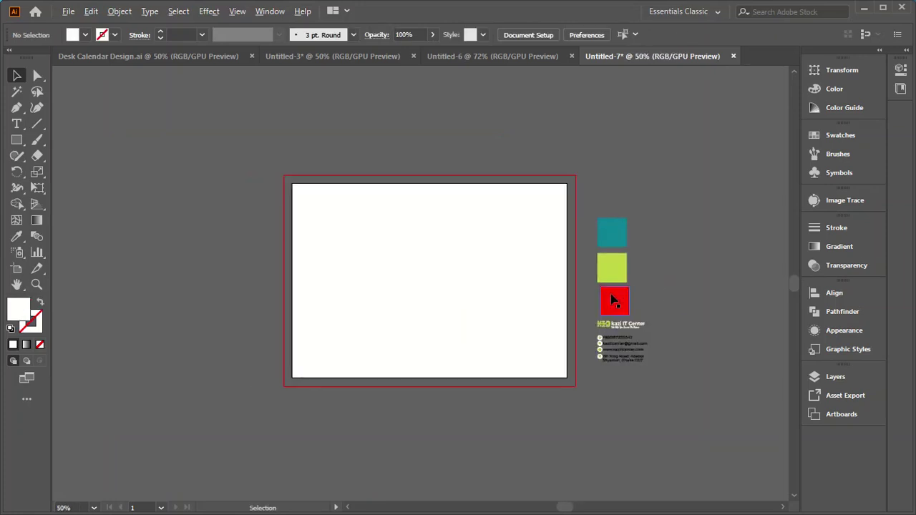
Step: Create a white rectangle 8.2 in wide and 5.8 in high with the Rectangle tool
click(16, 140)
click(339, 260)
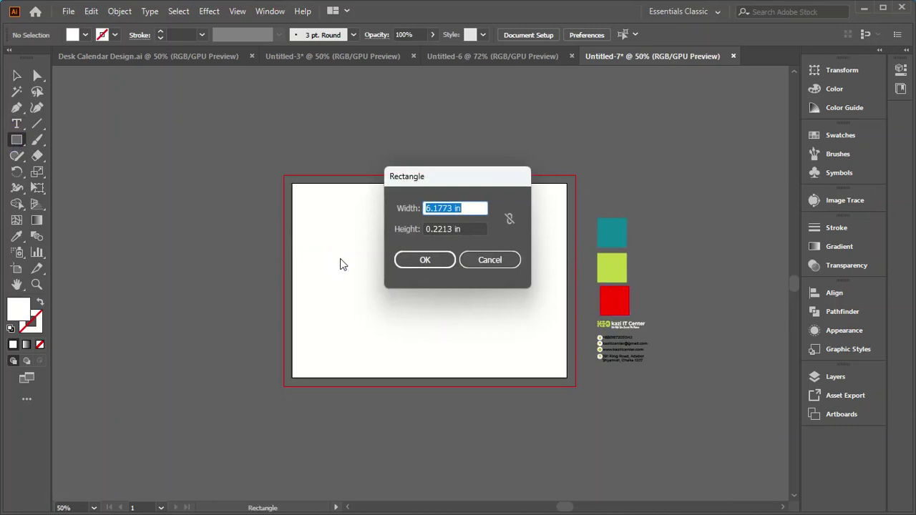
text(8.2)
key(Tab)
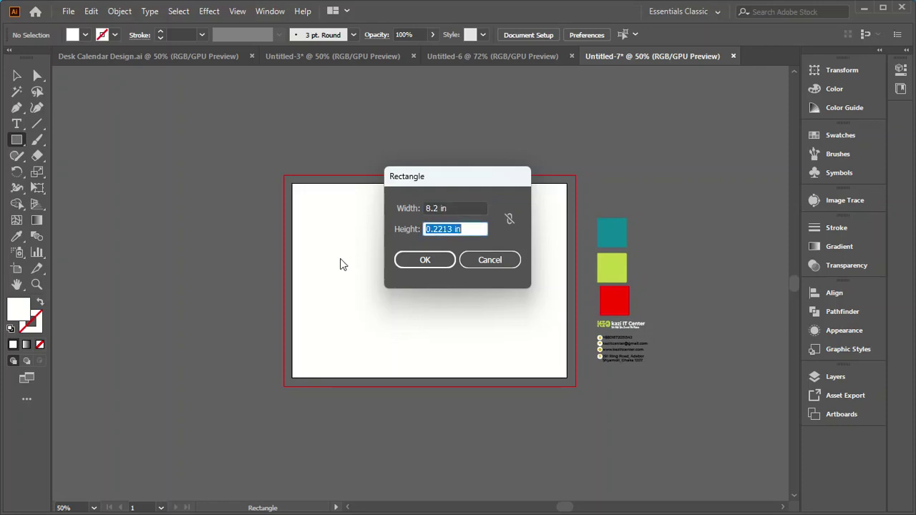
text(5.8)
click(431, 261)
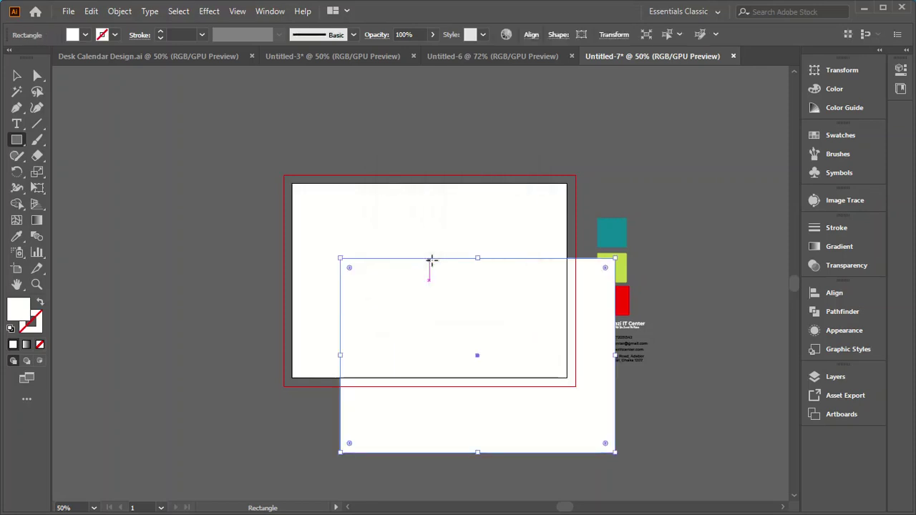
Step: Set alignment to the artboard and center the 8.2 by 5.8 in rectangle horizontally and vertically
click(531, 35)
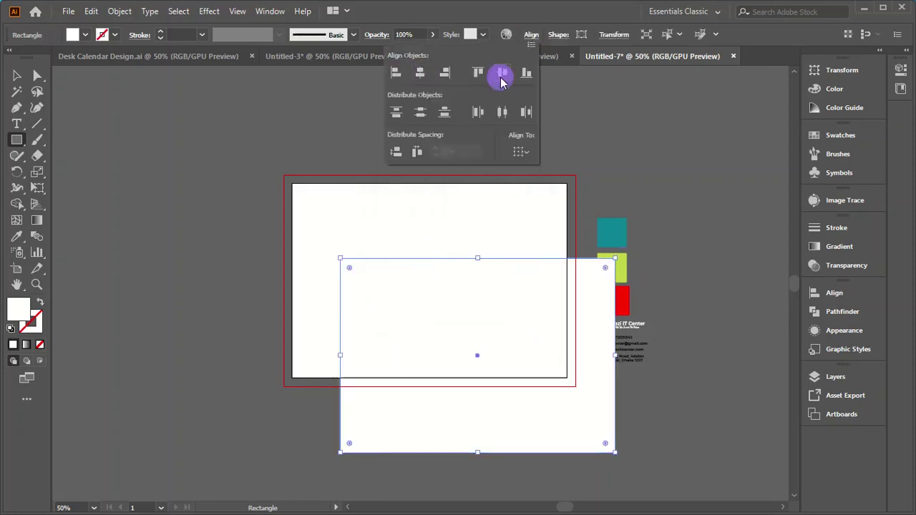
click(524, 150)
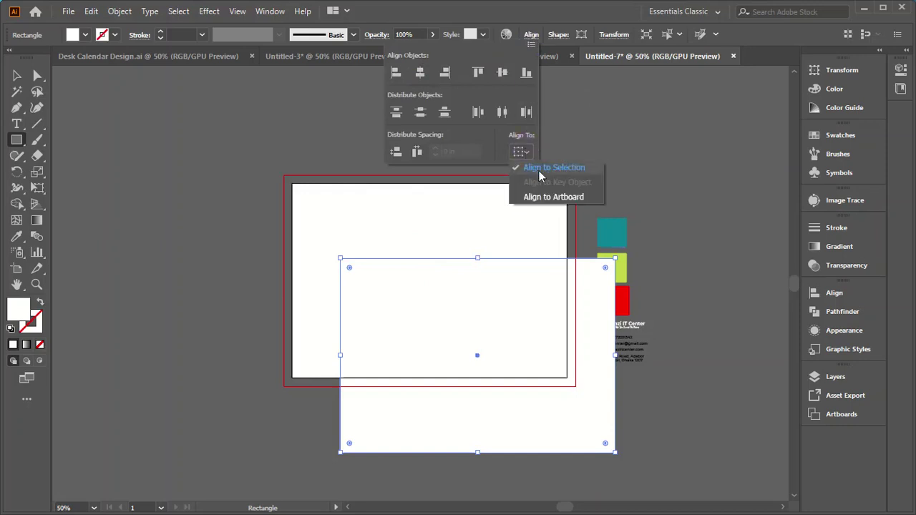
click(544, 194)
click(420, 72)
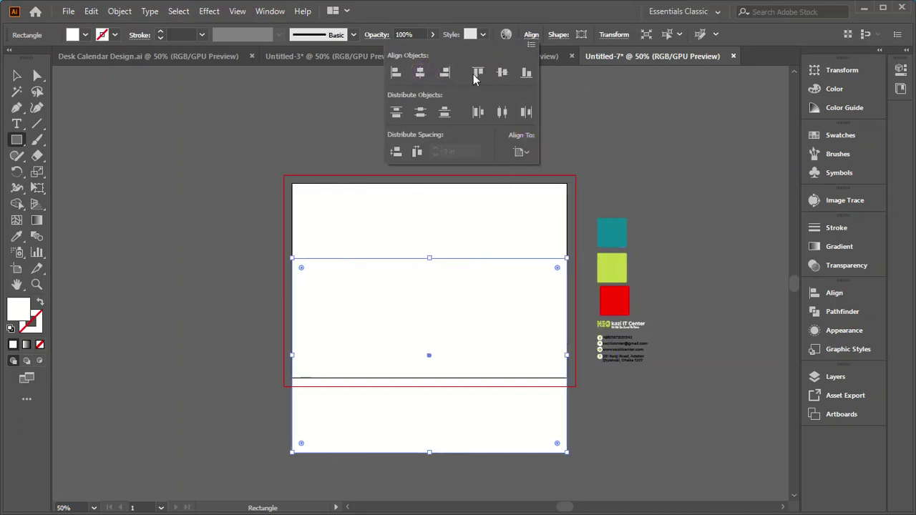
click(502, 72)
click(254, 156)
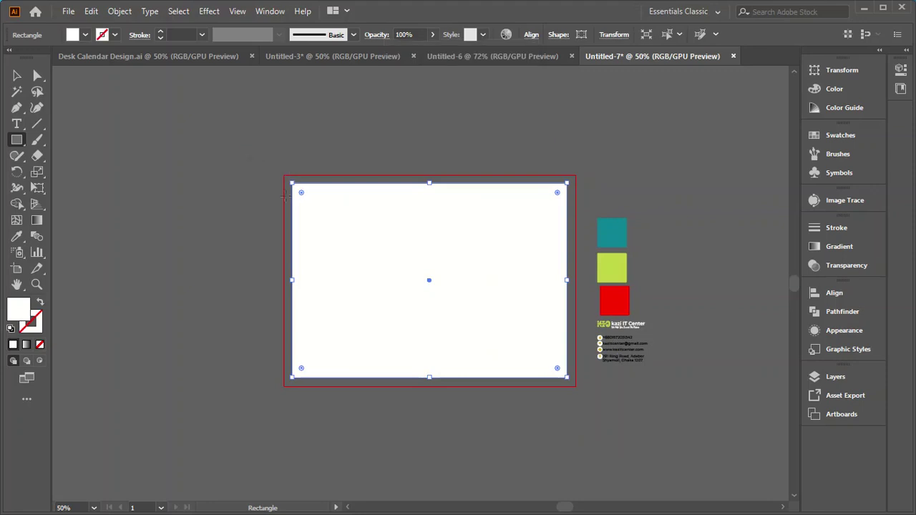
Step: Offset the rectangle's path by -0.25 in with miter joins to make an inset safe-area outline
click(17, 75)
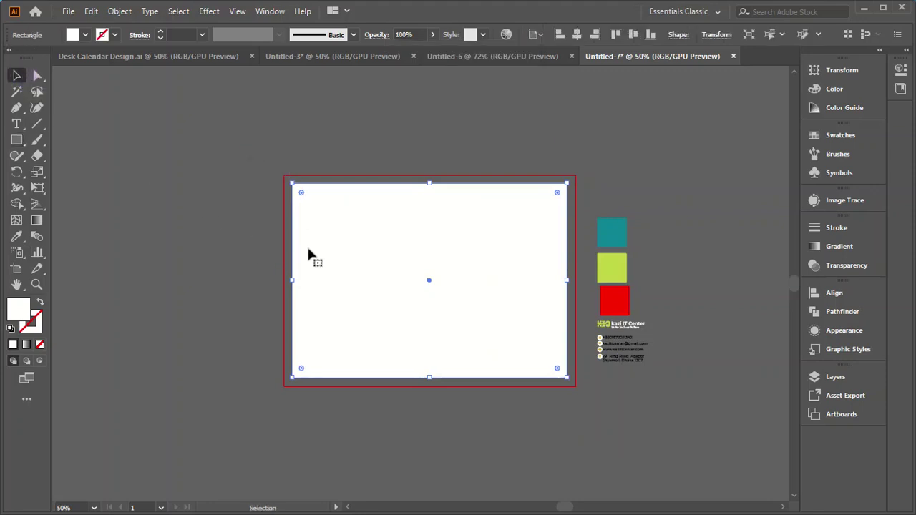
click(119, 12)
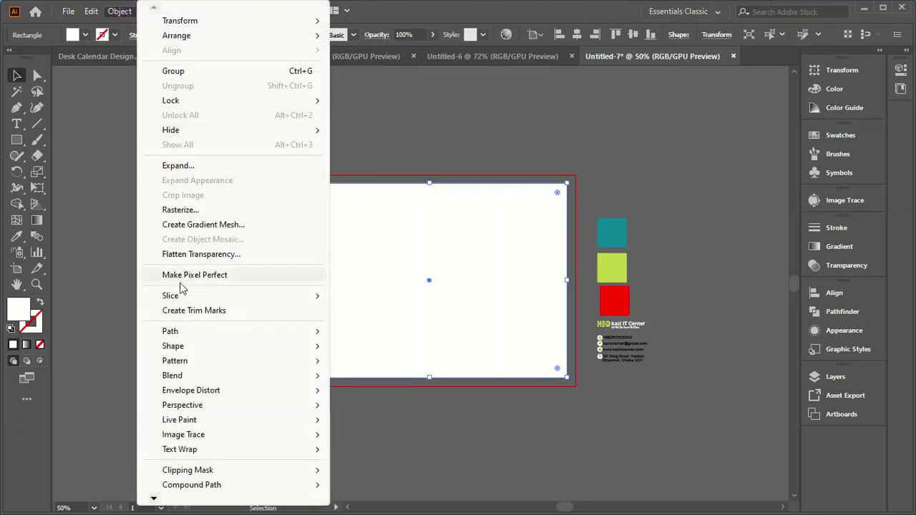
mouse_move(240, 333)
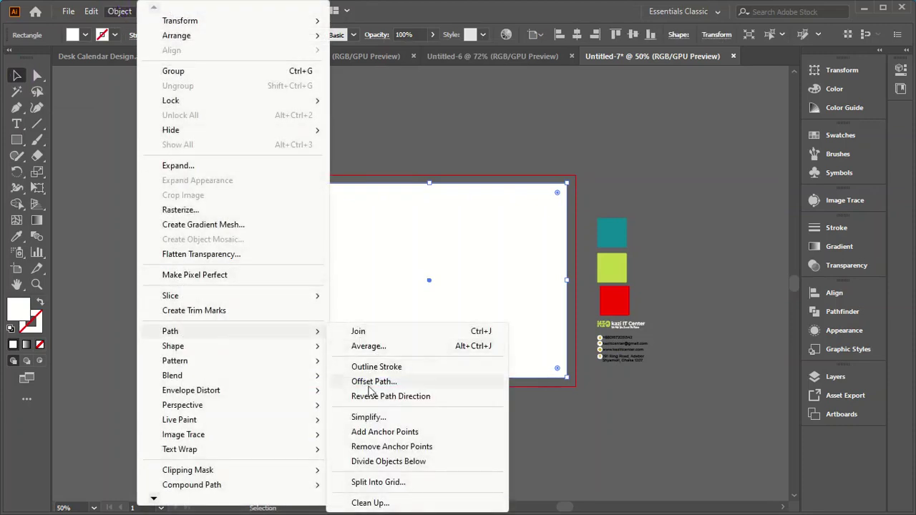
click(369, 383)
click(557, 264)
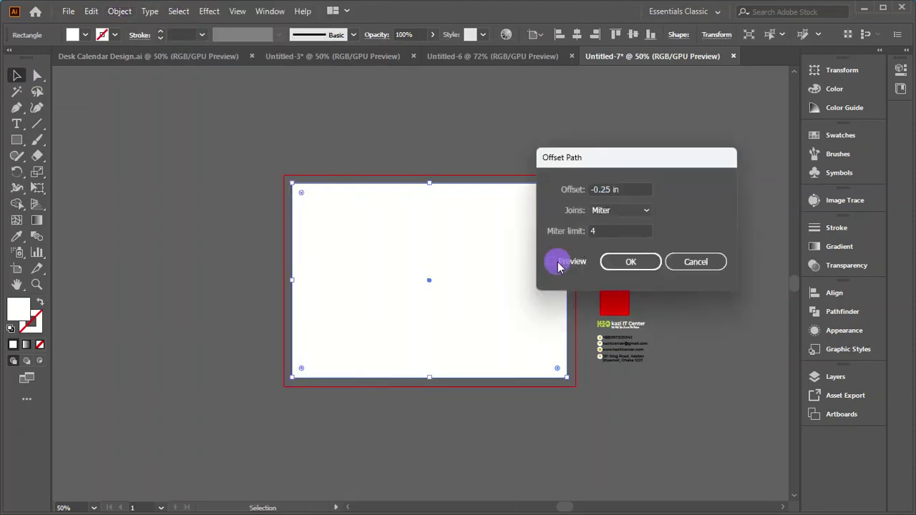
click(639, 262)
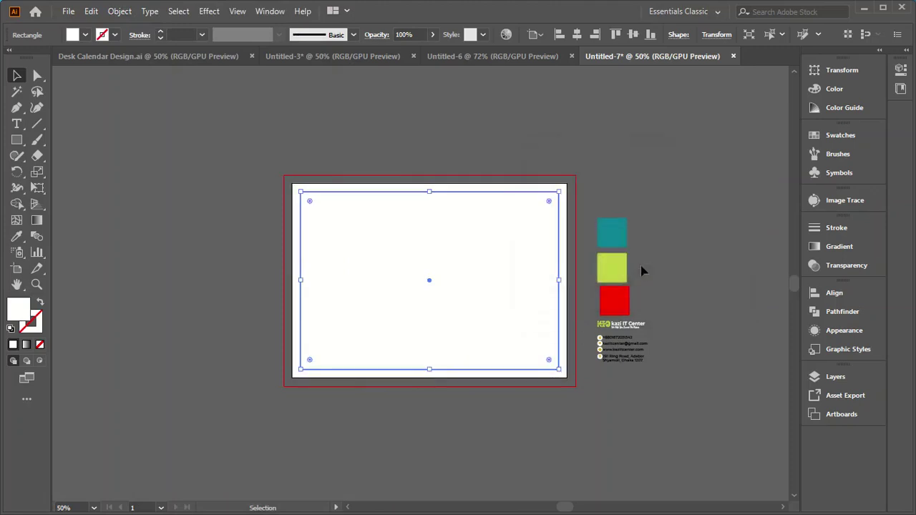
Step: Convert the inset outline to guides and lock the artboard-sized white rectangle
right_click(333, 261)
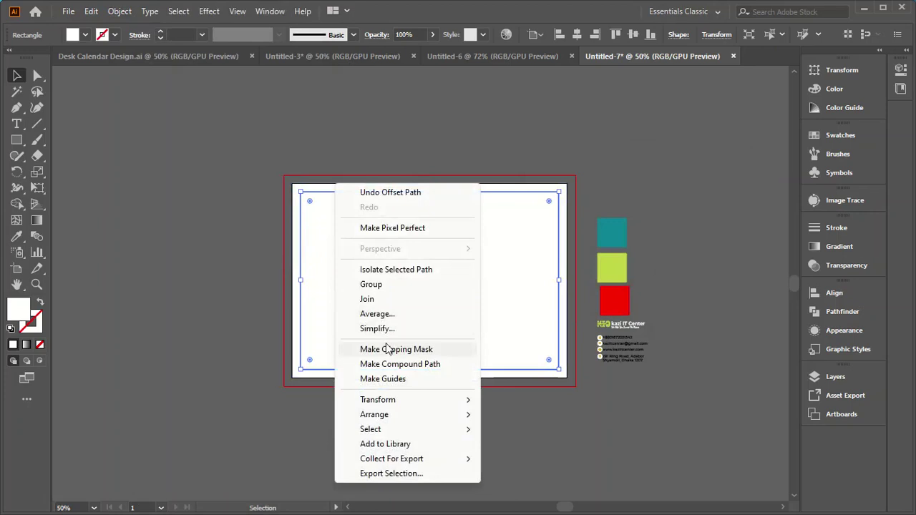
click(371, 377)
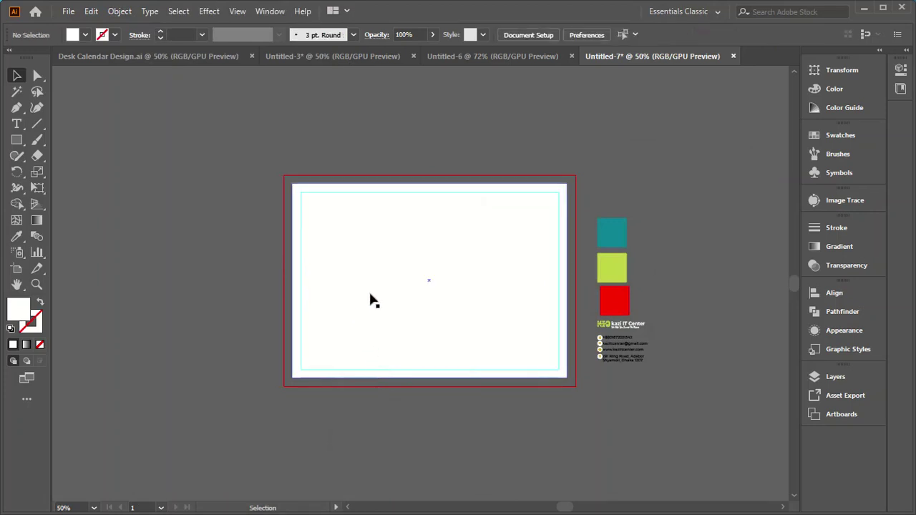
click(378, 274)
key(ctrl+2)
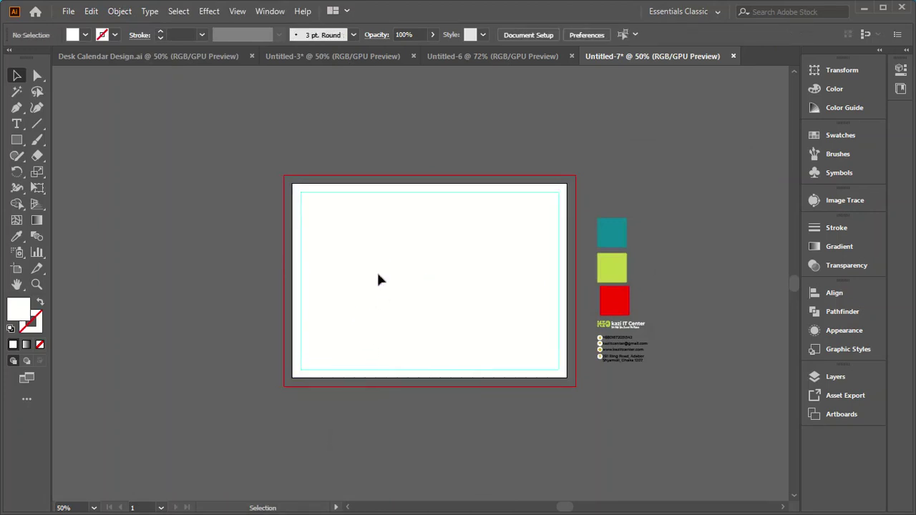
Step: Create a white rectangle 8.7 in wide and 6.3 in high to cover the bleed area
click(17, 140)
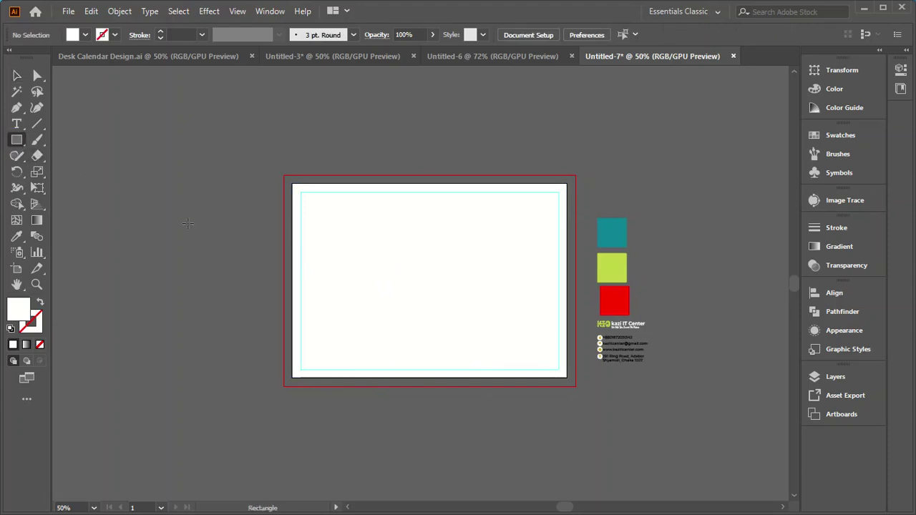
click(331, 267)
click(440, 205)
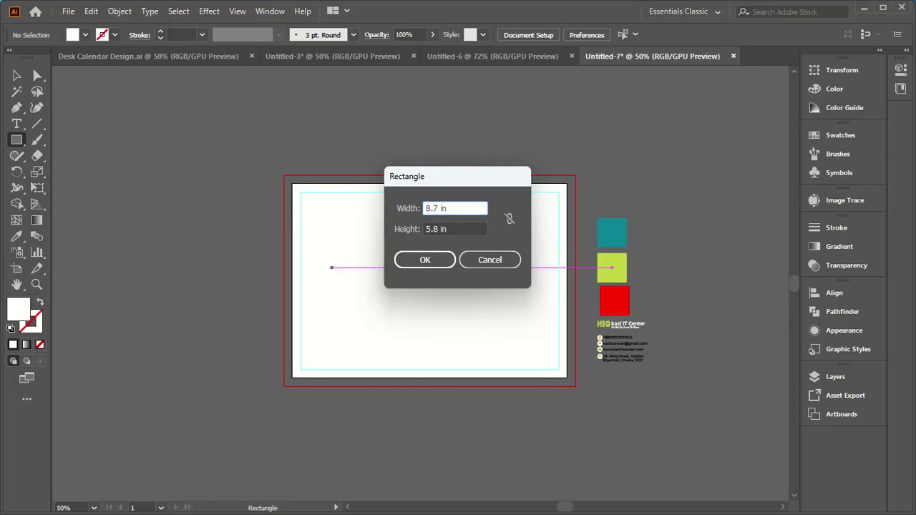
click(438, 229)
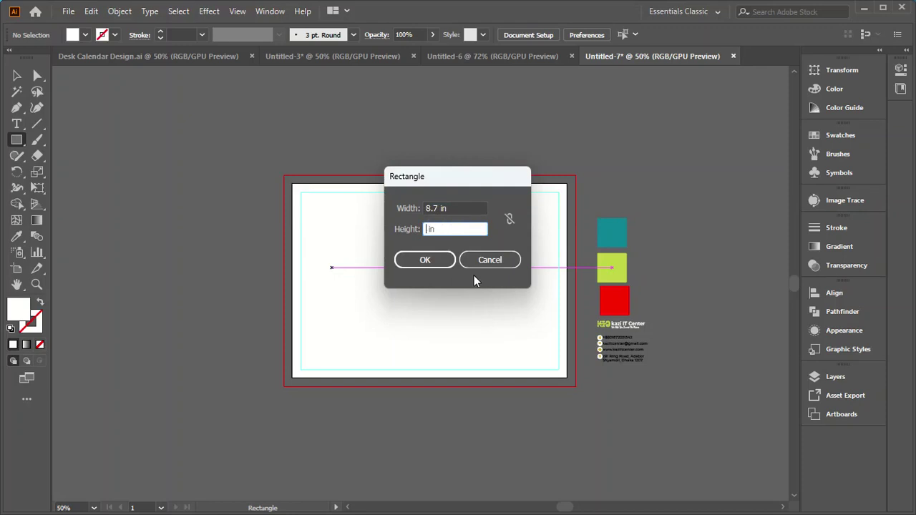
text(6.3)
click(421, 260)
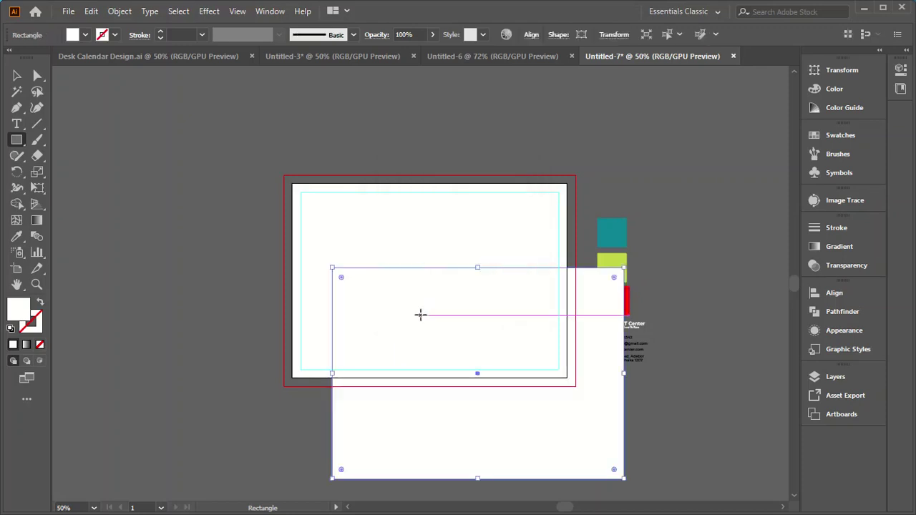
Step: Center the 8.7 by 6.3 in rectangle horizontally and vertically on the artboard
click(533, 34)
click(420, 72)
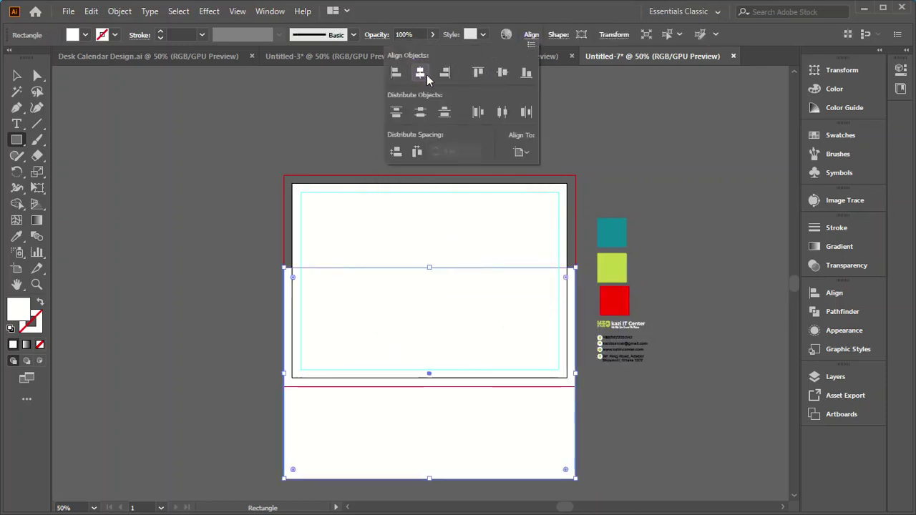
click(502, 72)
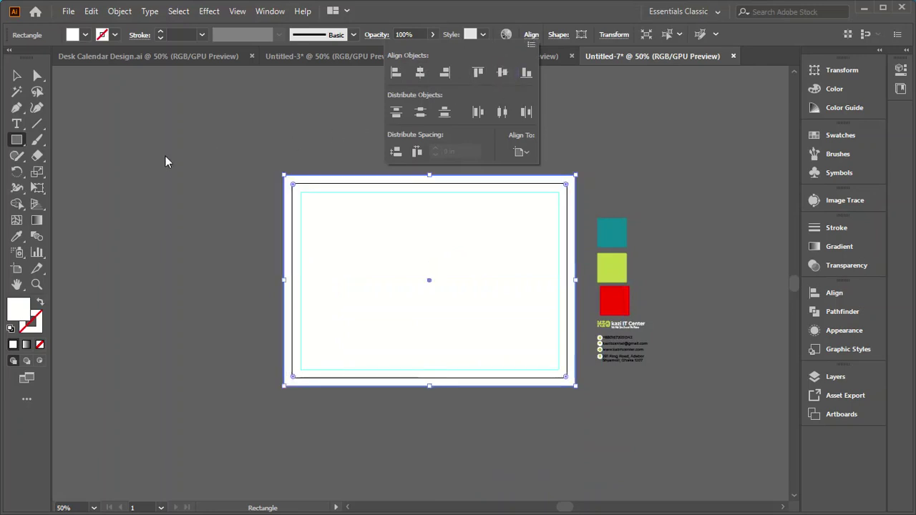
Step: Lock the bleed-sized white rectangle in place
click(129, 11)
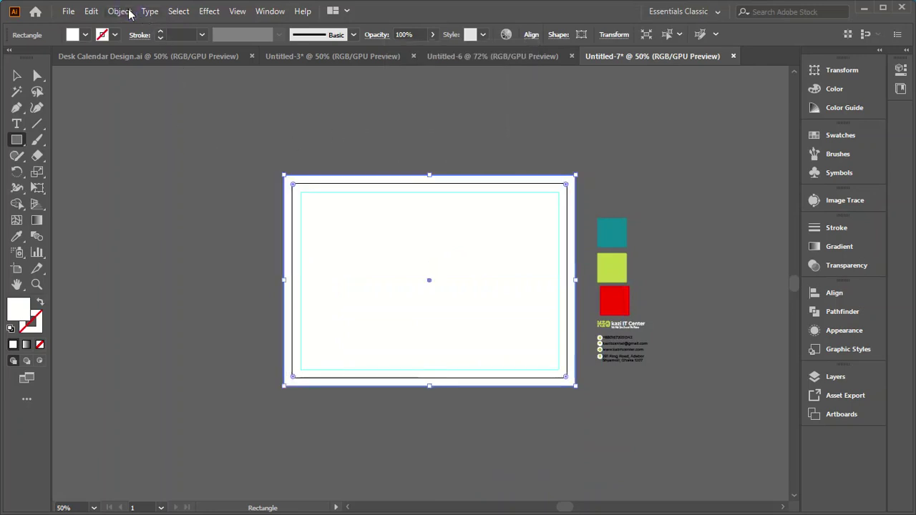
click(129, 12)
mouse_move(174, 100)
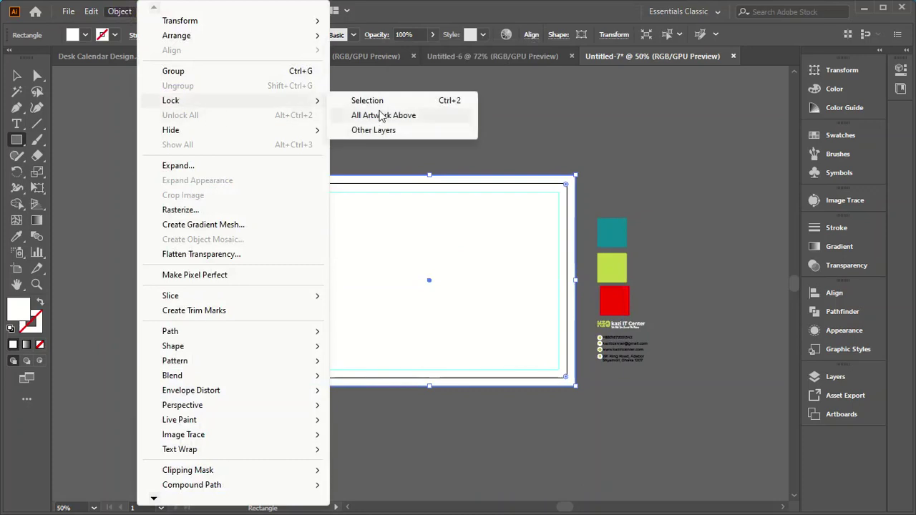
click(377, 100)
click(15, 74)
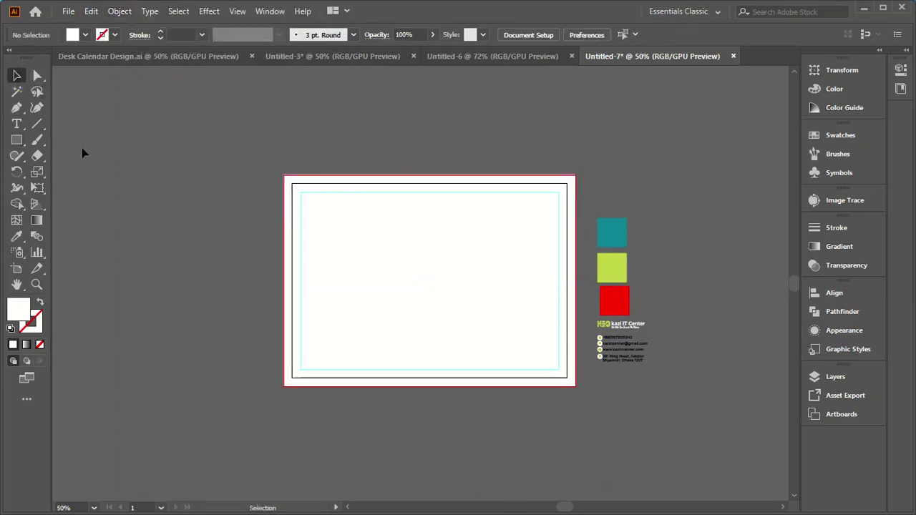
Step: Create a white rectangle 8.7 in wide and 4 in high on the artboard
click(17, 141)
click(336, 231)
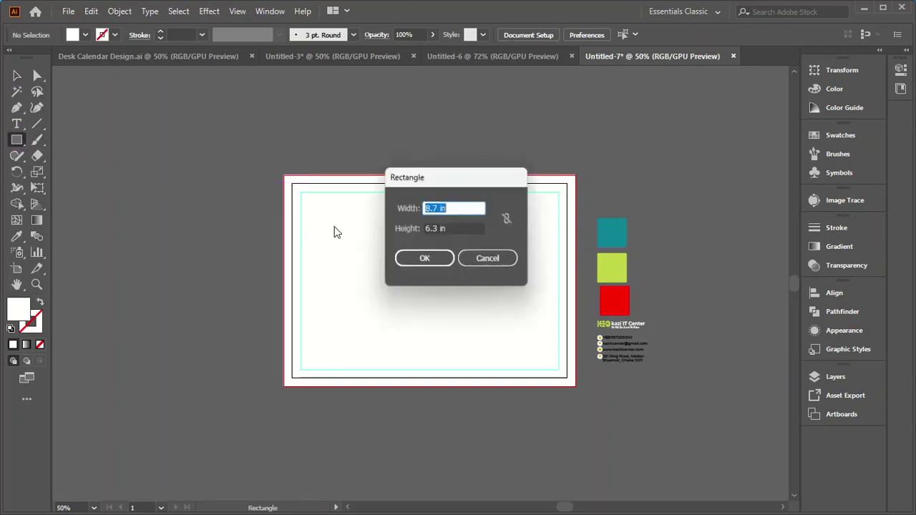
click(438, 229)
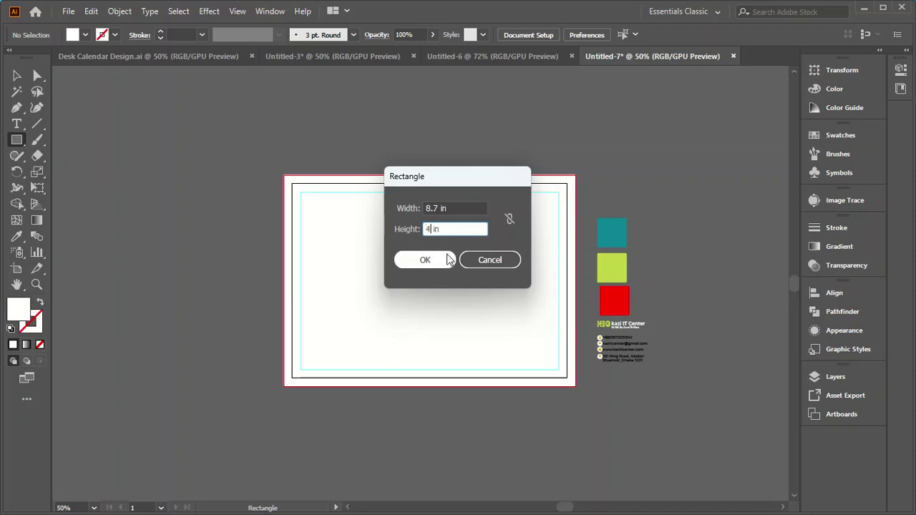
click(441, 260)
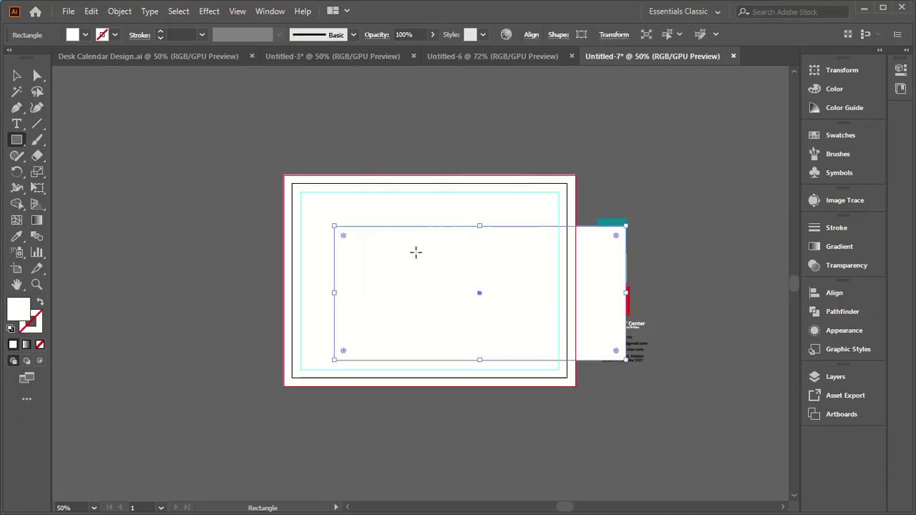
Step: Align the 8.7 by 4 in rectangle to the artboard's upper-left corner, then shift it flush with the bleed's upper and side edges
click(531, 34)
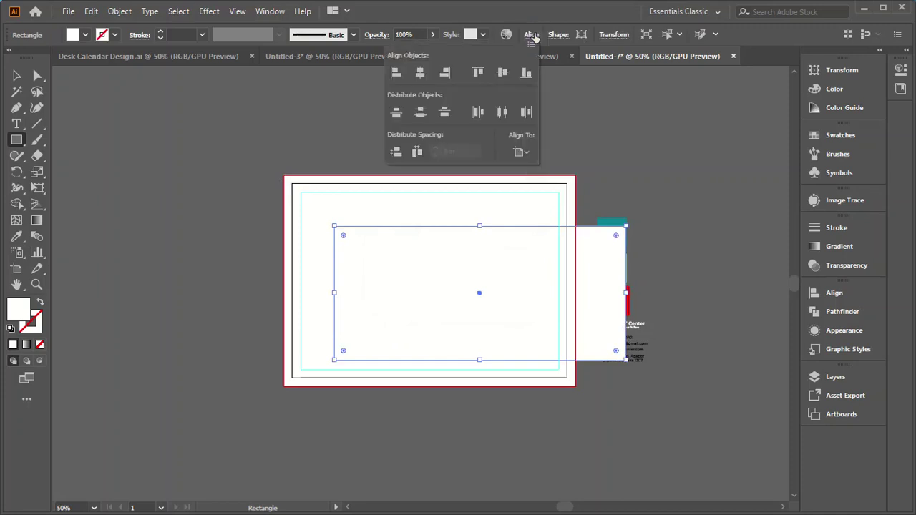
click(399, 75)
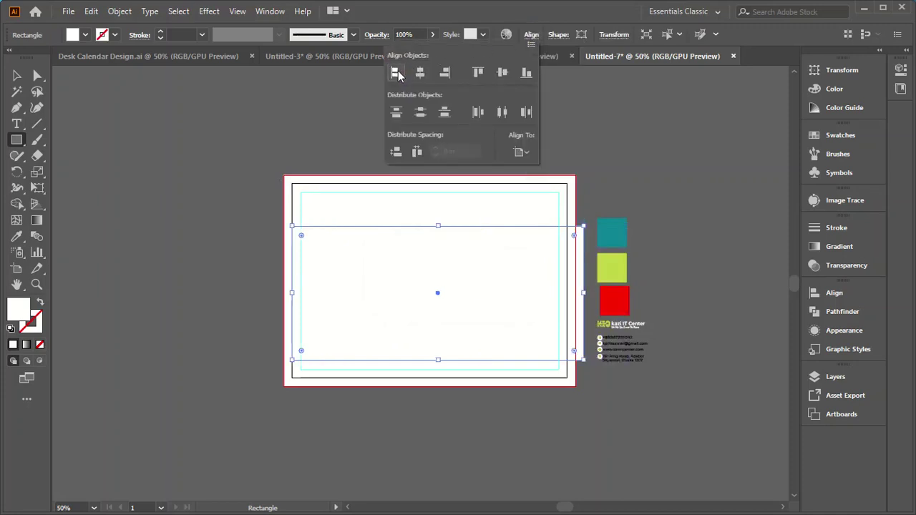
click(479, 73)
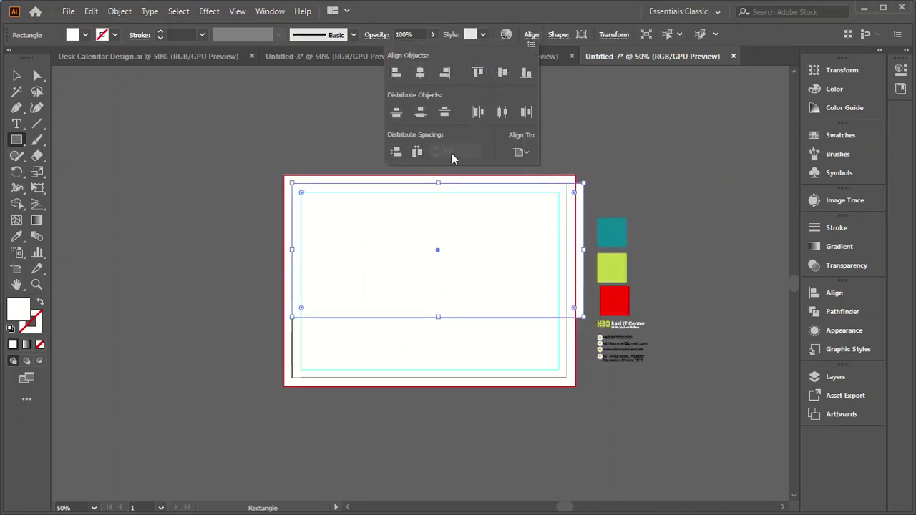
click(18, 76)
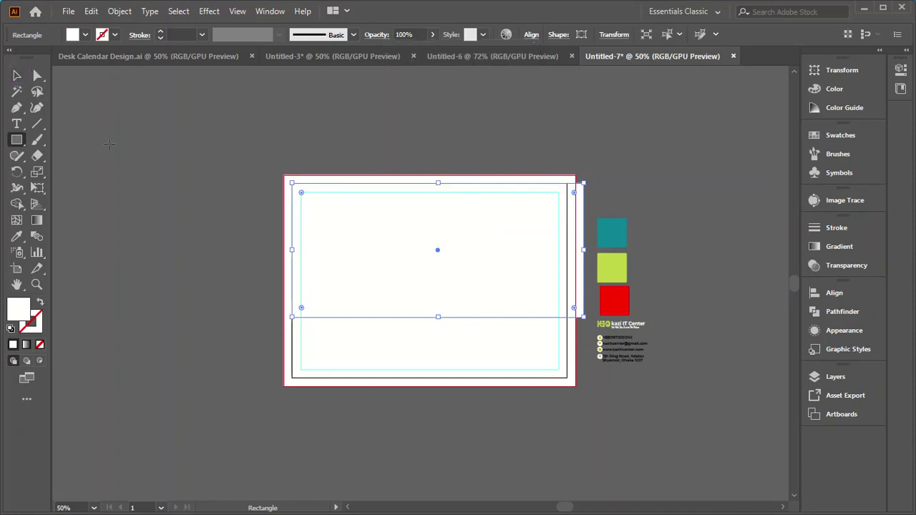
click(17, 75)
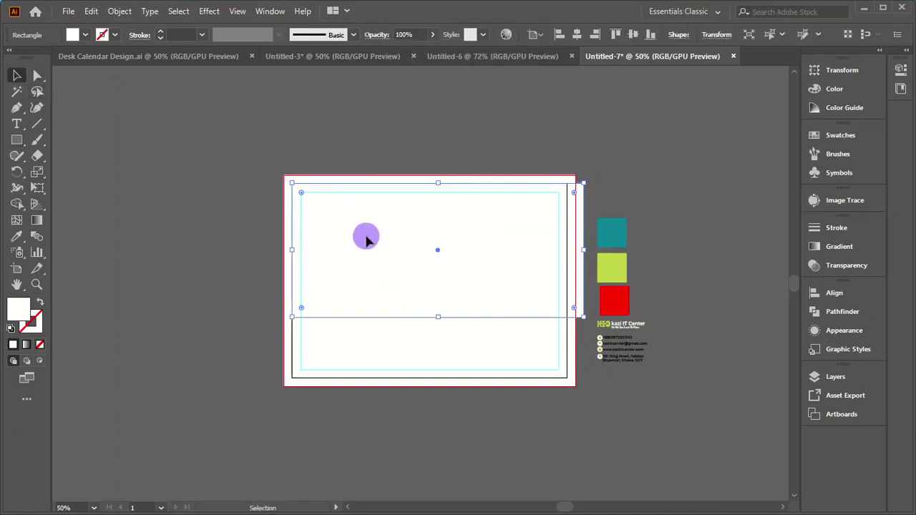
drag(365, 239, 359, 227)
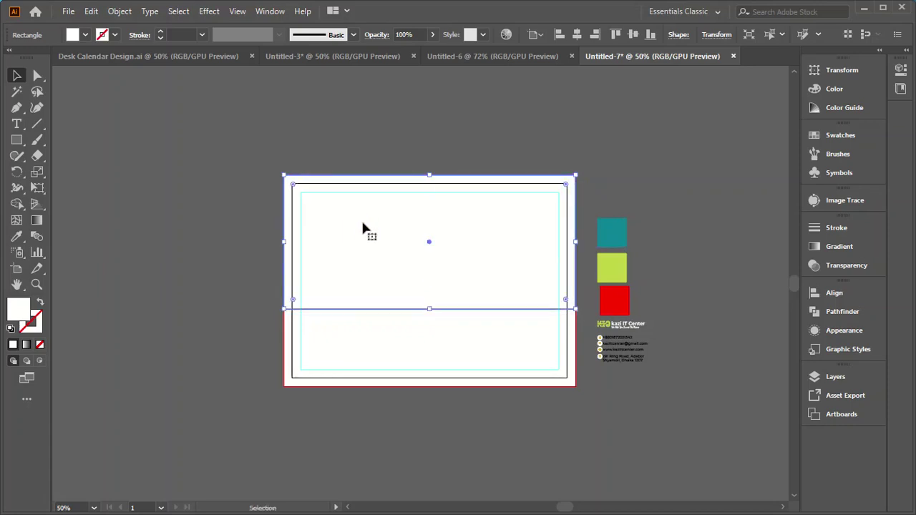
click(393, 133)
Step: Fill the 8.7 by 4 in rectangle with the lime green sampled from the color square beside the artboard
click(487, 236)
click(16, 236)
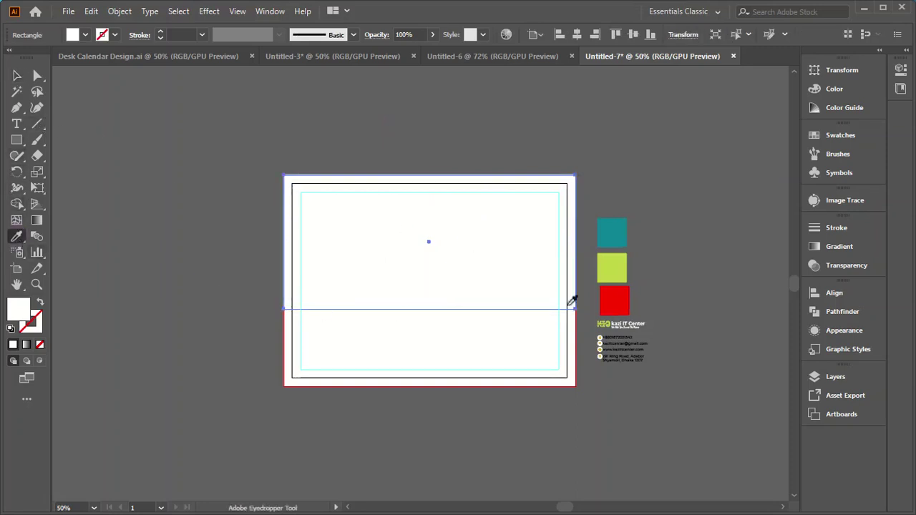
click(615, 272)
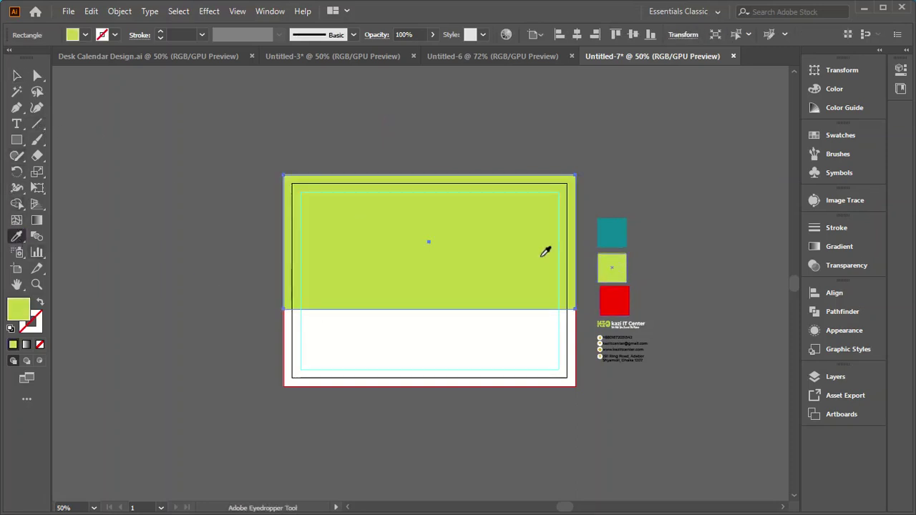
click(17, 75)
click(146, 184)
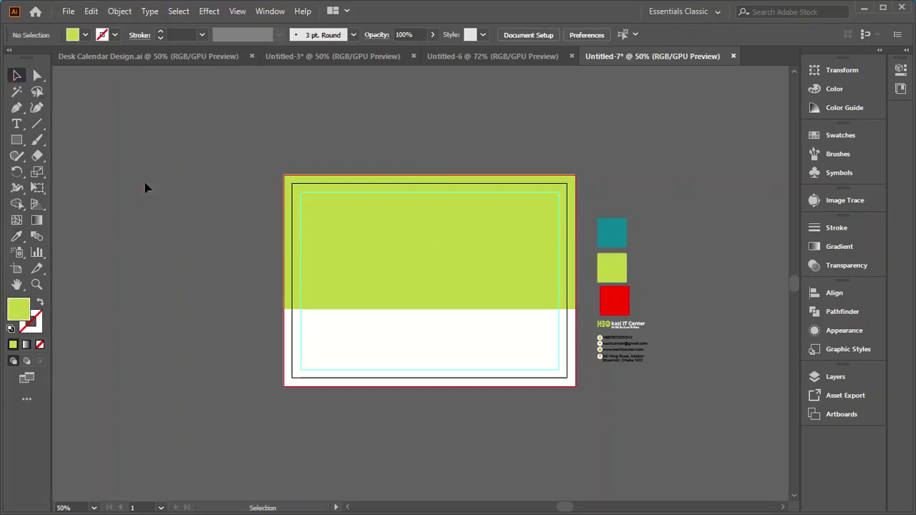
Step: Create a second rectangle 8.7 in wide and 3.8 in high over the artboard
click(16, 141)
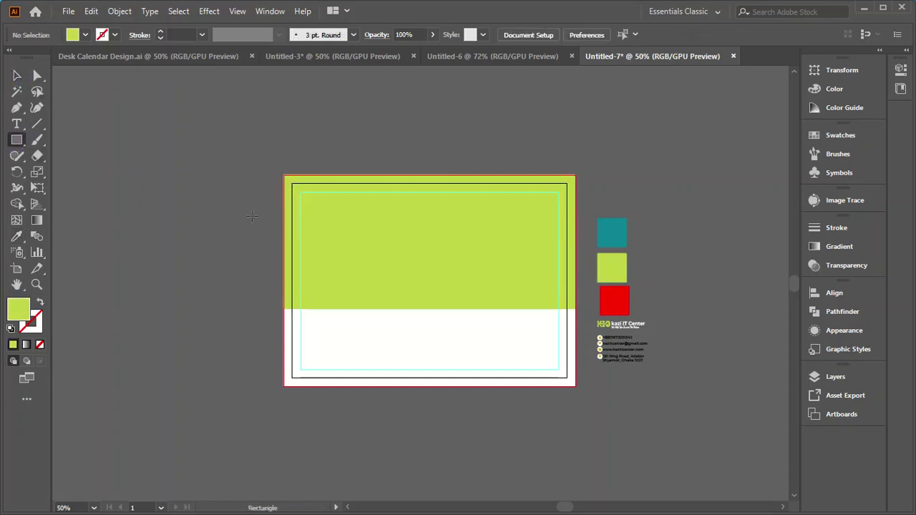
click(333, 242)
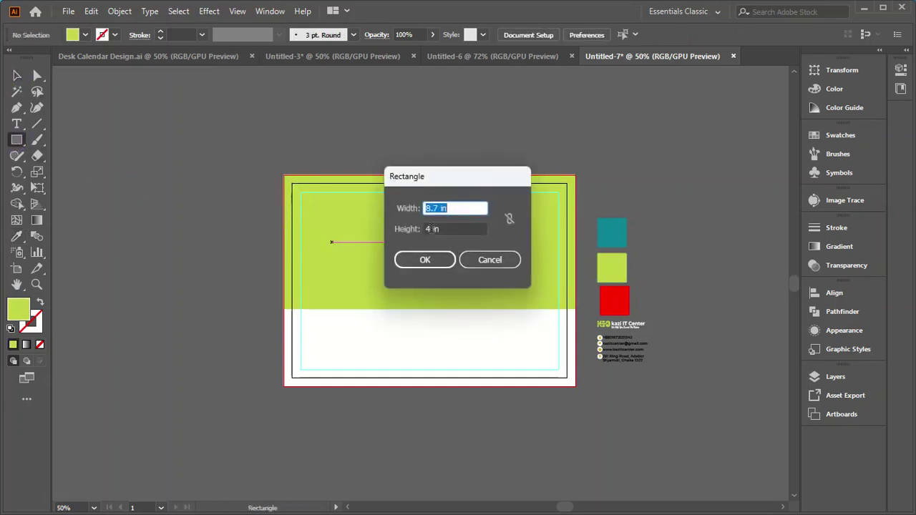
key(Tab)
key(BackSpace)
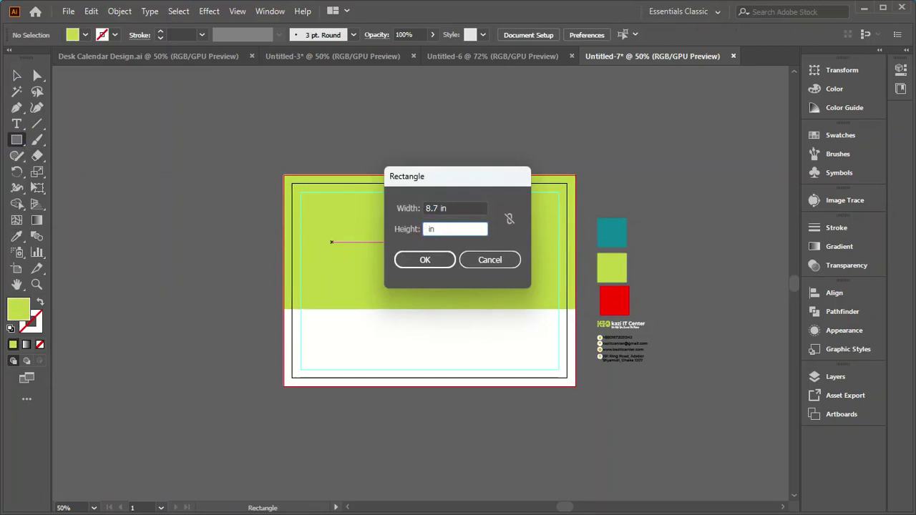
click(418, 260)
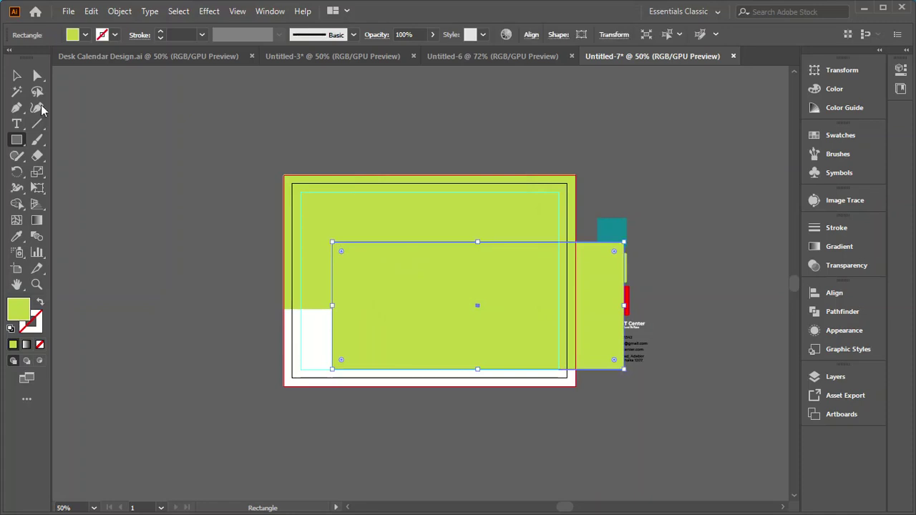
Step: Fill the 8.7 by 3.8 in rectangle with the sampled teal and move it flush with the upper edge of the bleed area
click(15, 76)
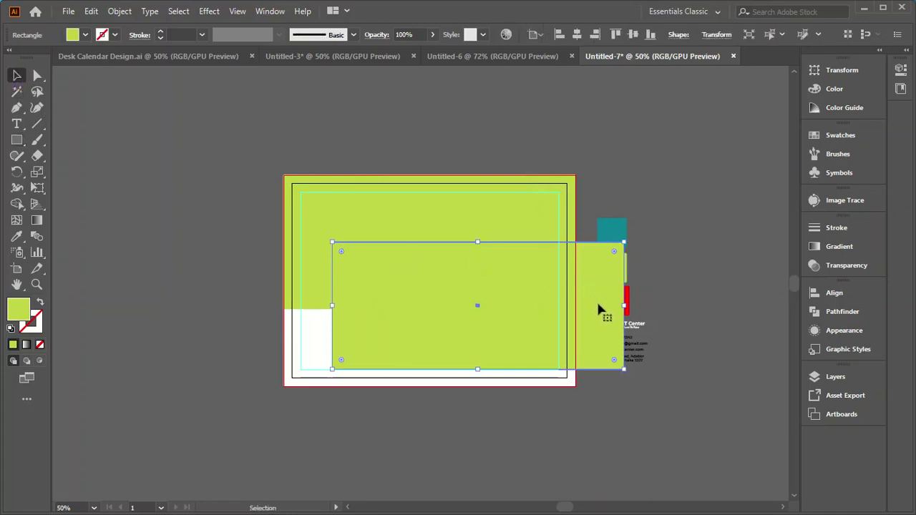
click(16, 236)
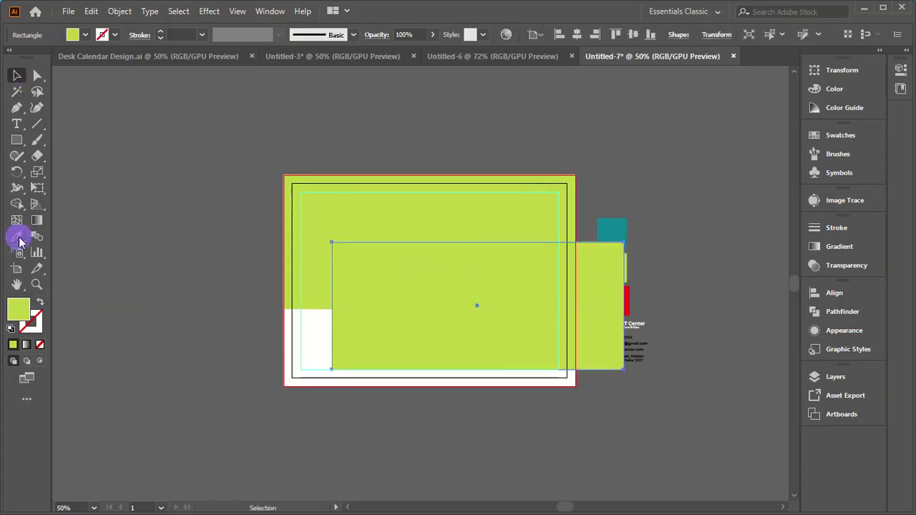
click(610, 227)
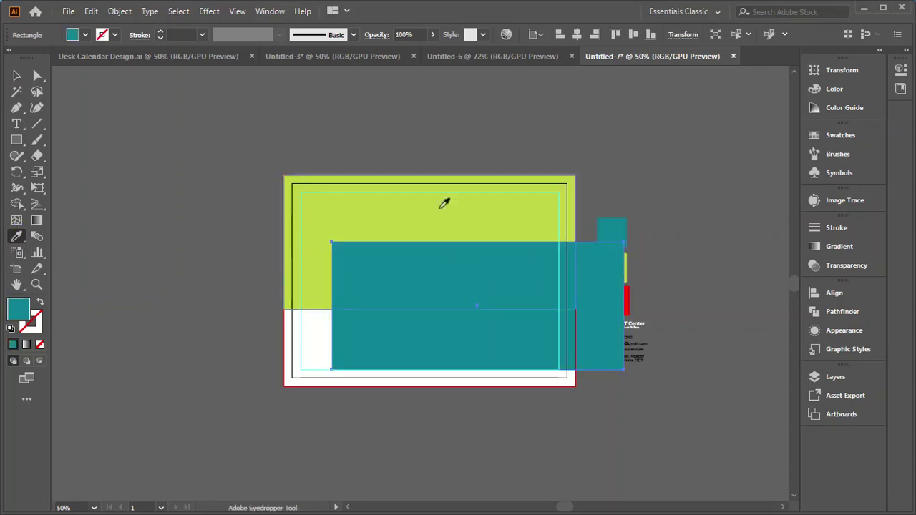
click(15, 76)
click(160, 245)
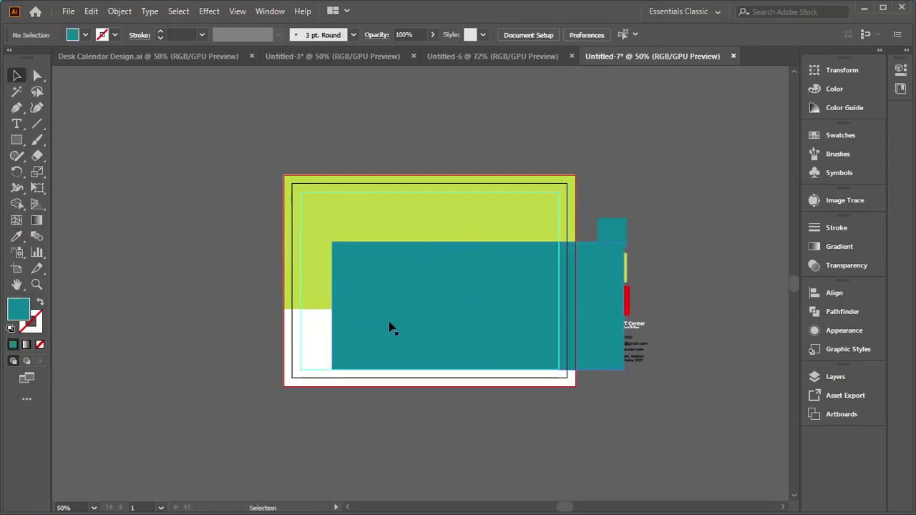
drag(434, 326, 391, 262)
click(186, 253)
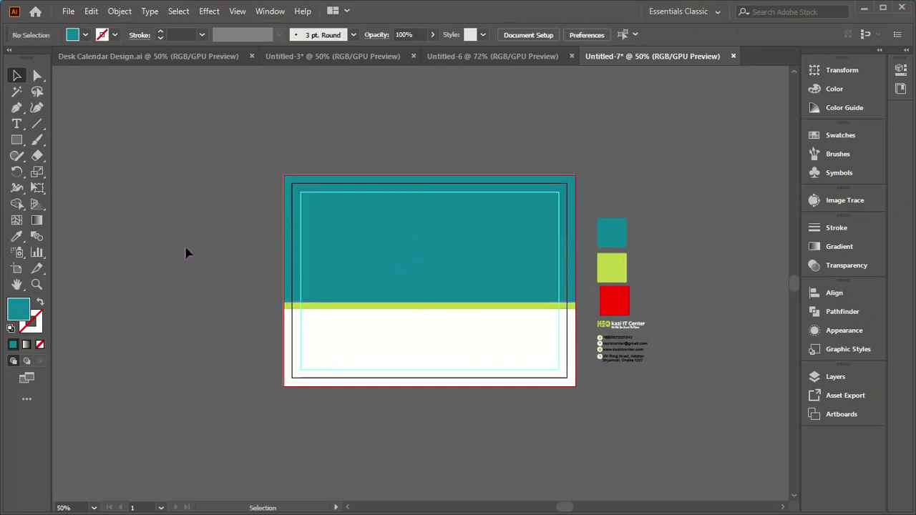
Step: Place the waterfall image nature-2ygv7ssy2k0lxlzu from the Stationary folder into the document
click(68, 11)
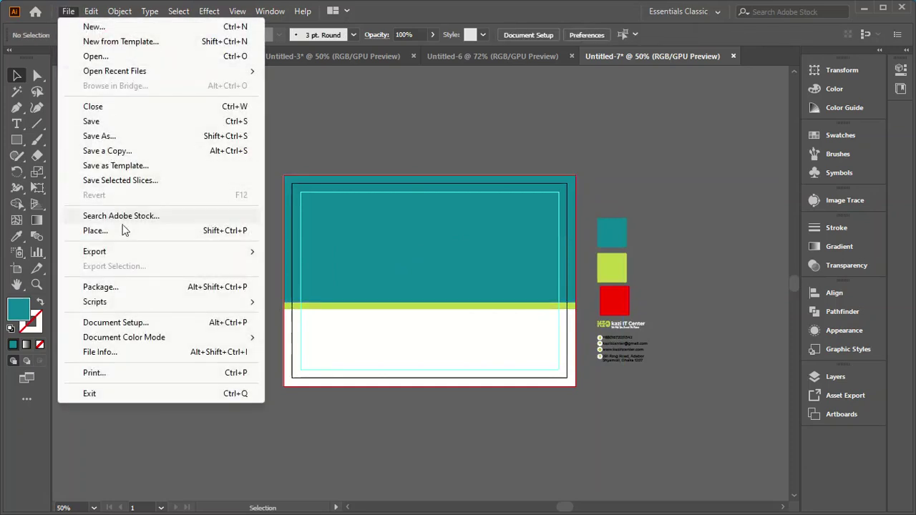
click(100, 231)
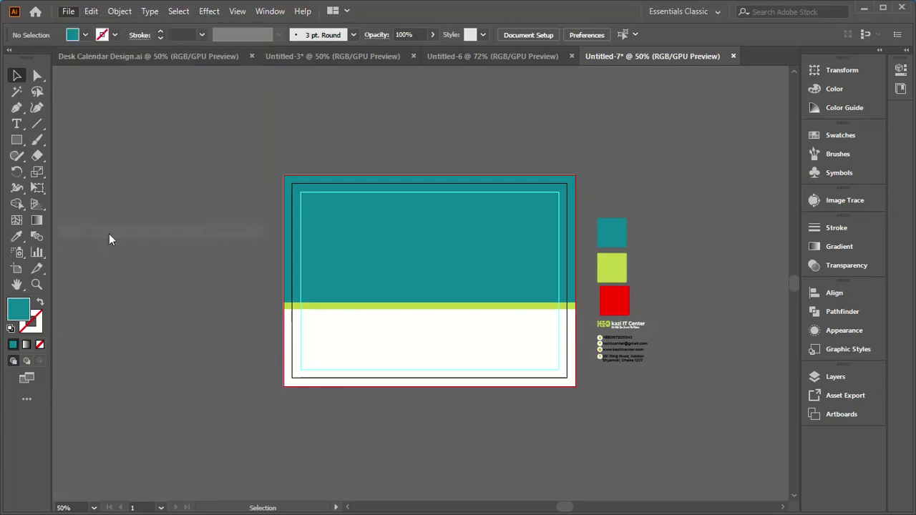
scroll(306, 206, down, 3)
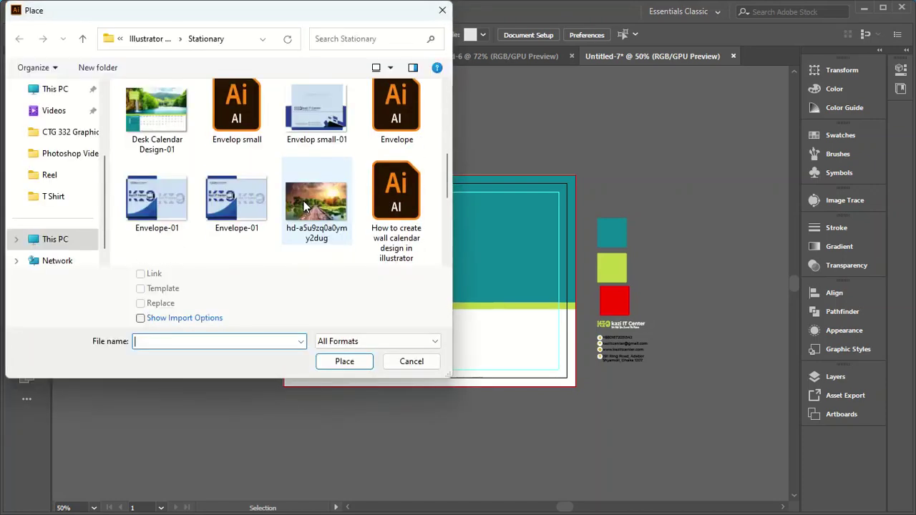
scroll(264, 179, down, 5)
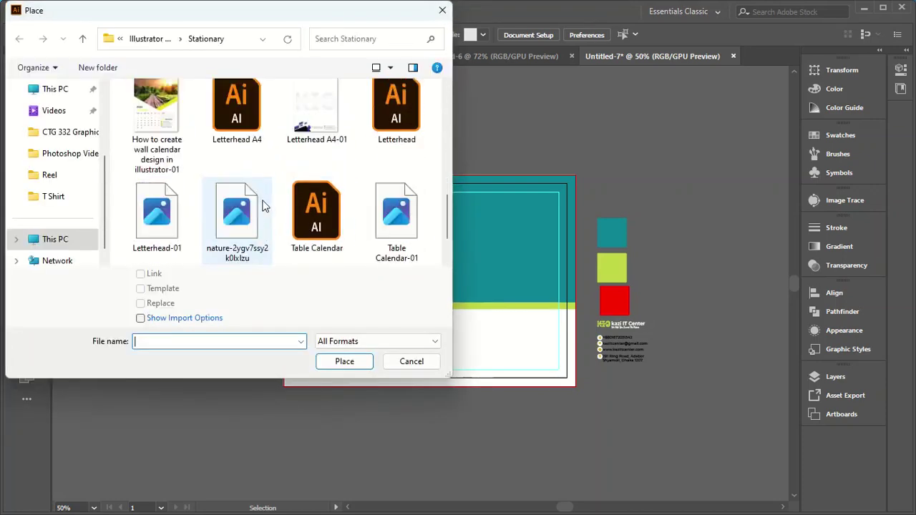
click(239, 119)
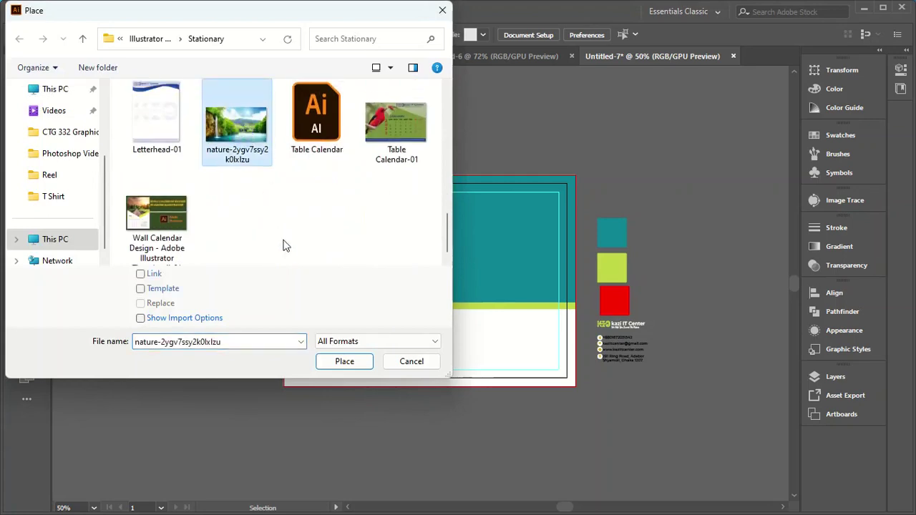
click(340, 361)
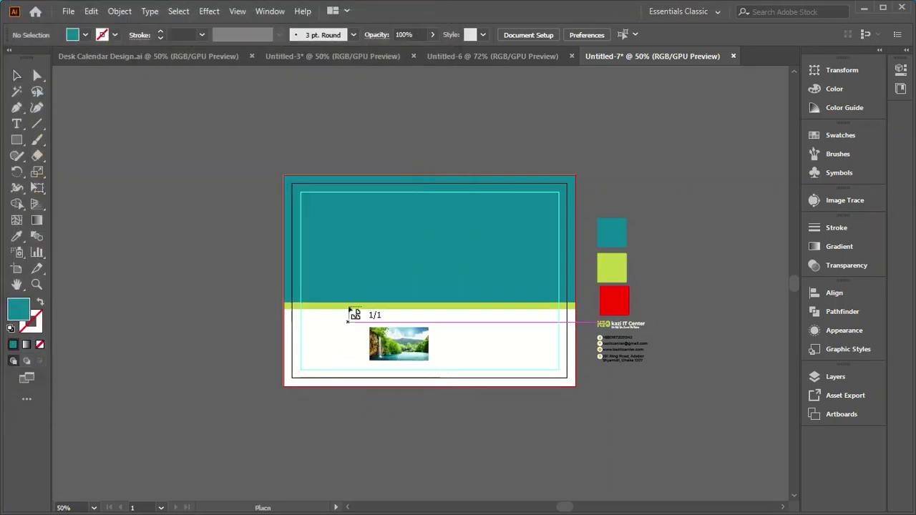
click(317, 206)
Step: Scale the waterfall image proportionally to 8.7 in wide and position it over the artboard, leaving a strip of the teal rectangle's upper edge exposed
click(835, 72)
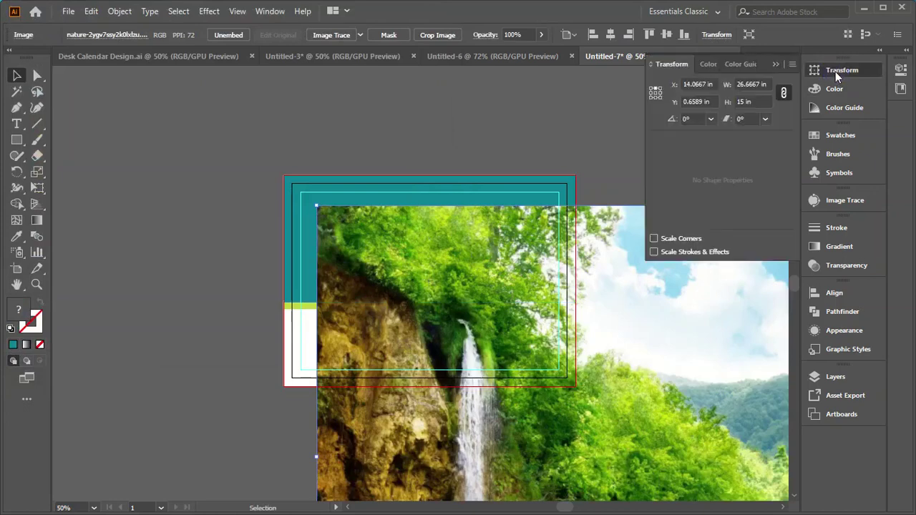
double_click(761, 84)
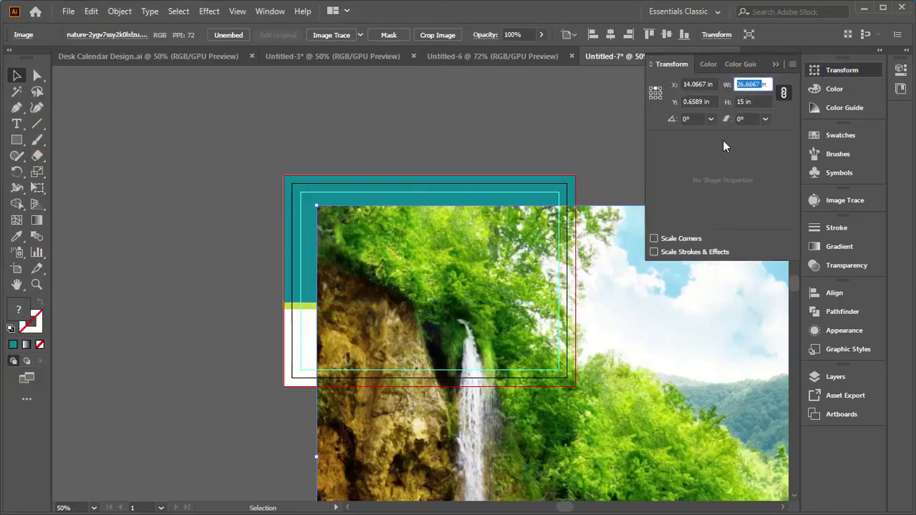
text(8.7in)
click(586, 131)
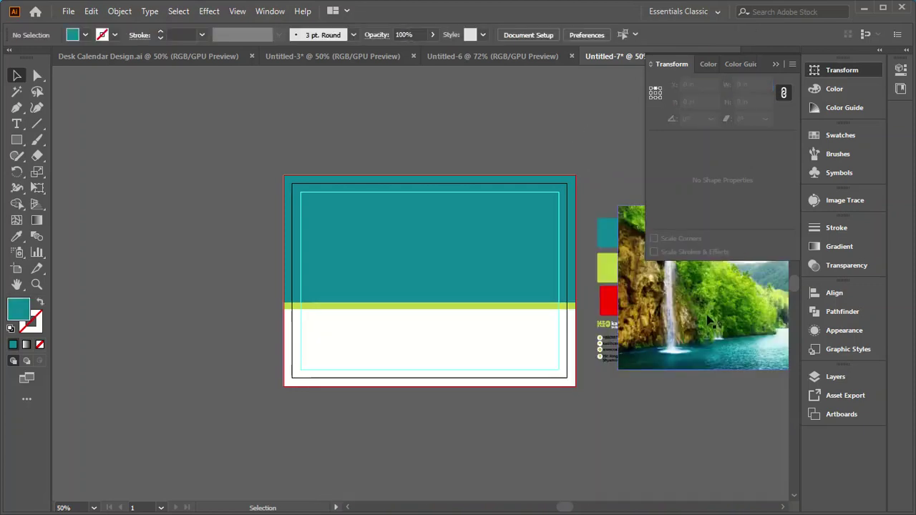
drag(708, 318, 409, 285)
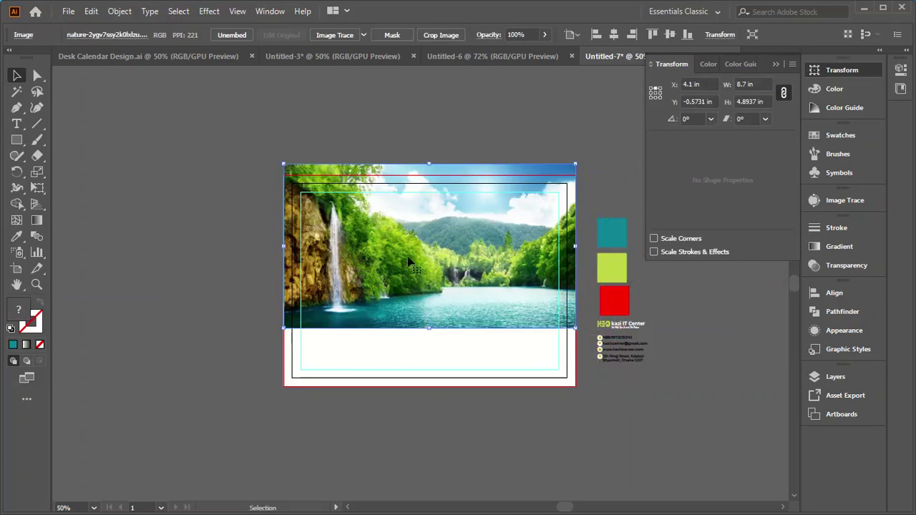
drag(413, 249, 418, 286)
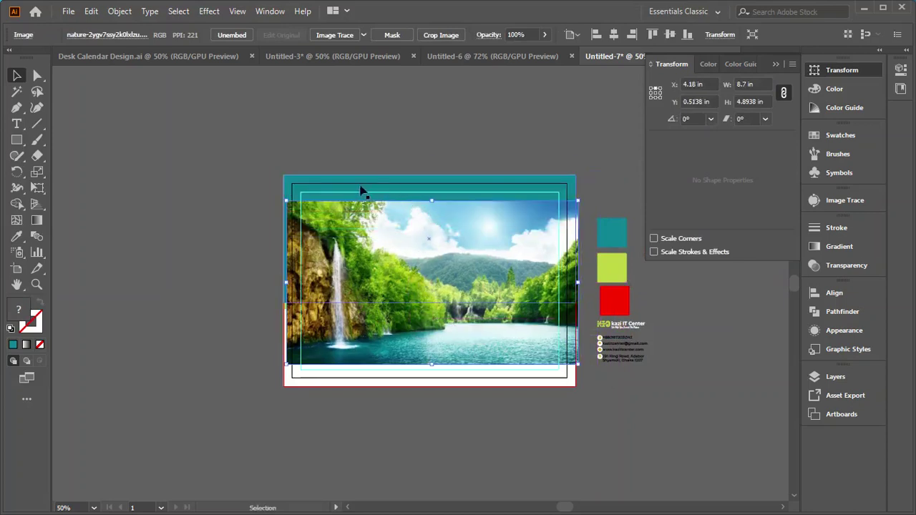
Step: Bring the teal rectangle to the front, above the waterfall image
click(321, 191)
right_click(321, 190)
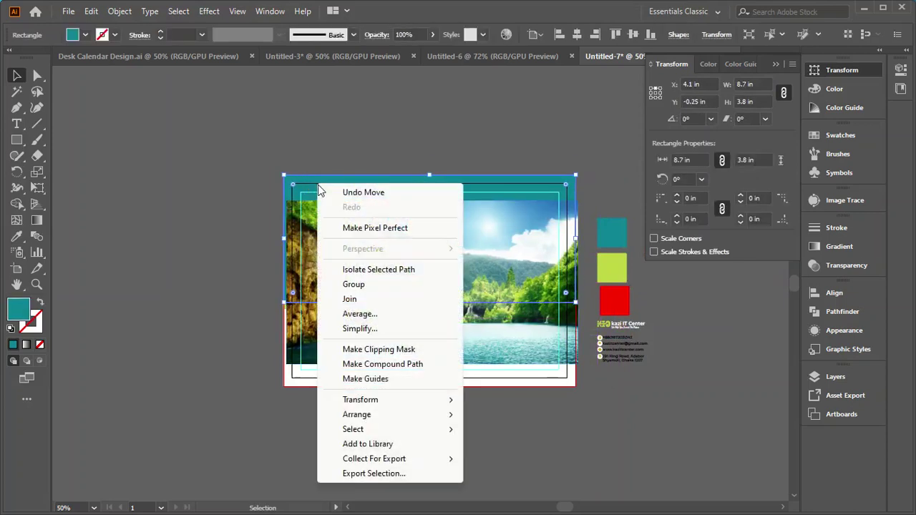
mouse_move(371, 406)
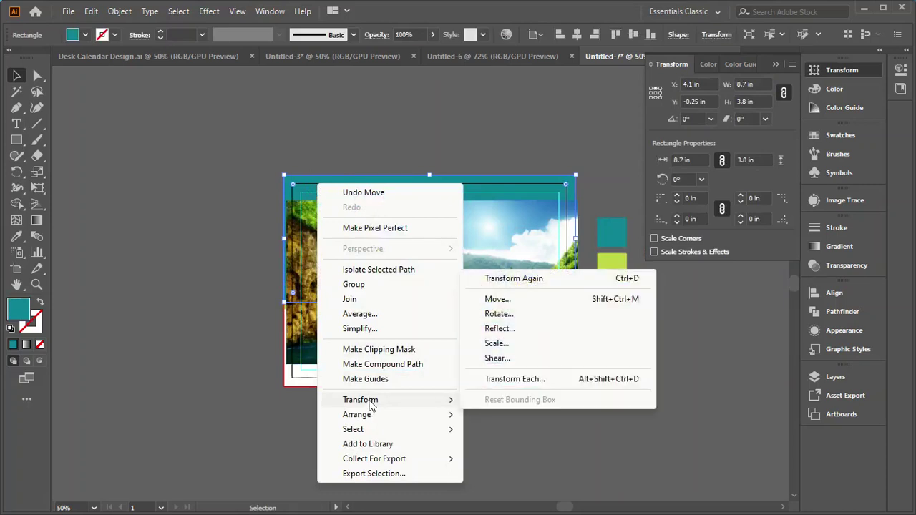
click(509, 414)
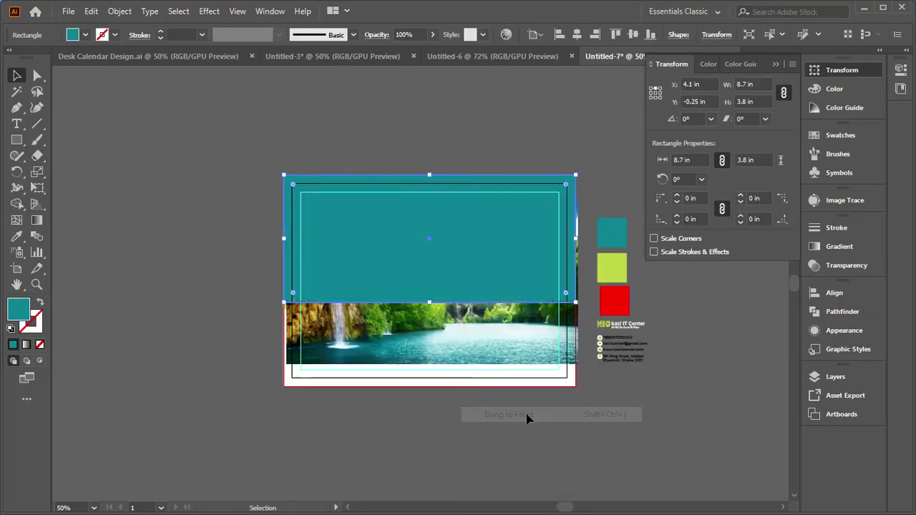
Step: Move the waterfall image up until its lower edge lines up with the teal rectangle's lower edge, matching the bleed area's sides
click(480, 429)
click(420, 339)
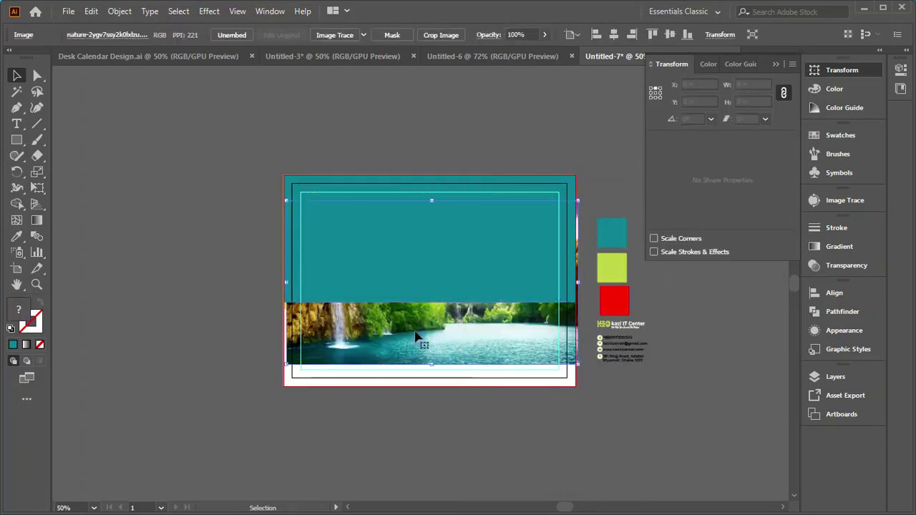
drag(422, 338, 410, 319)
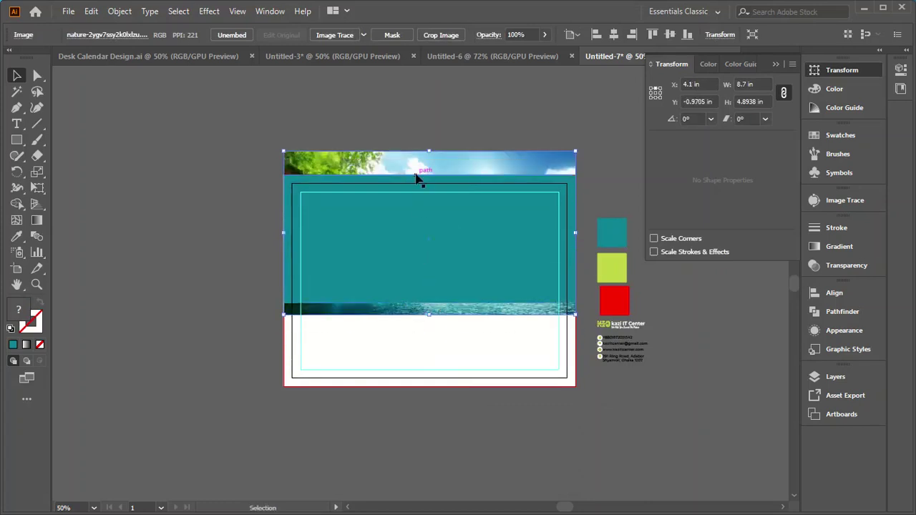
drag(416, 160, 414, 153)
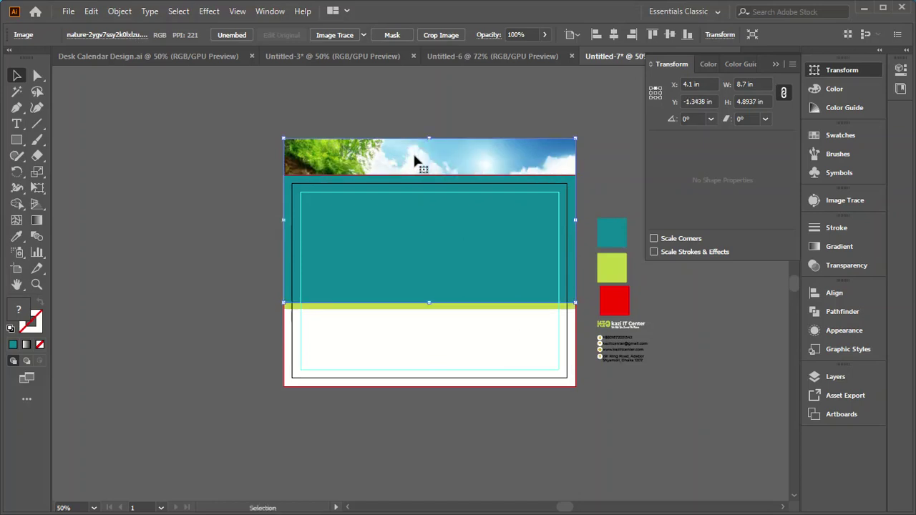
Step: Try to make a clipping mask from the waterfall image, the teal rectangle and the lime rectangle together
click(540, 106)
click(377, 248)
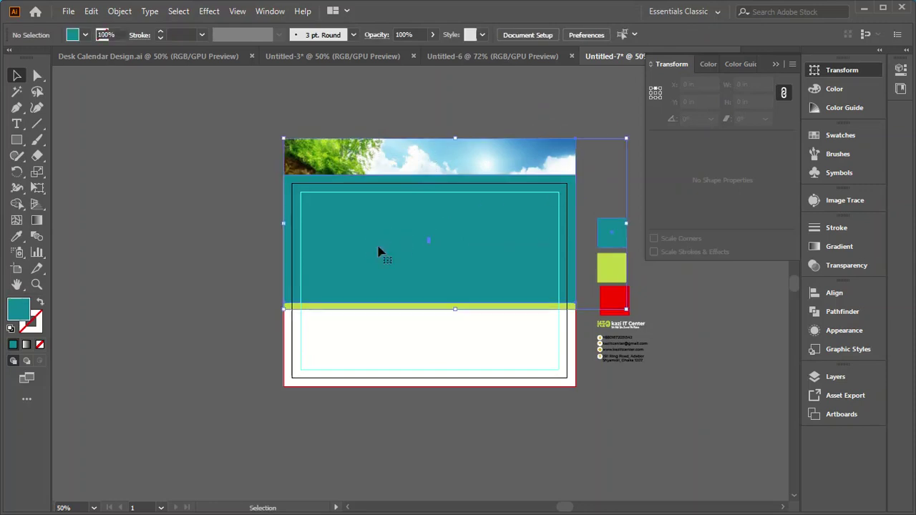
click(249, 190)
click(562, 121)
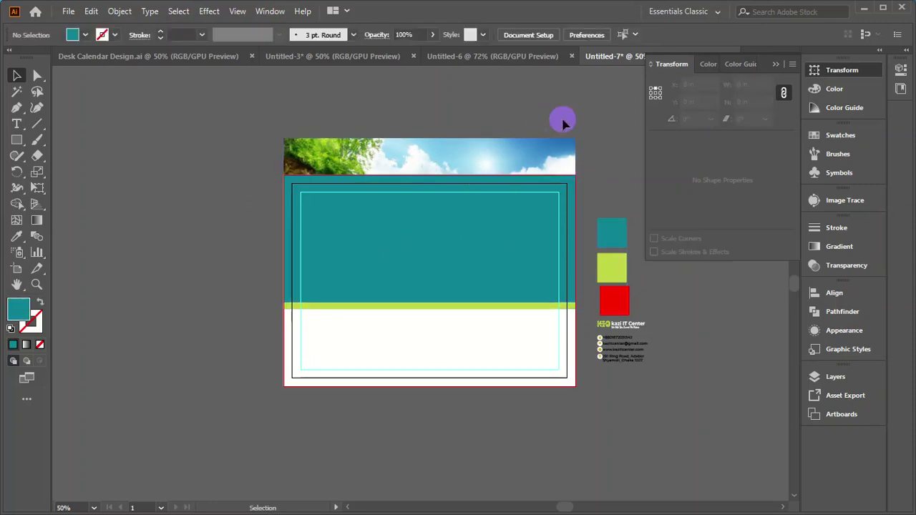
click(388, 272)
right_click(378, 236)
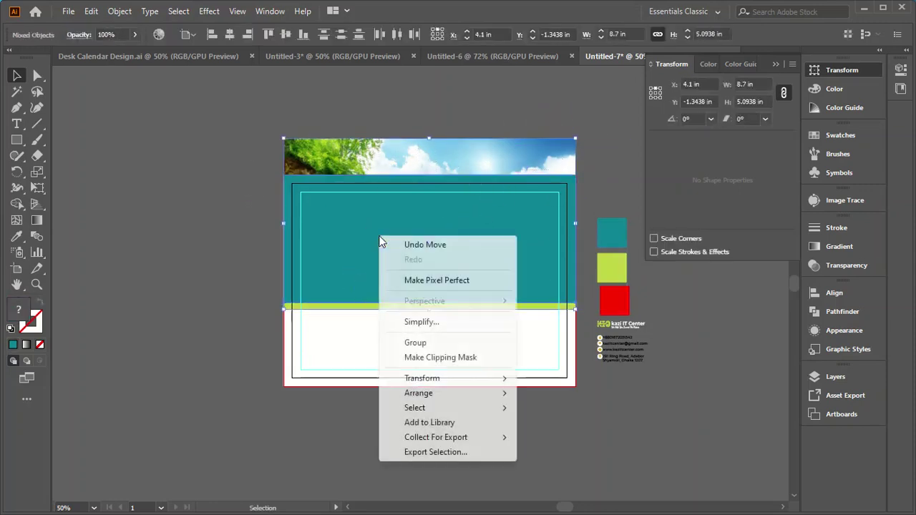
click(437, 358)
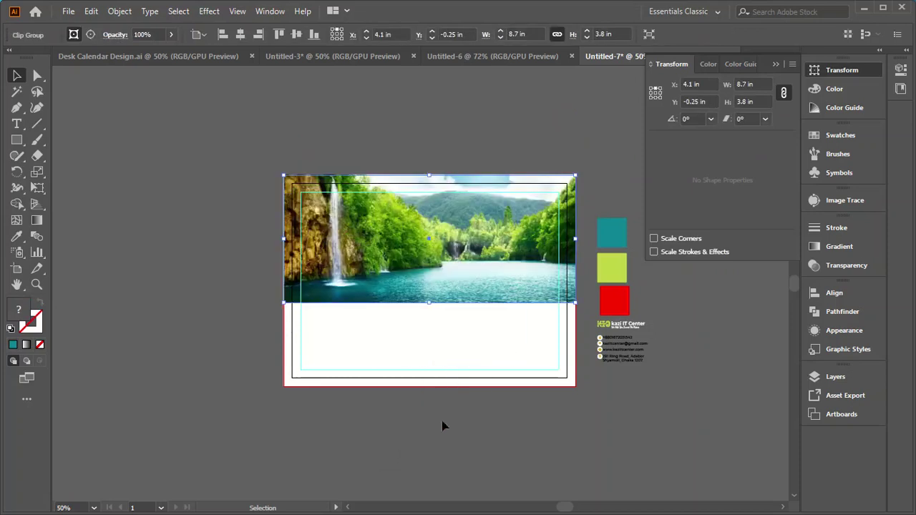
click(410, 451)
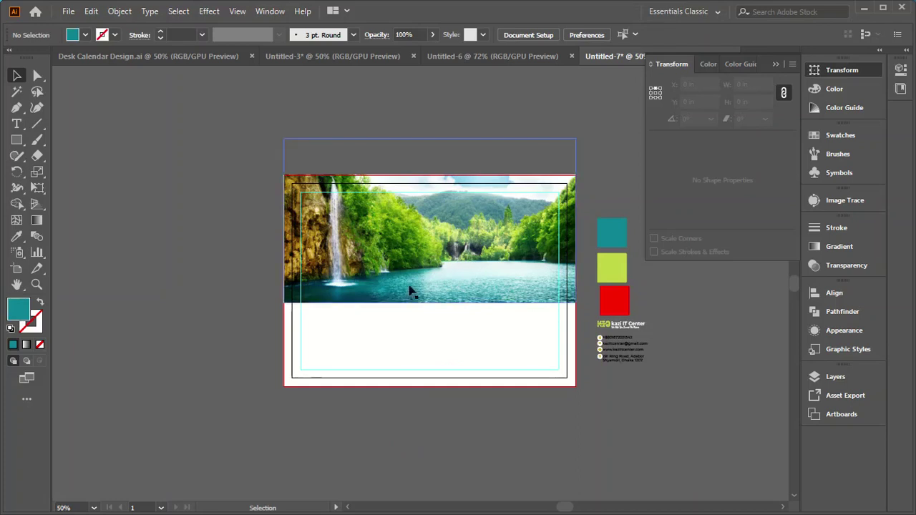
click(412, 313)
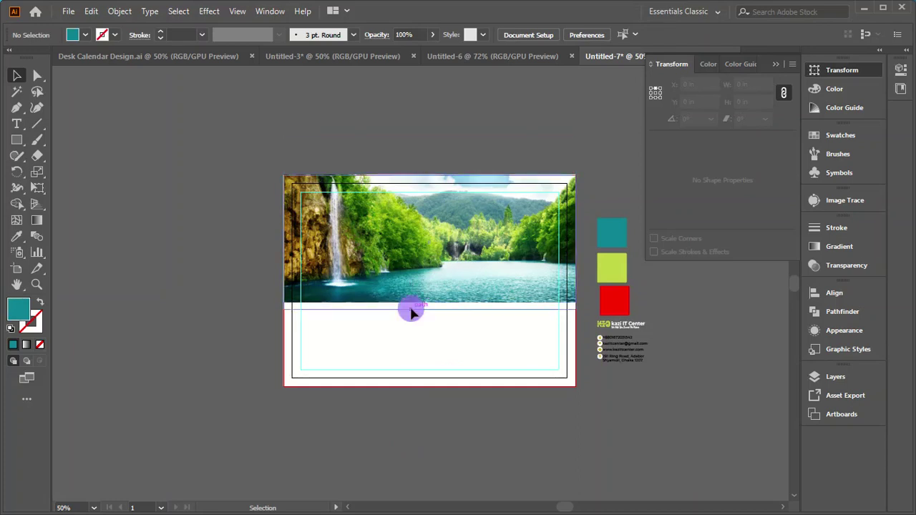
click(349, 477)
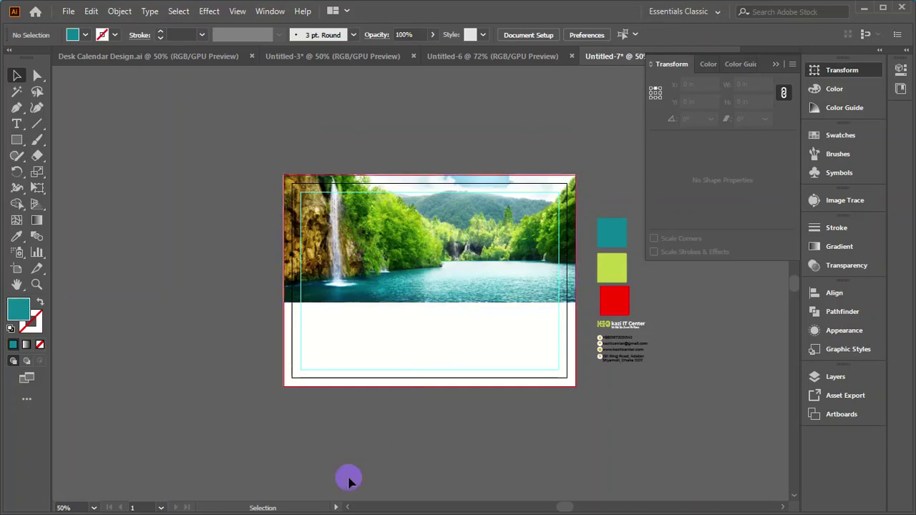
Step: Undo the clipping mask made from the image and the two header rectangles
click(394, 284)
key(ctrl+z)
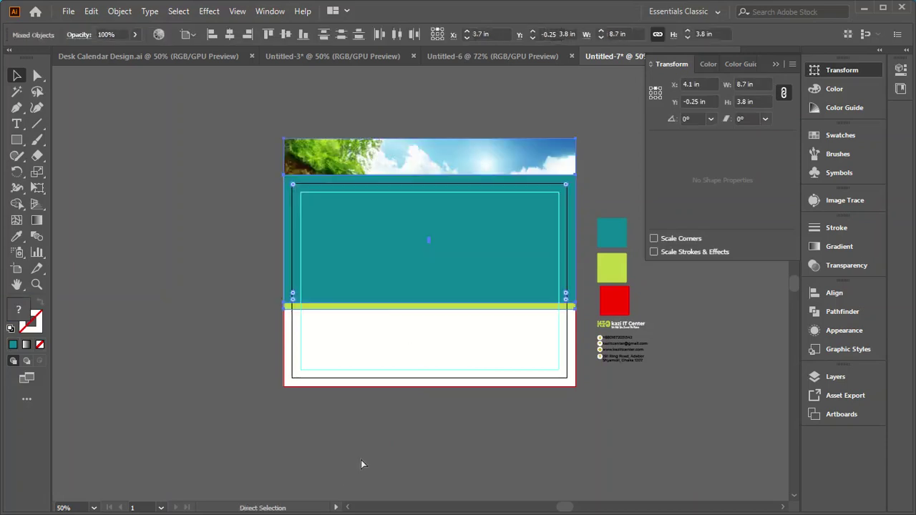
click(378, 454)
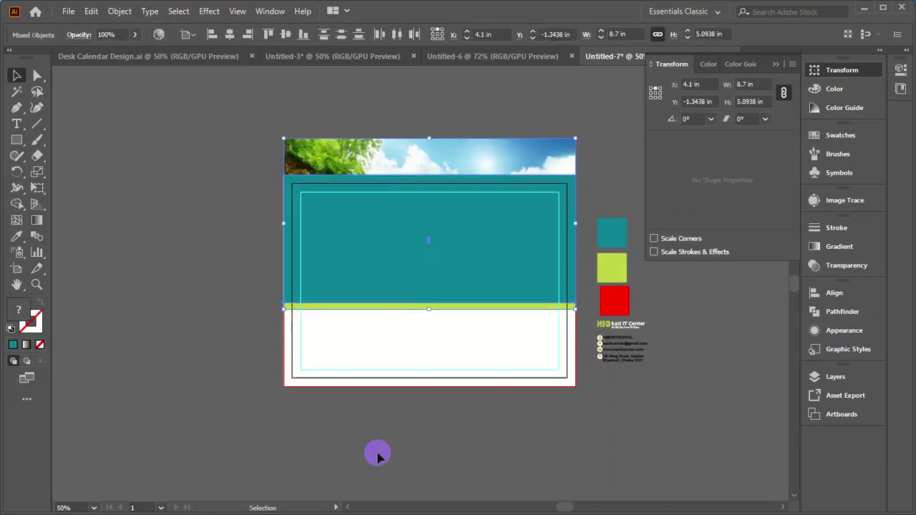
Step: Lock the lime rectangle behind the teal rectangle to exclude it from selections
click(386, 309)
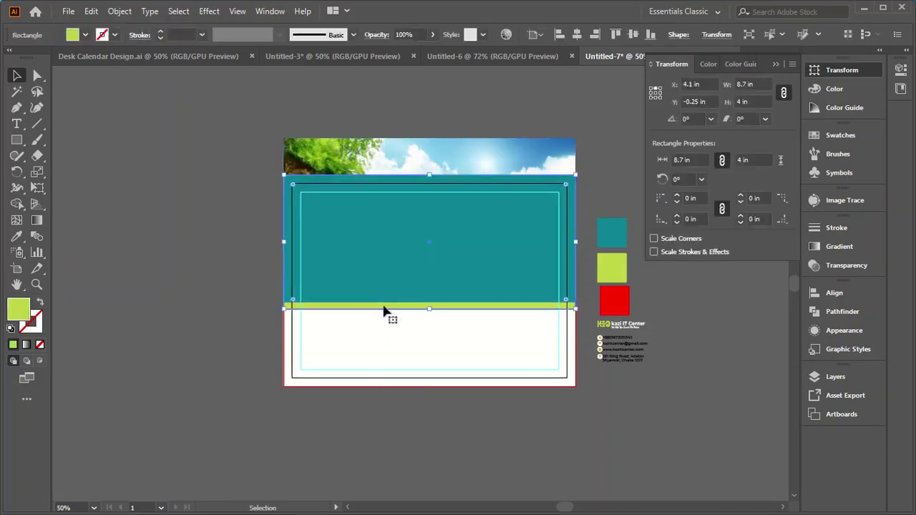
right_click(384, 309)
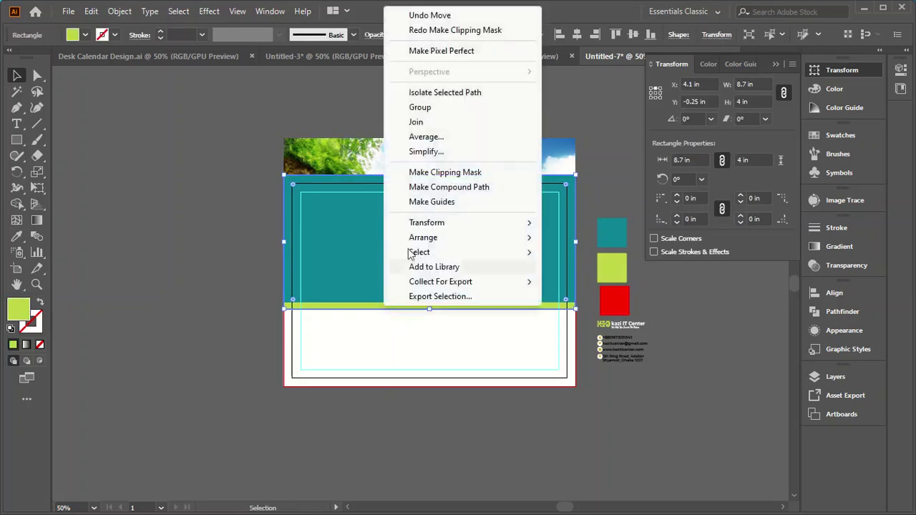
click(235, 140)
click(328, 310)
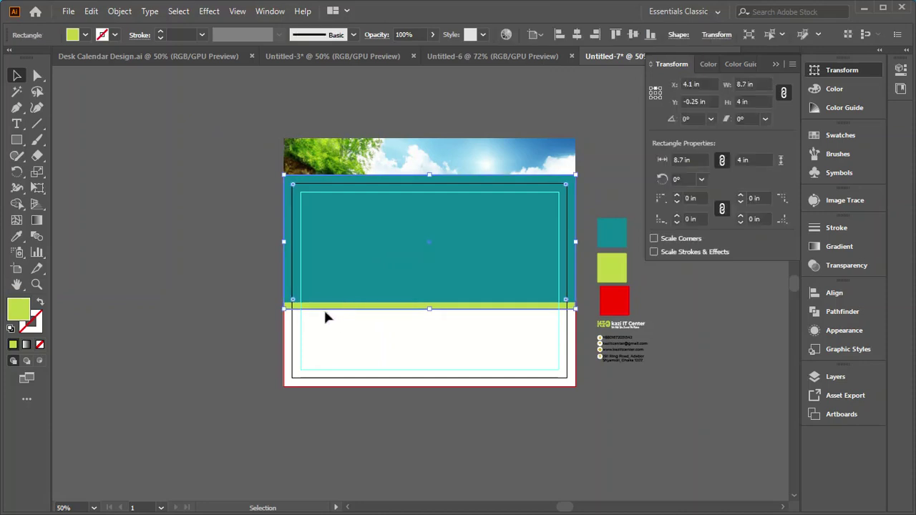
click(118, 11)
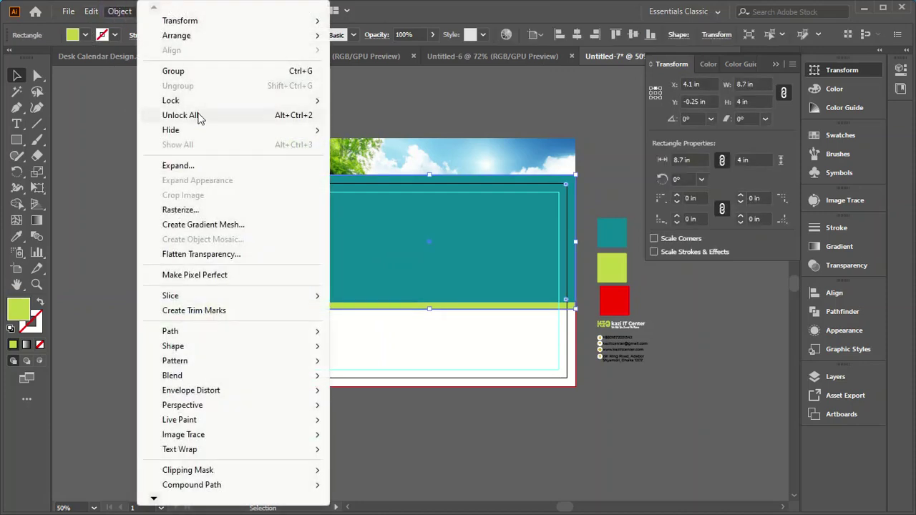
mouse_move(177, 103)
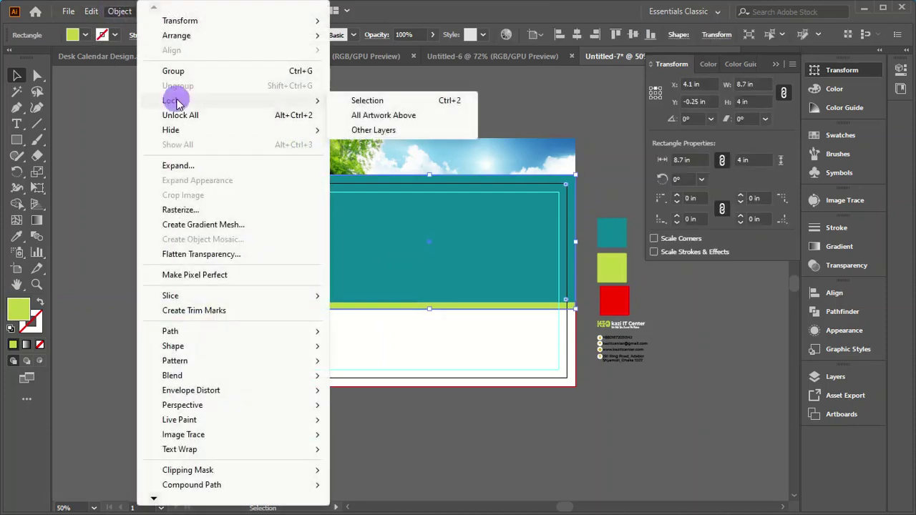
click(358, 100)
Step: Clip the waterfall image to the teal rectangle with a clipping mask, leaving out the lime rectangle
click(389, 242)
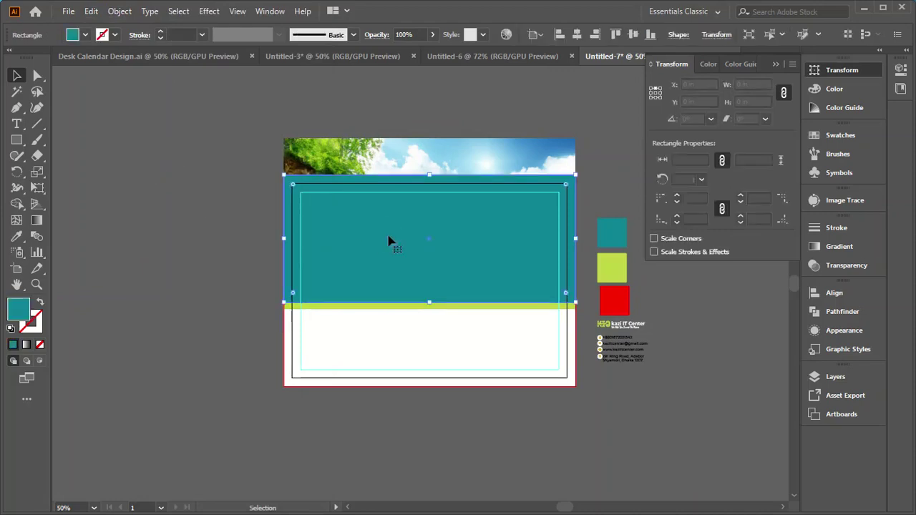
click(198, 291)
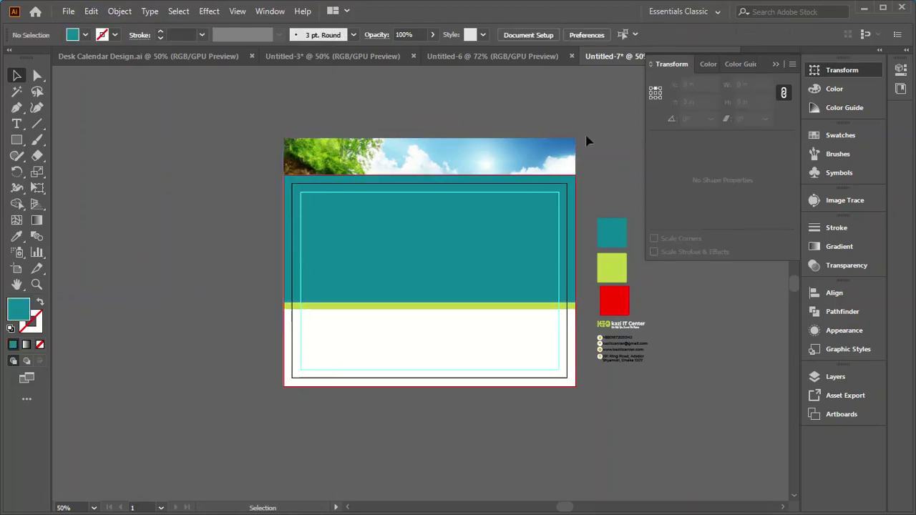
click(476, 239)
drag(339, 247, 236, 255)
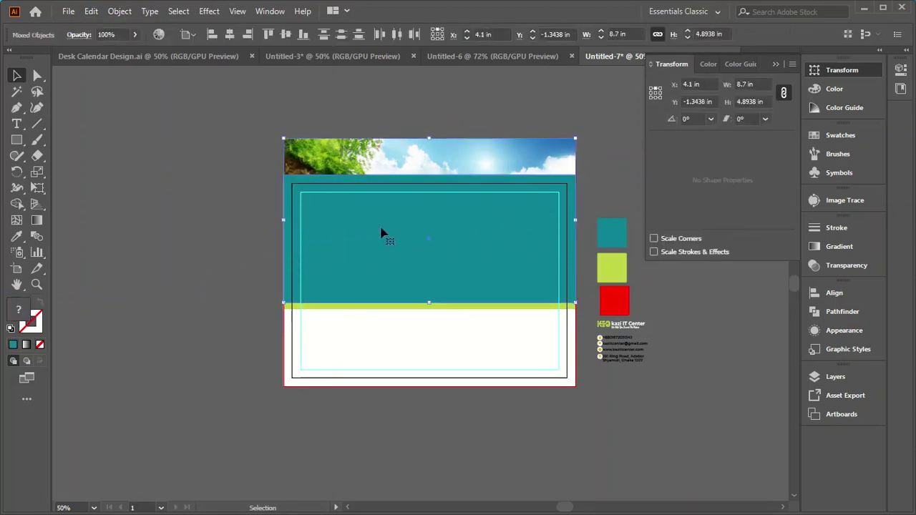
right_click(377, 221)
click(419, 342)
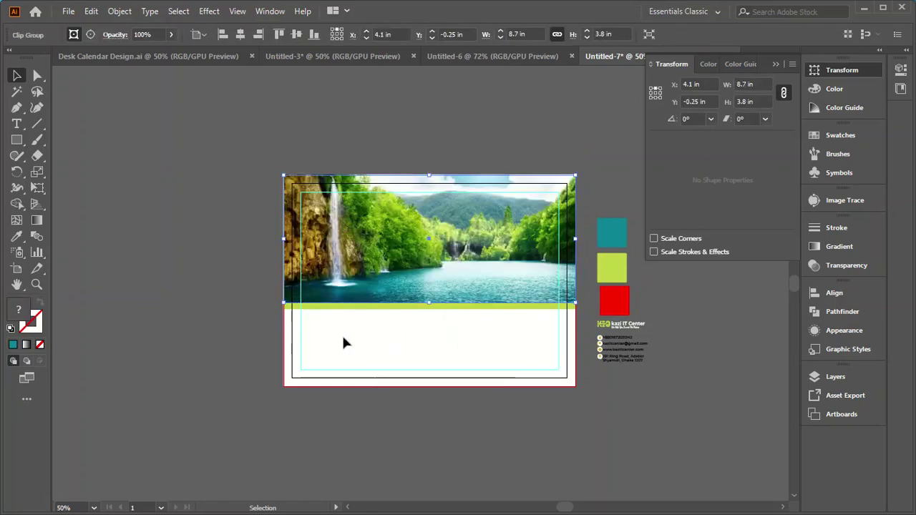
click(230, 282)
click(423, 309)
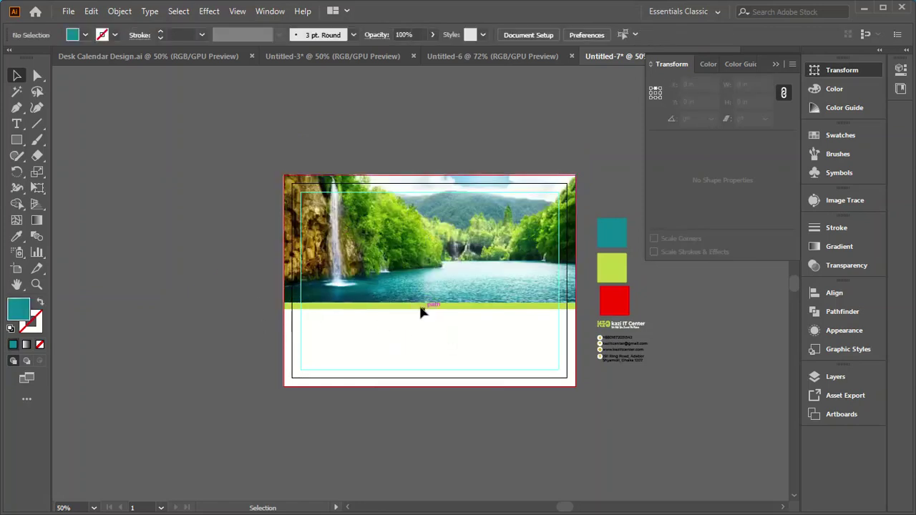
click(206, 306)
Step: Draw a teal rectangle about 1.8 by 2.05 in below the lime strip at the left bleed edge and scale it proportionally to 2 in wide
scroll(349, 313, down, 3)
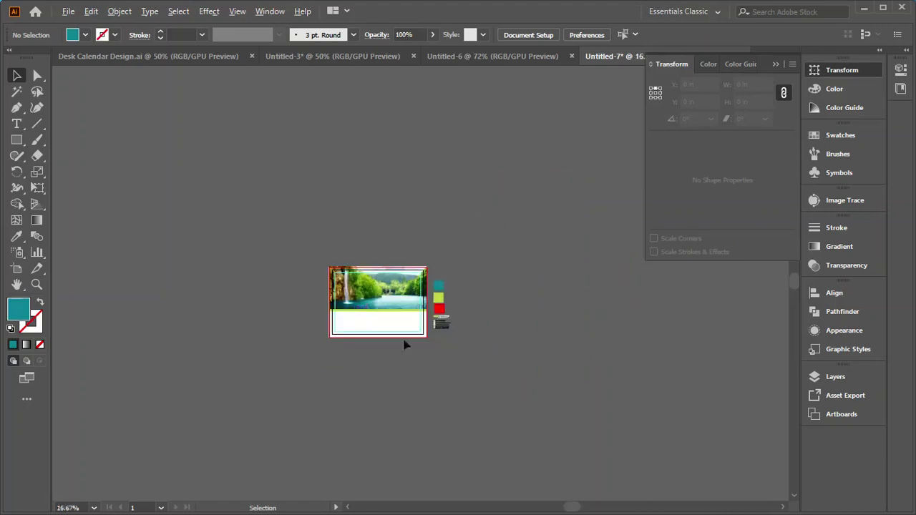
scroll(386, 344, up, 4)
scroll(370, 257, down, 1)
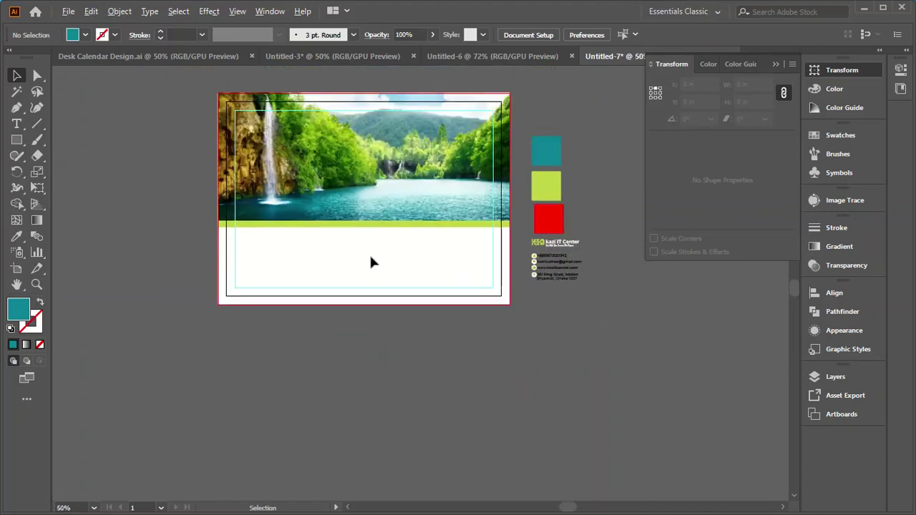
click(16, 140)
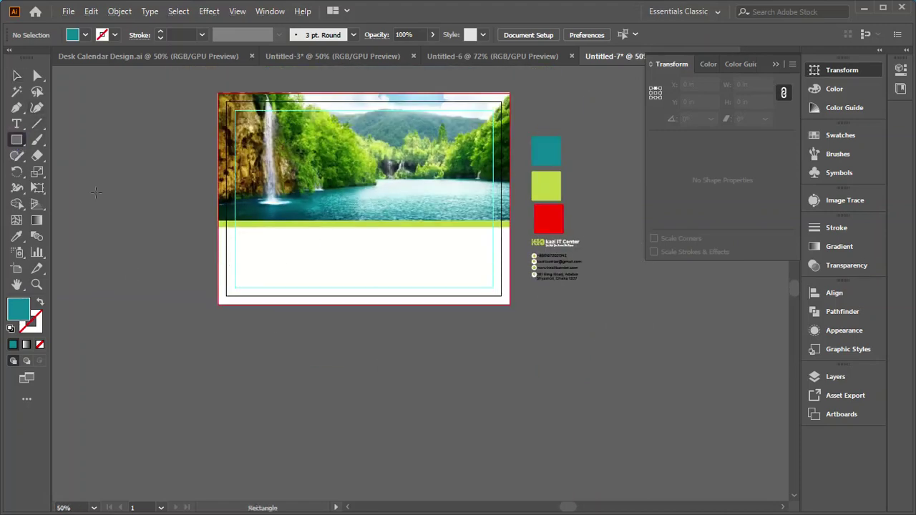
drag(219, 227, 280, 298)
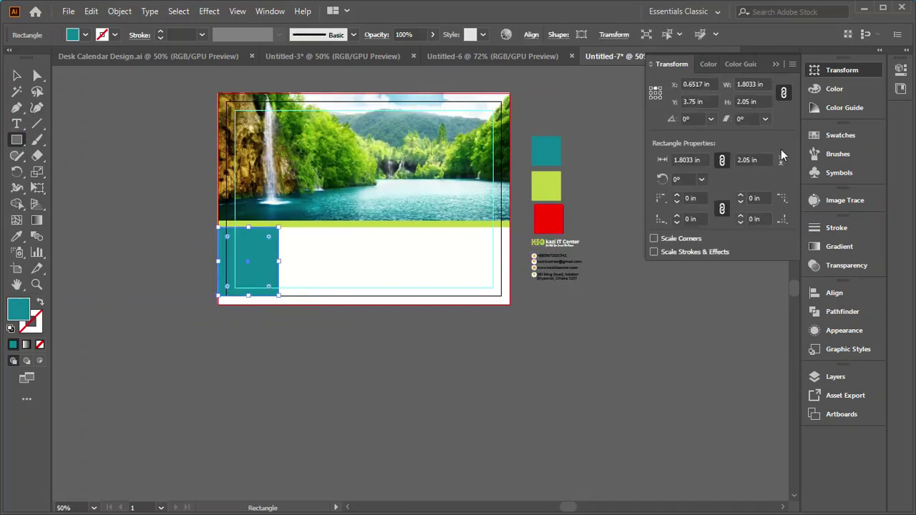
text(2)
key(Tab)
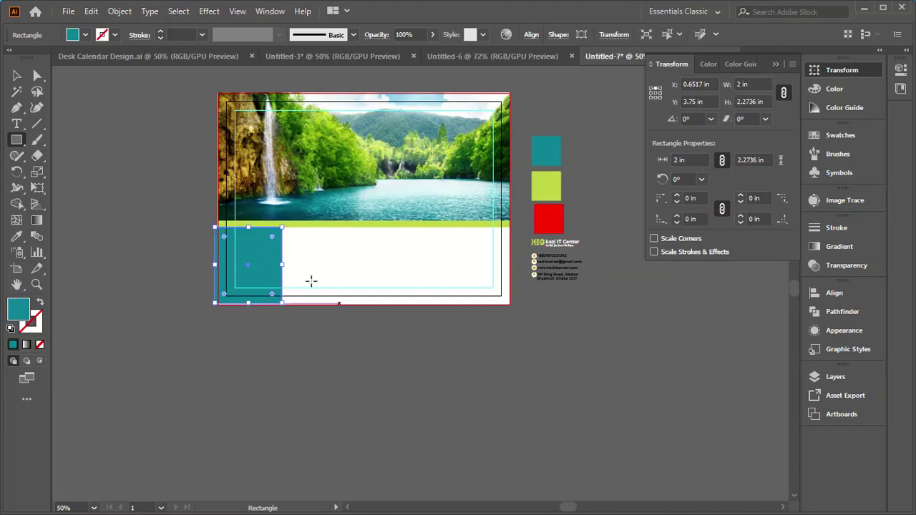
Step: Align the 2 in wide teal rectangle with the left bleed edge and stretch it down to the lower bleed edge, 2.3 in high
click(16, 75)
click(226, 335)
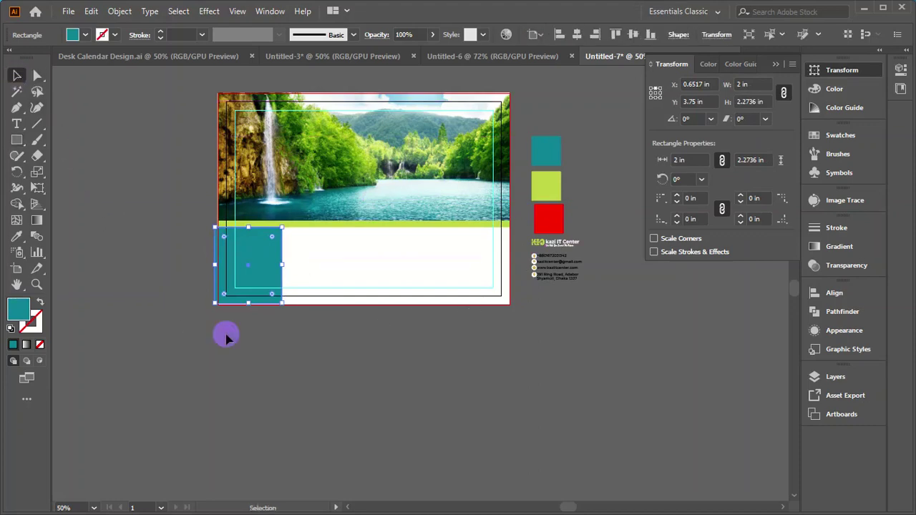
scroll(244, 291, up, 3)
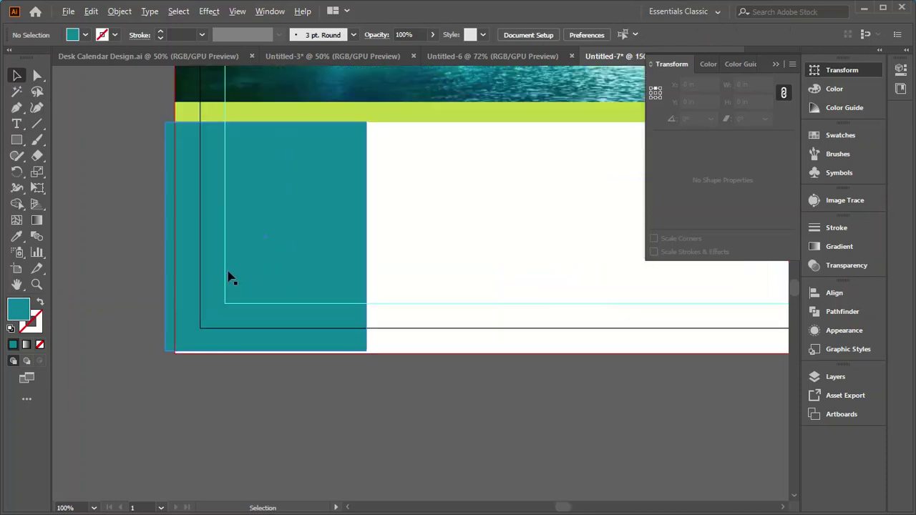
drag(242, 185, 251, 186)
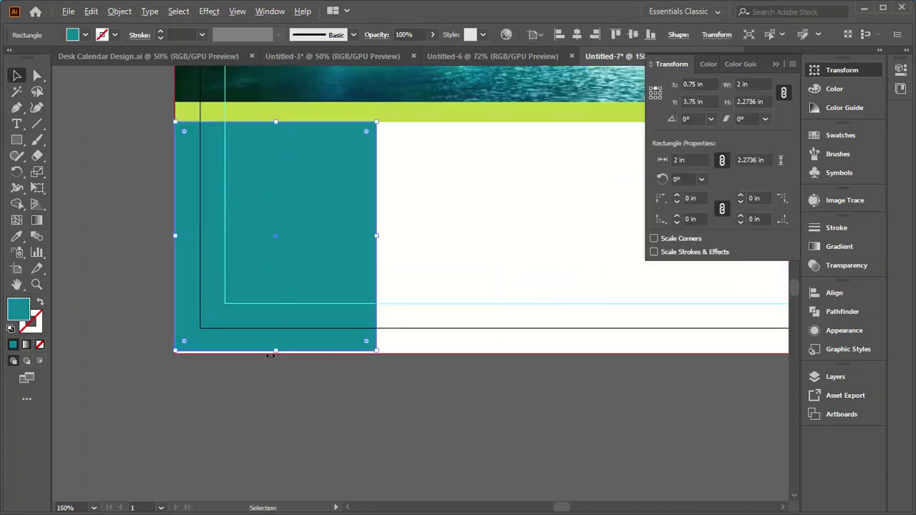
scroll(270, 354, up, 2)
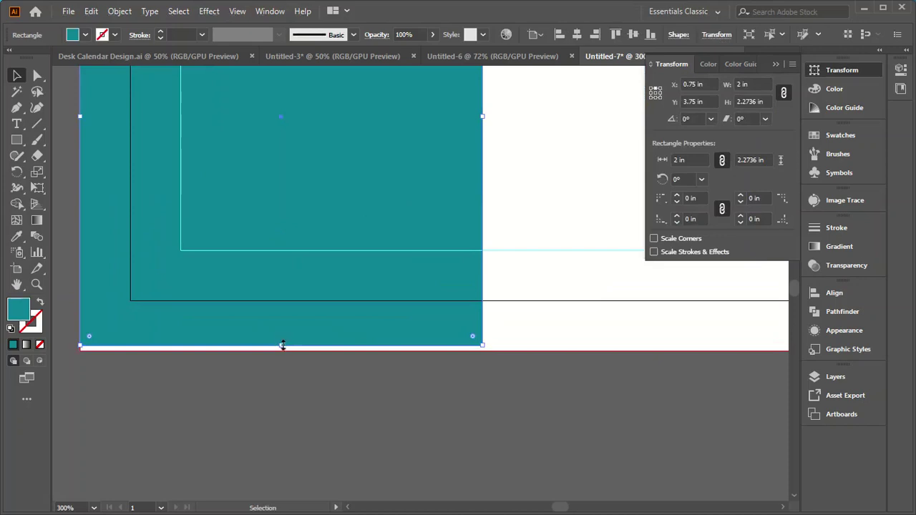
drag(283, 345, 282, 350)
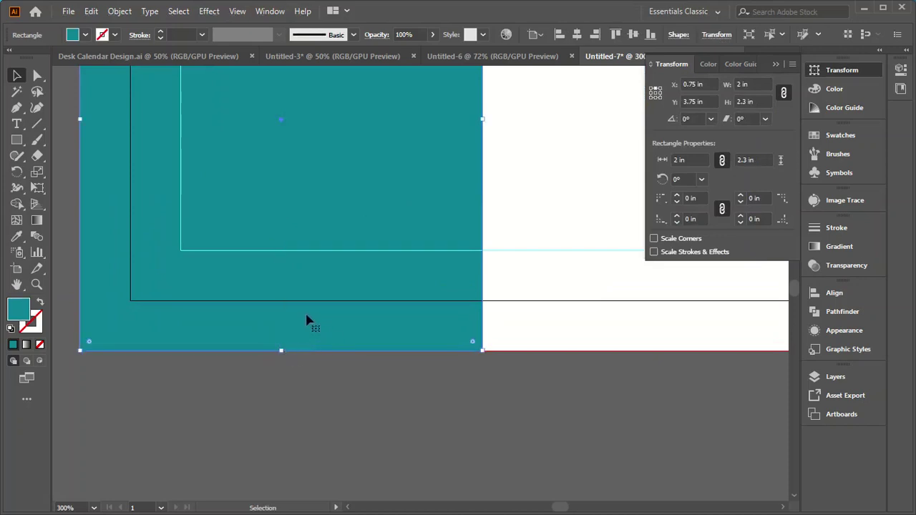
scroll(307, 320, down, 3)
click(146, 247)
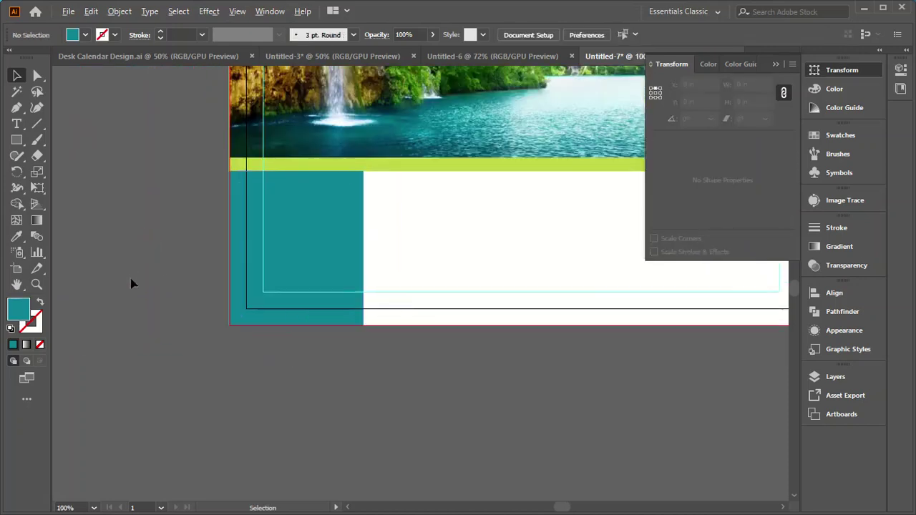
Step: Add black point text in the white area listing MON, TUE, WED, THU, FRI, SAT and SUN twice, one day per line
scroll(131, 282, down, 2)
scroll(198, 269, up, 4)
scroll(198, 269, down, 3)
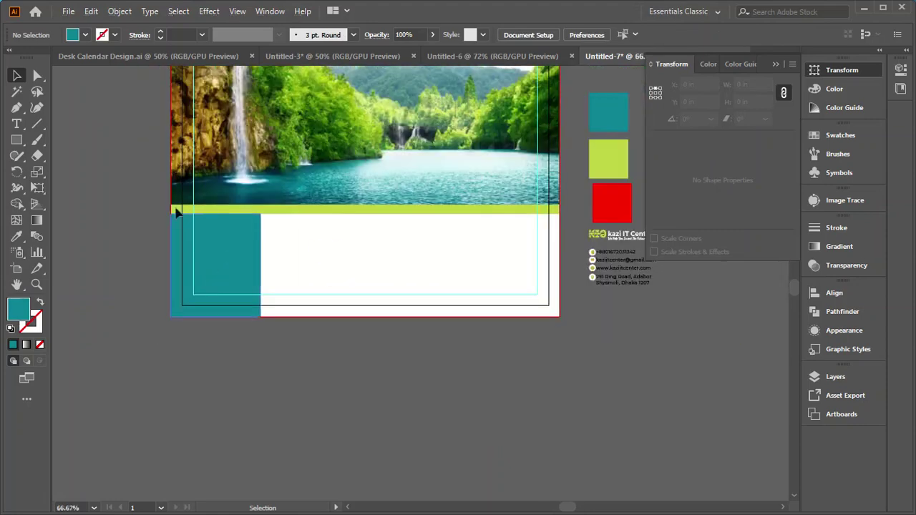
click(15, 122)
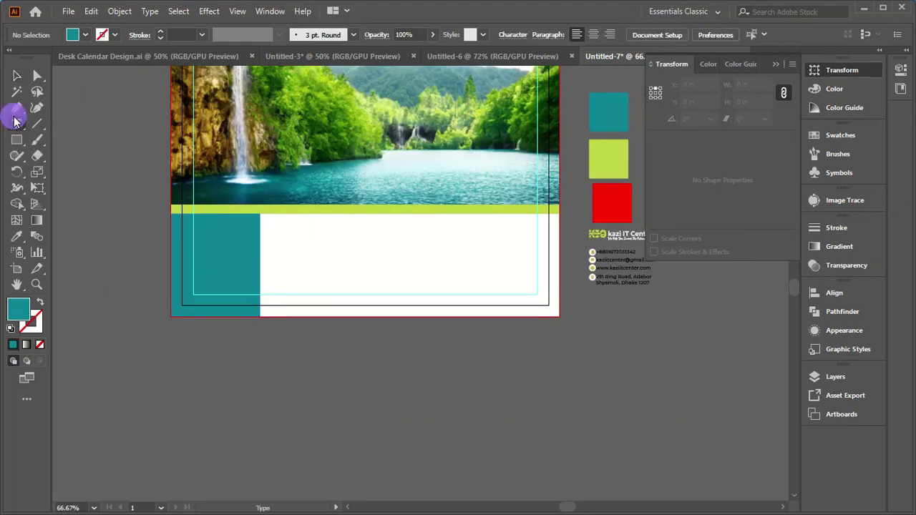
click(278, 235)
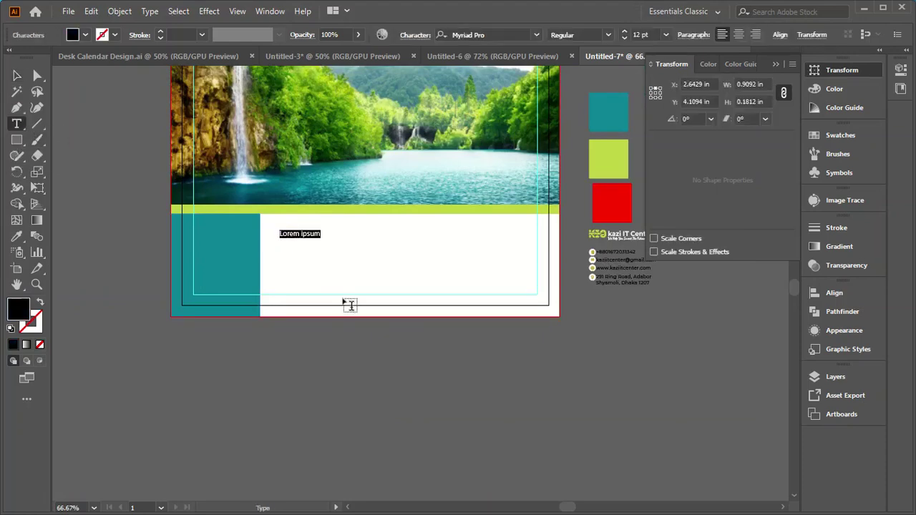
scroll(353, 333, up, 2)
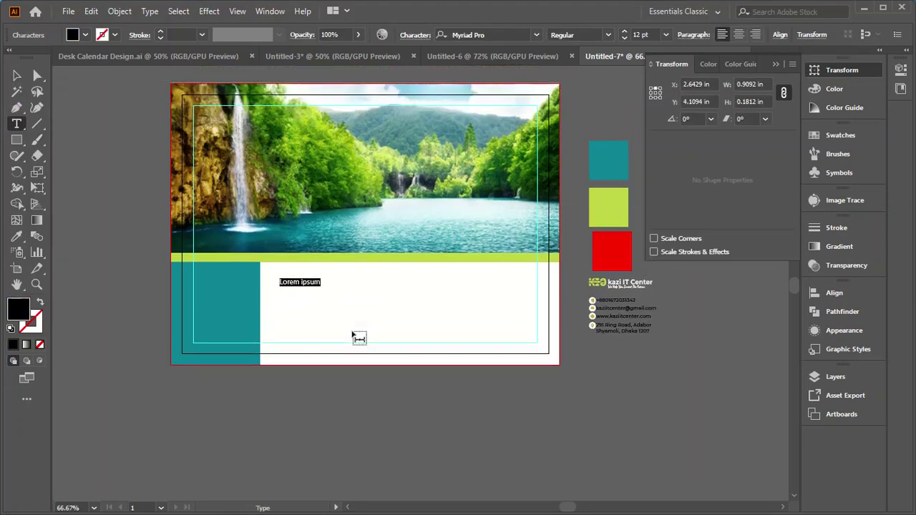
text(M)
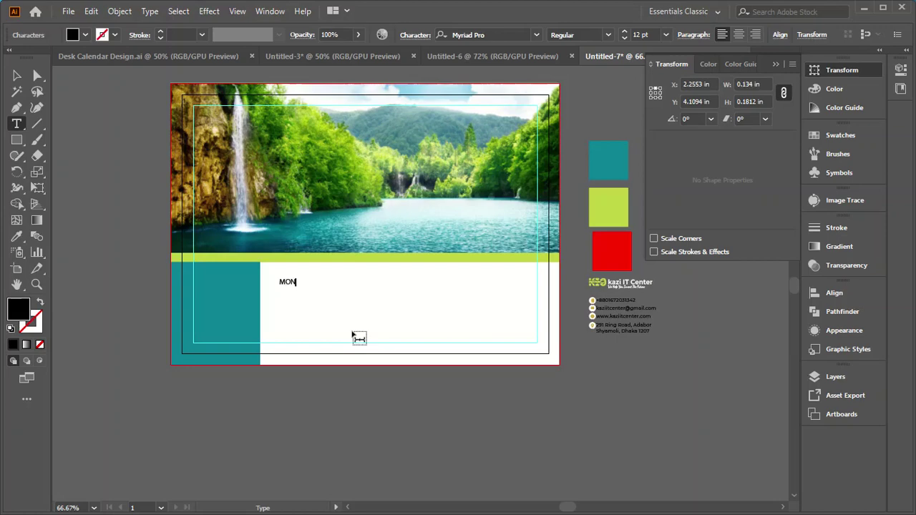
text(ON)
key(Return)
key(Return)
text(WED)
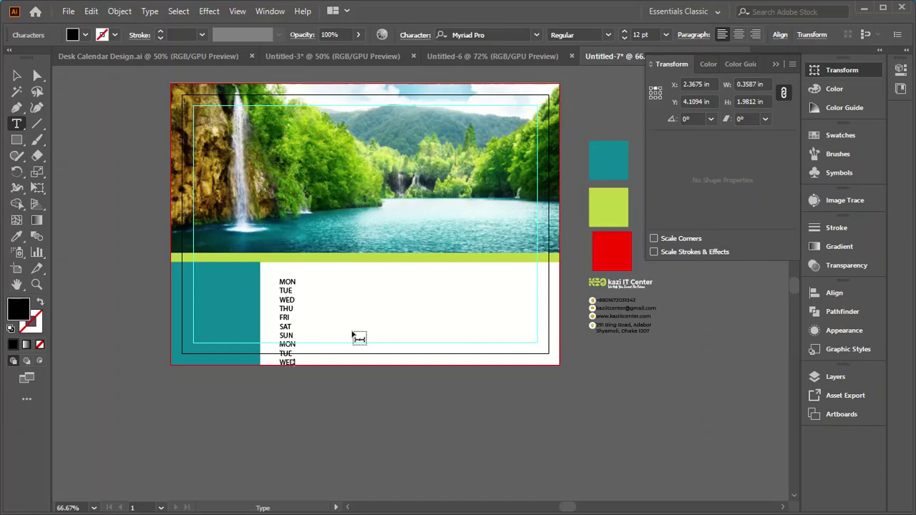
text(THU)
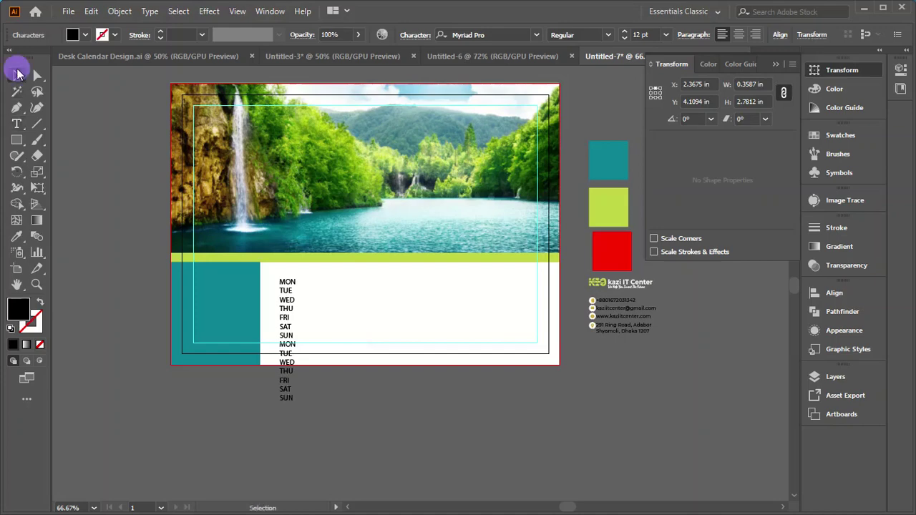
Step: Set the weekday list's font to Poppins SemiBold at 10 pt
click(17, 75)
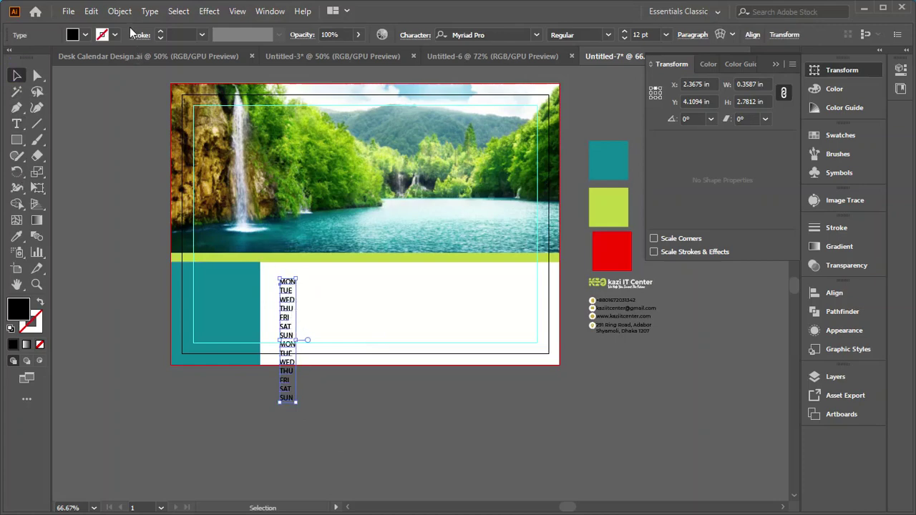
click(536, 34)
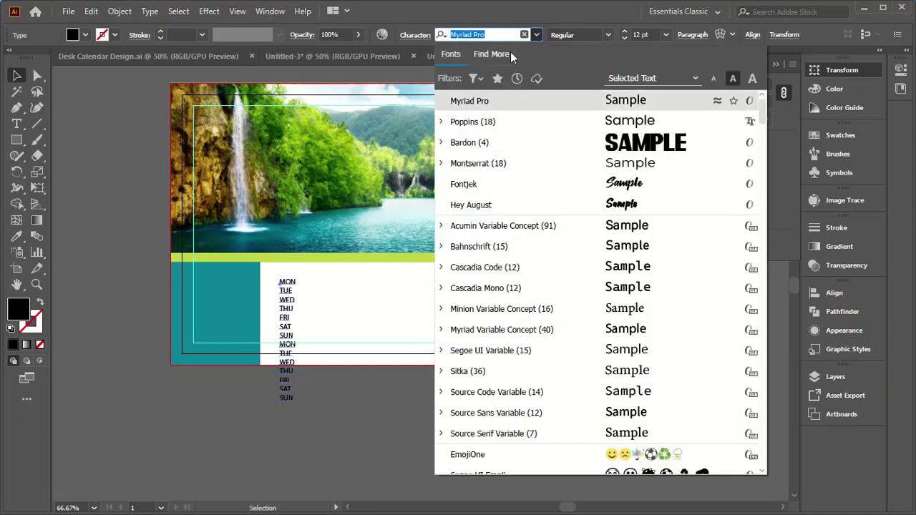
text(p)
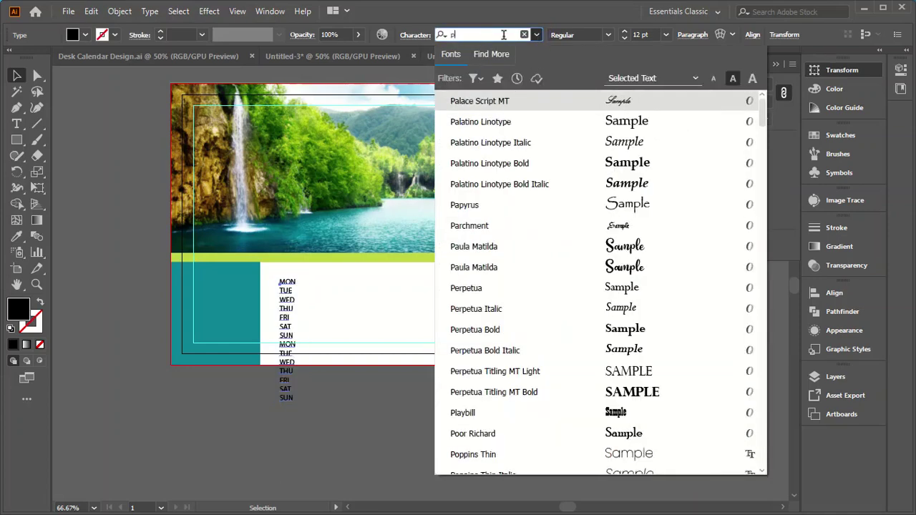
text(op)
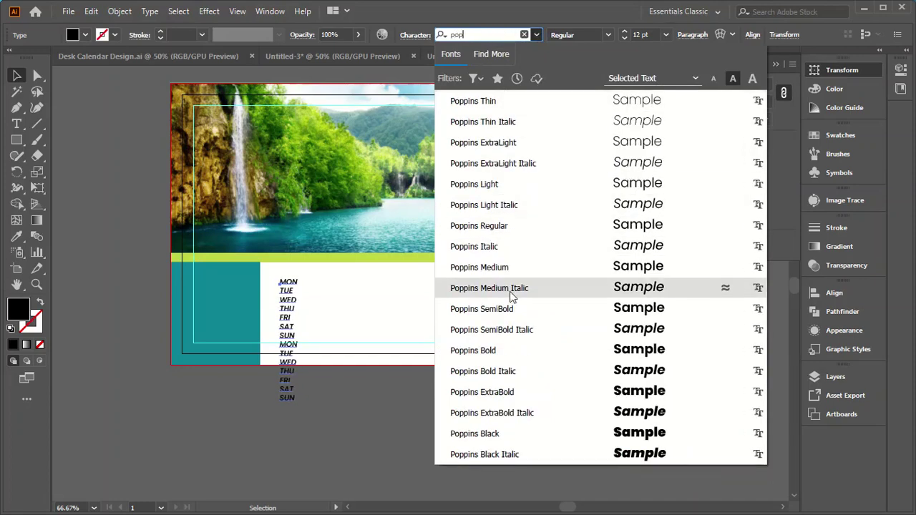
click(503, 313)
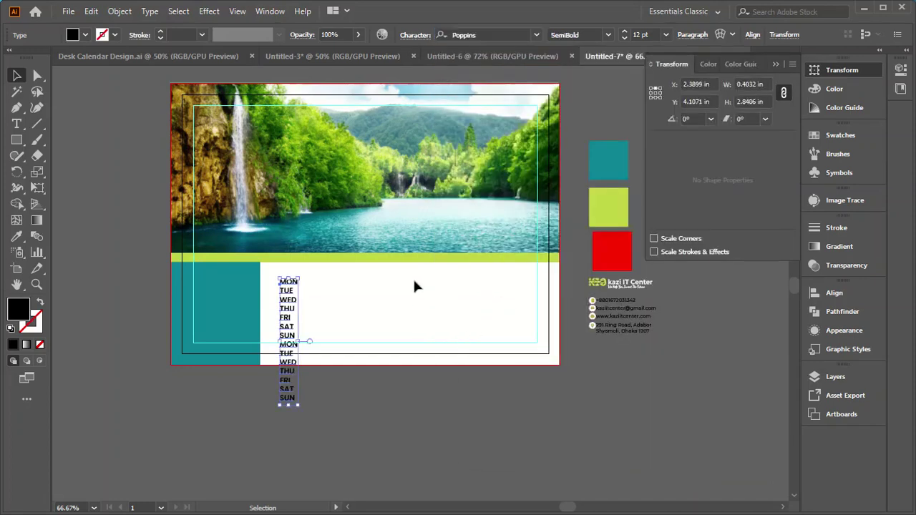
scroll(647, 38, down, 2)
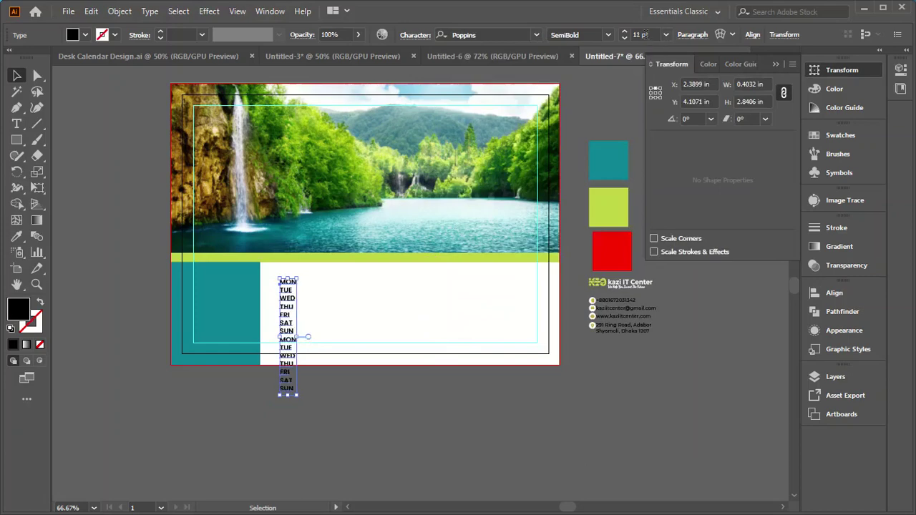
click(349, 404)
Step: Convert the weekday list from point type to area type
click(285, 313)
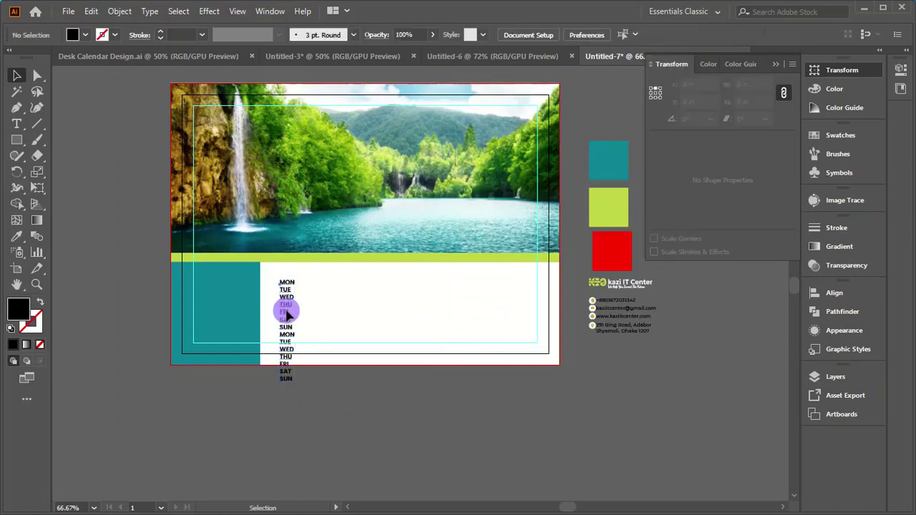
click(148, 12)
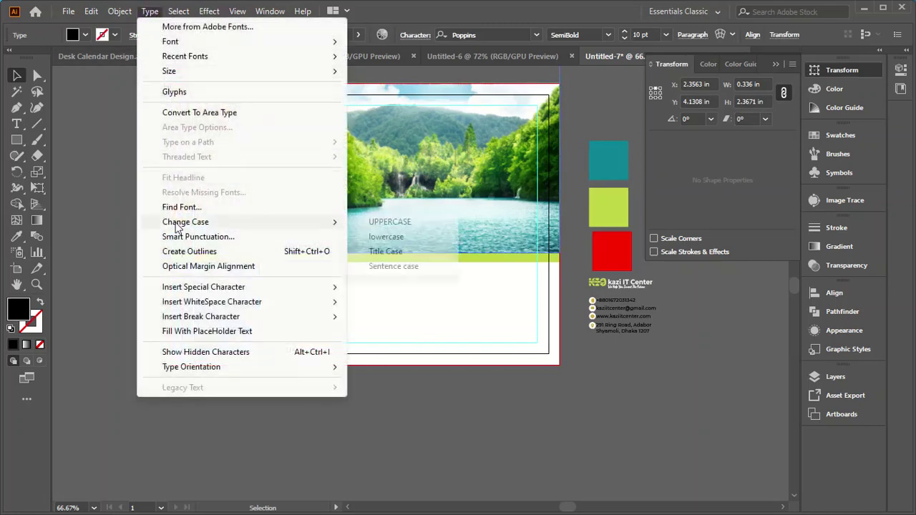
click(178, 112)
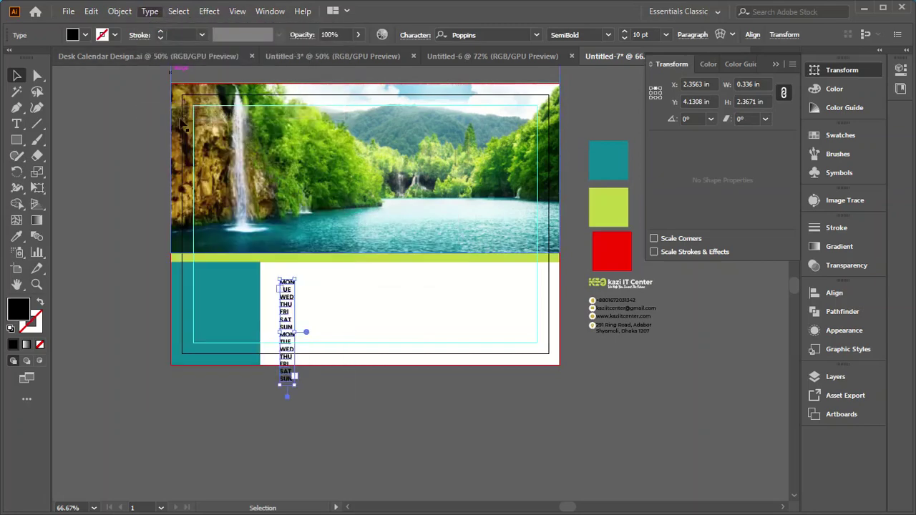
Step: Divide the weekday text area into 4 rows and 14 columns in the Area Type Options
click(150, 11)
click(184, 125)
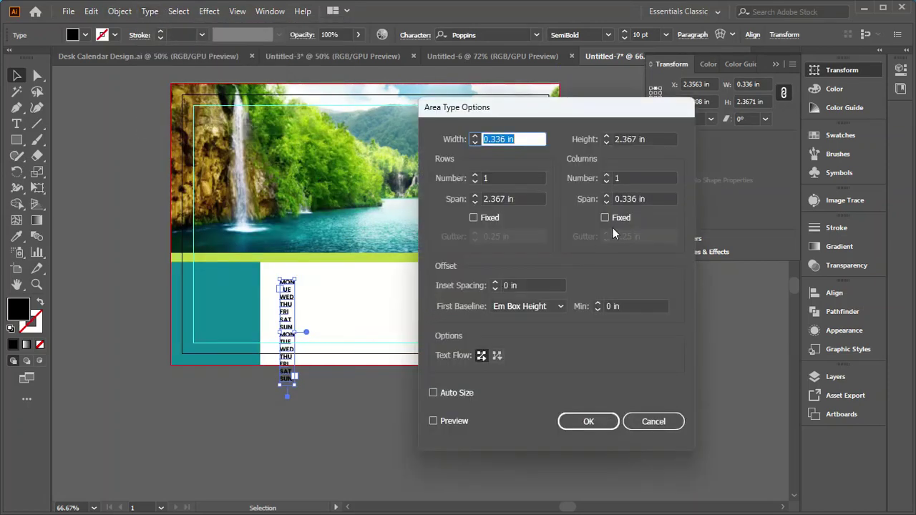
click(475, 176)
click(475, 176)
click(474, 176)
click(475, 176)
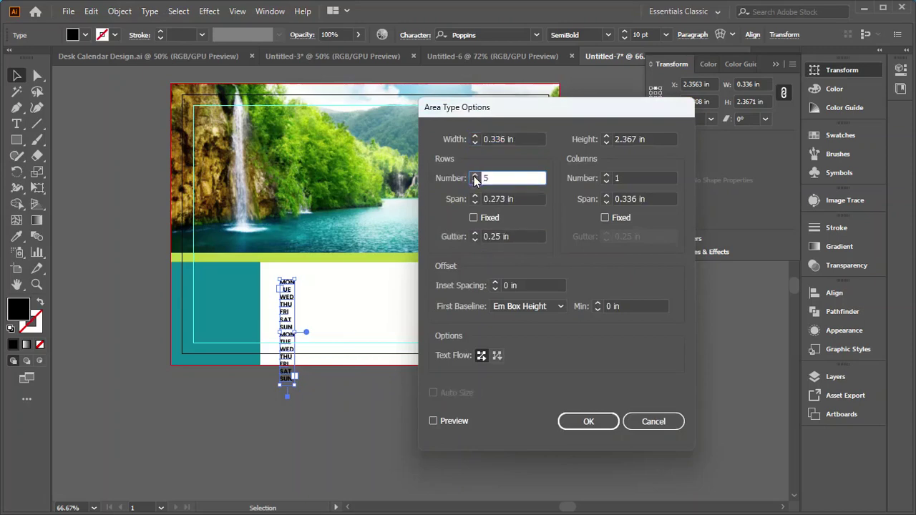
click(474, 182)
click(607, 176)
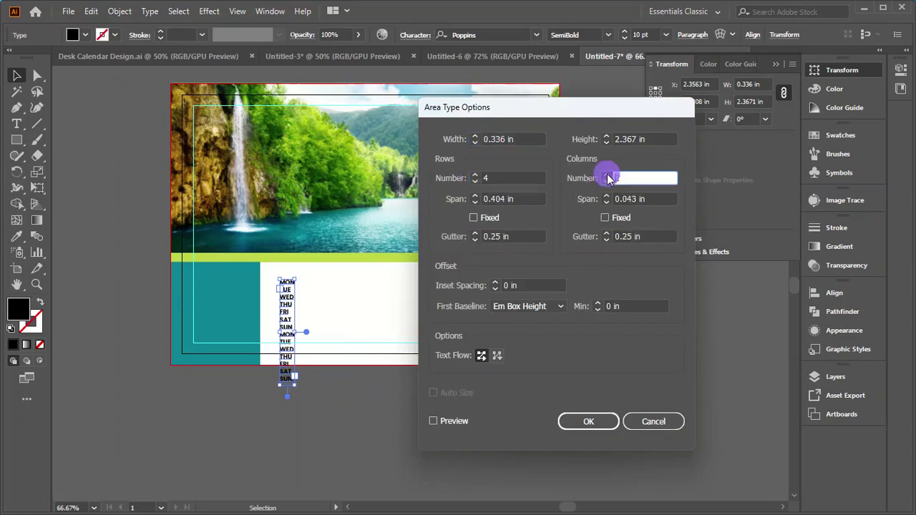
click(607, 175)
click(607, 176)
click(606, 182)
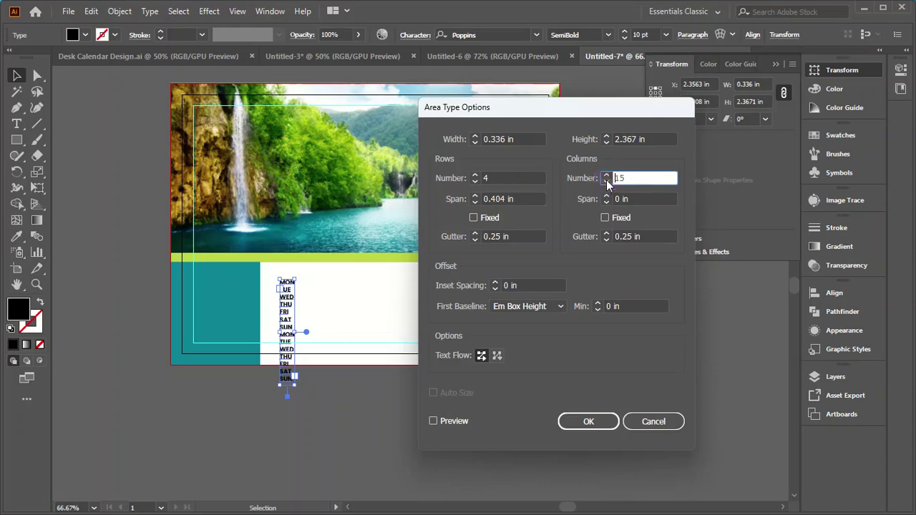
click(606, 182)
Step: Set the weekday text area's width to 7 in and its height to 3 in
click(503, 138)
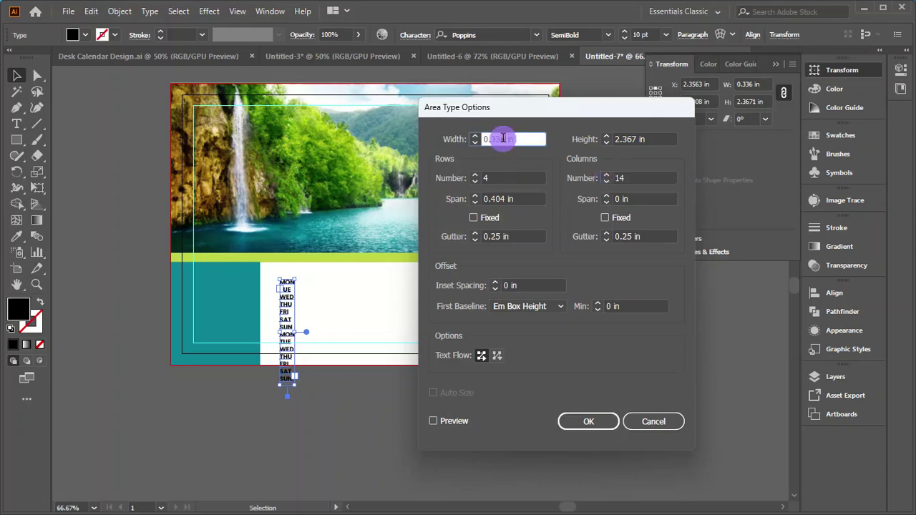
drag(503, 138, 470, 138)
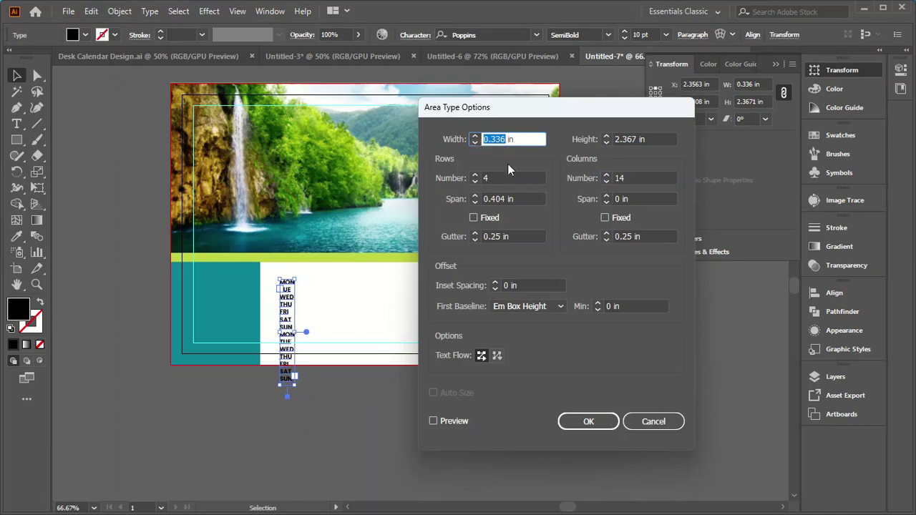
click(619, 139)
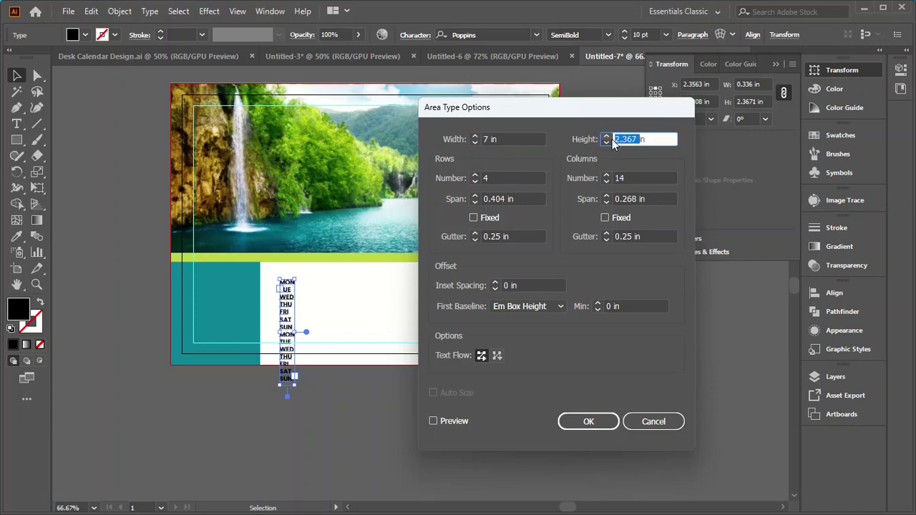
text(3)
Step: Set the column gutter to 0.1 in and fix the column span at 0.35 in
click(606, 203)
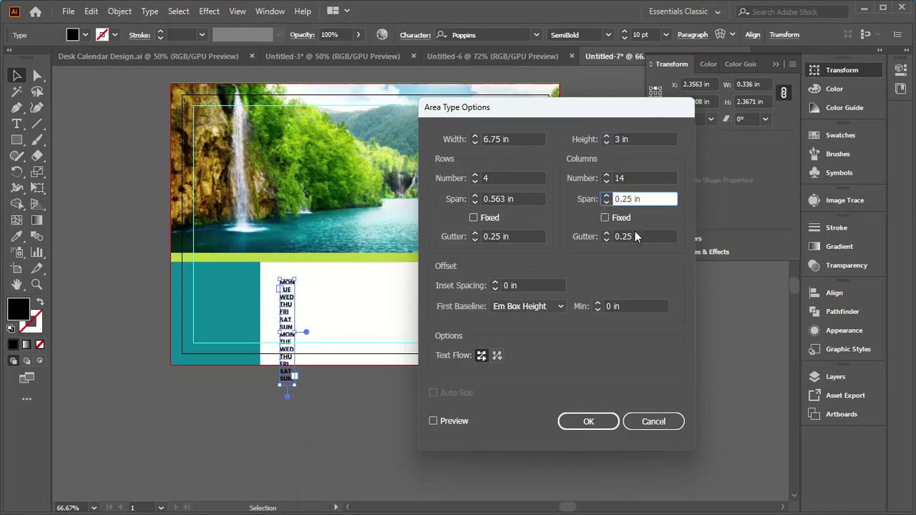
click(606, 240)
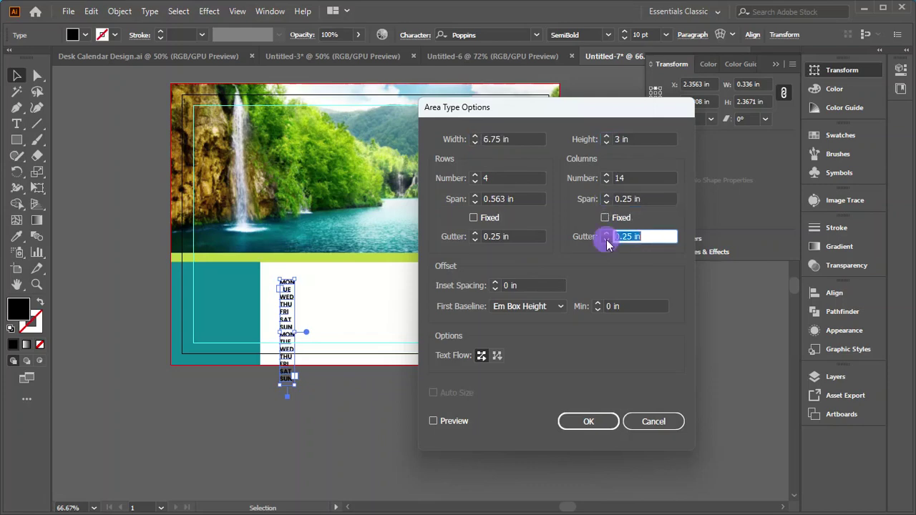
drag(637, 236, 627, 237)
key(BackSpace)
click(605, 218)
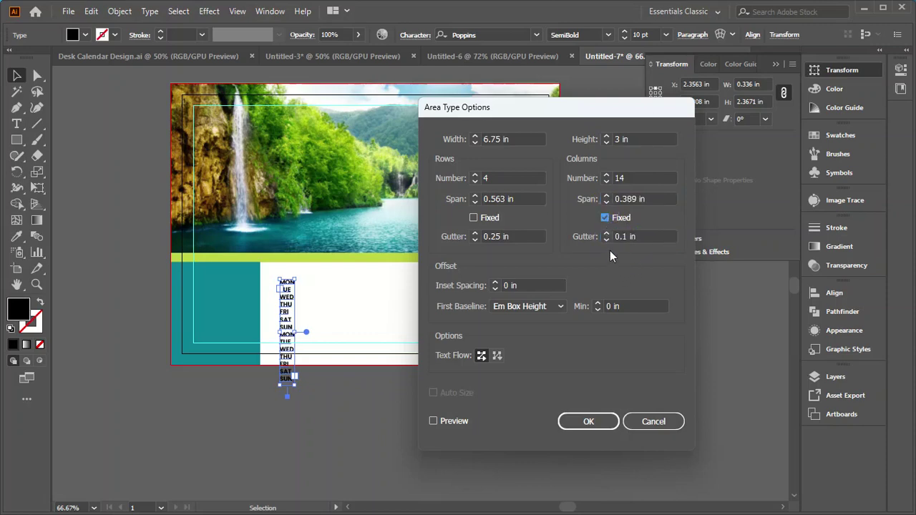
double_click(627, 199)
drag(627, 199, 622, 200)
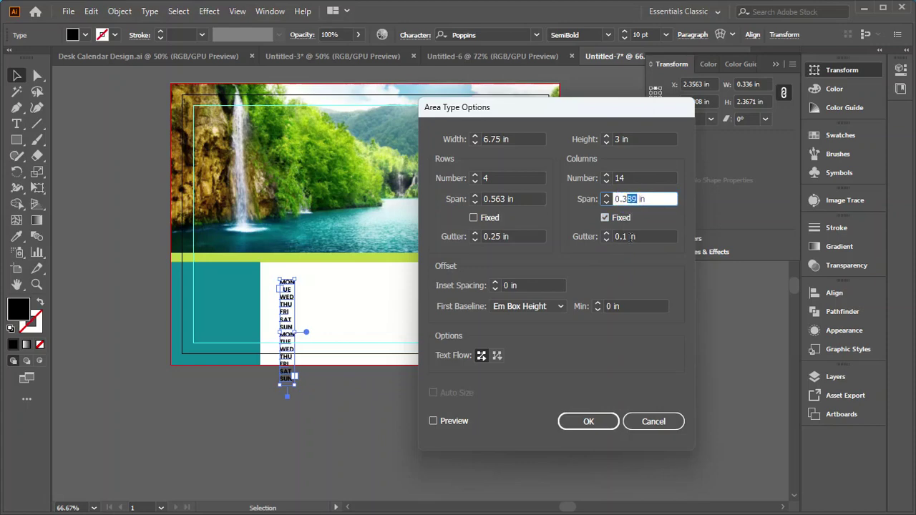
text(5)
Step: Reduce the row span to 0.25 in and preview the weekday grid on the artboard
click(476, 200)
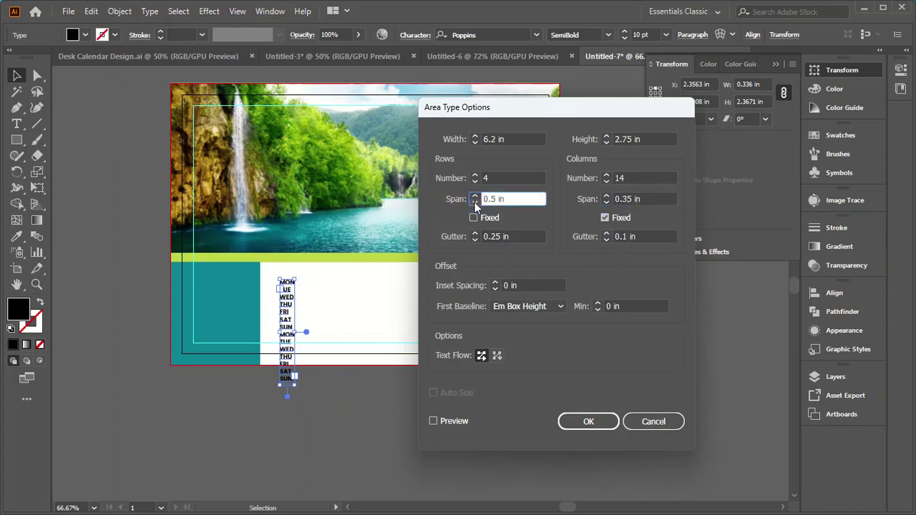
click(443, 421)
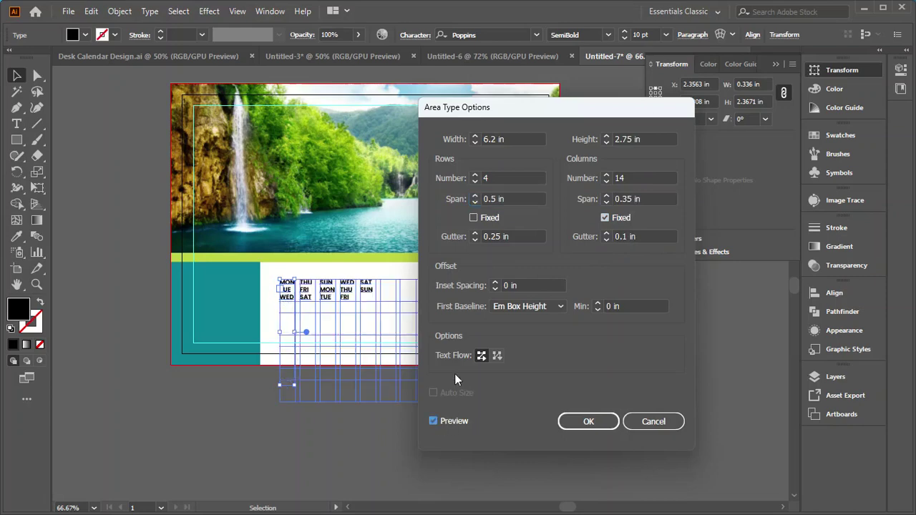
click(476, 203)
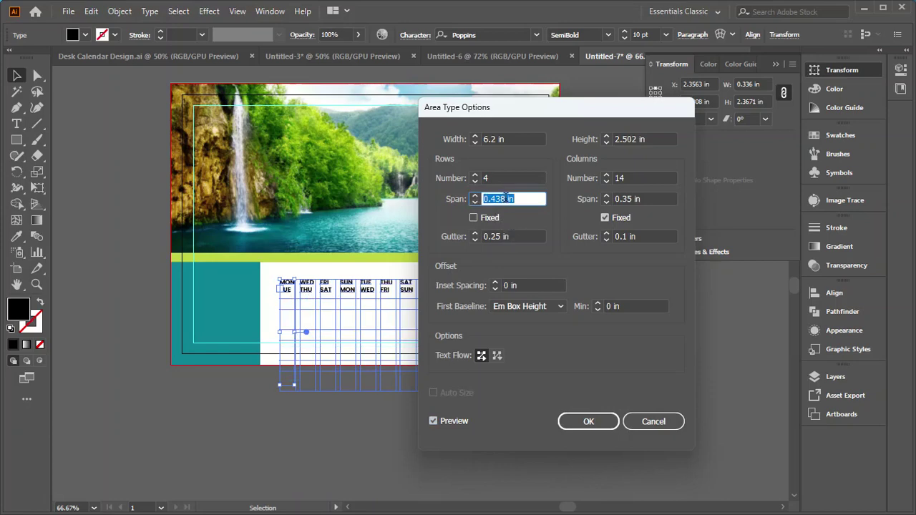
drag(506, 199, 490, 199)
text(2)
key(BackSpace)
text(5)
click(453, 421)
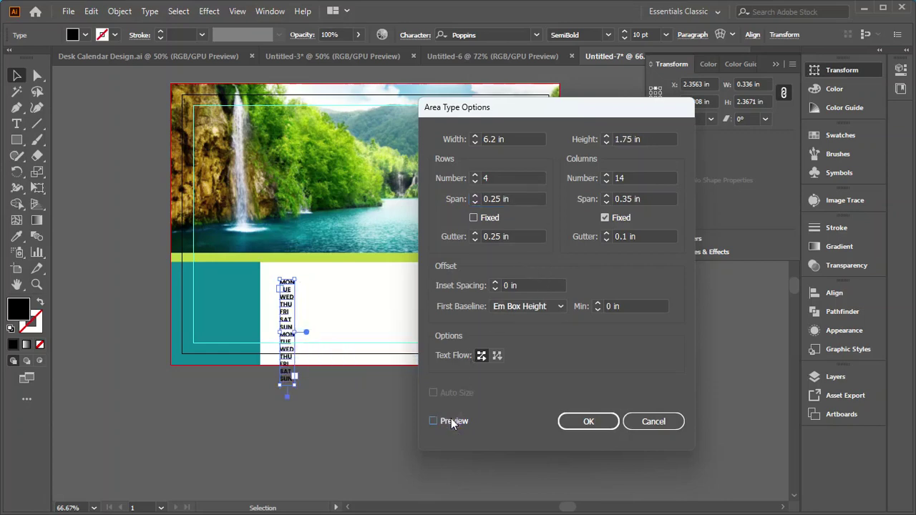
click(450, 422)
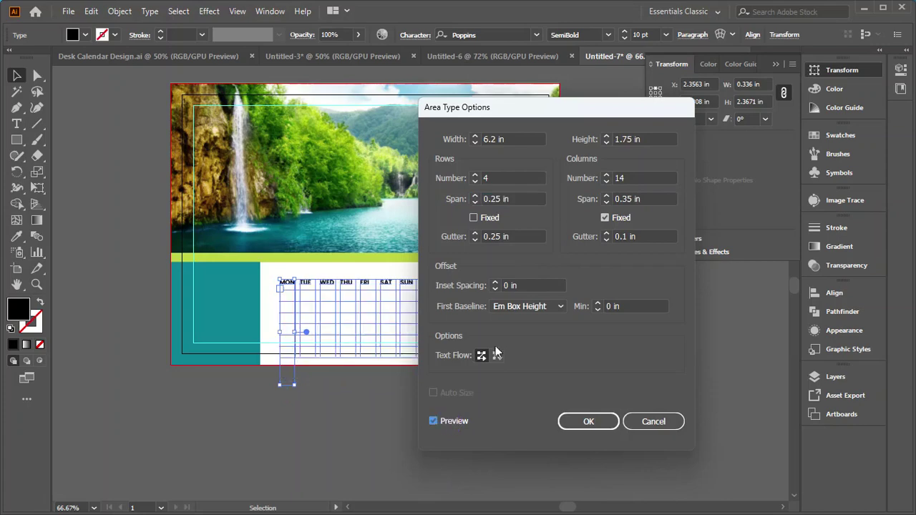
Step: Set the row gutter to 0.188 in and fix the row span at 0.25 in
click(474, 239)
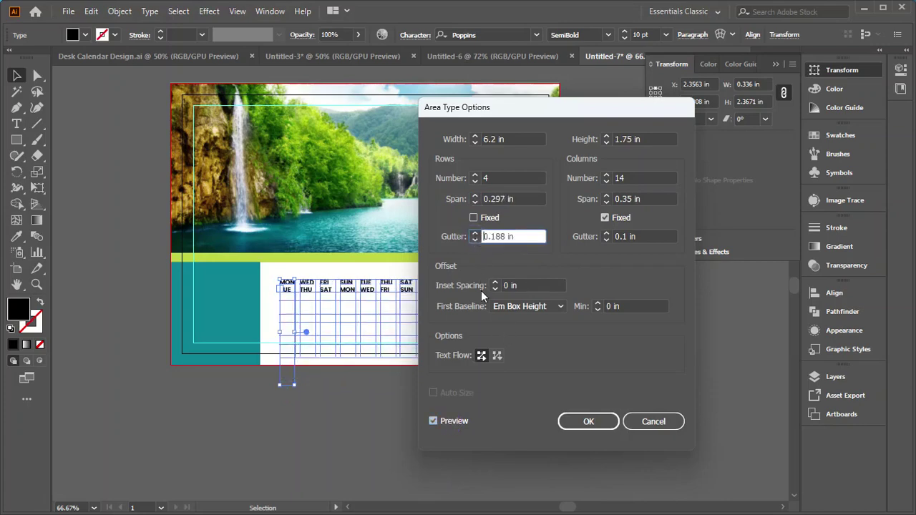
click(479, 203)
text(0.25)
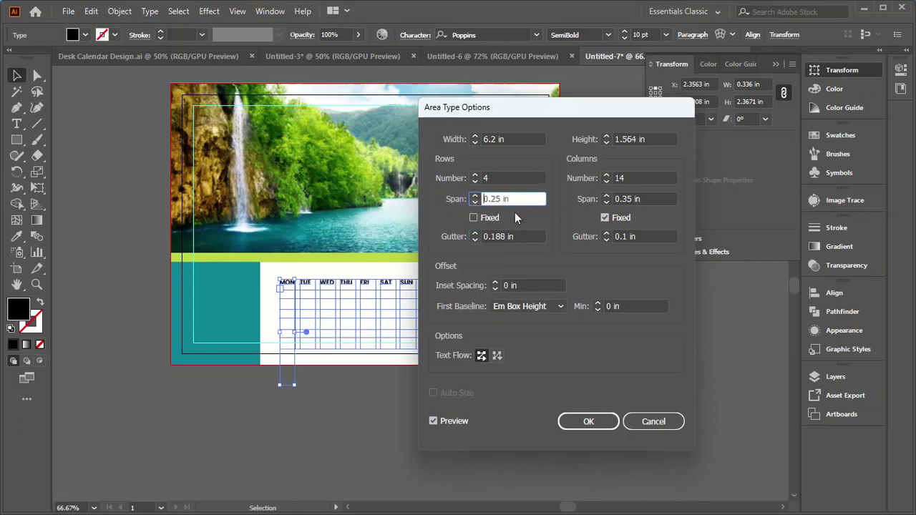
click(474, 219)
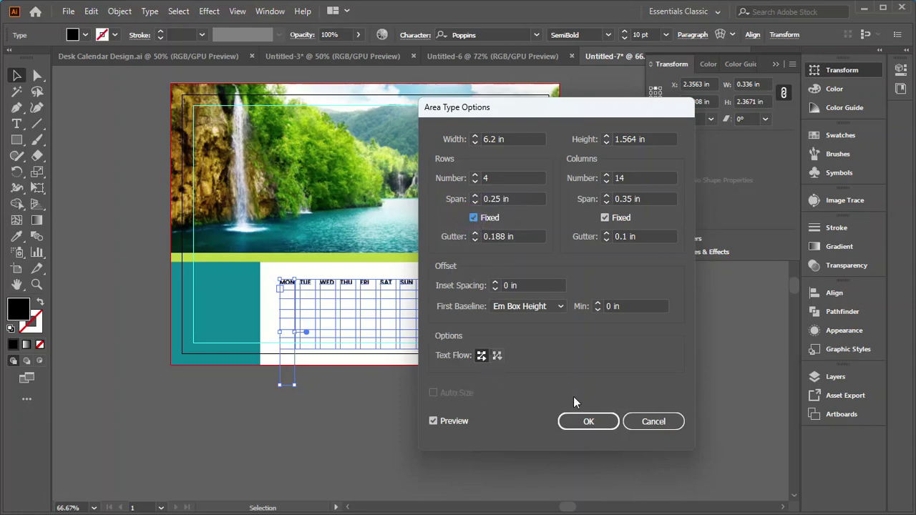
Step: Apply the row and column settings to the weekday text area and reselect it on the artboard
click(596, 420)
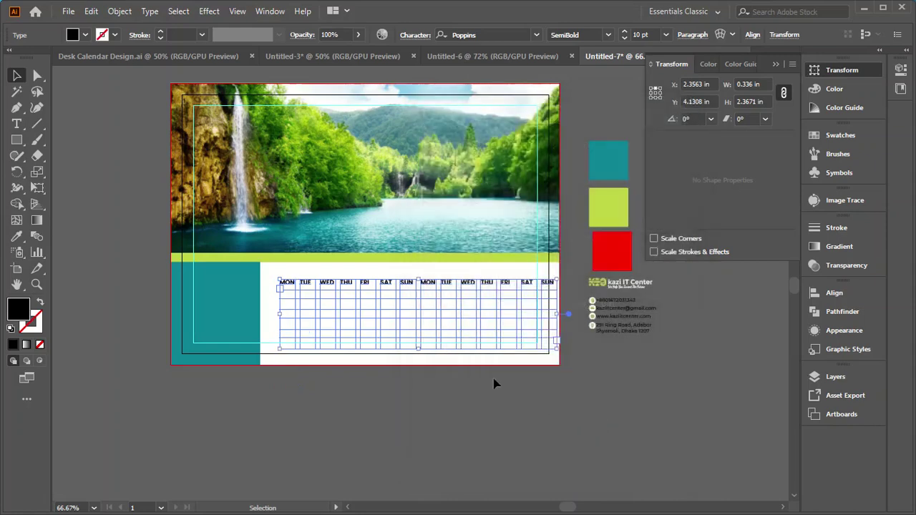
click(107, 141)
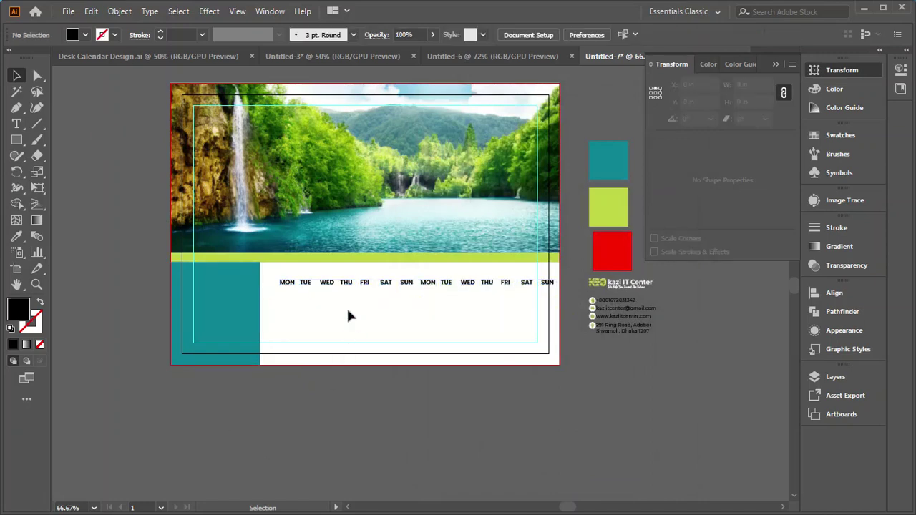
click(338, 280)
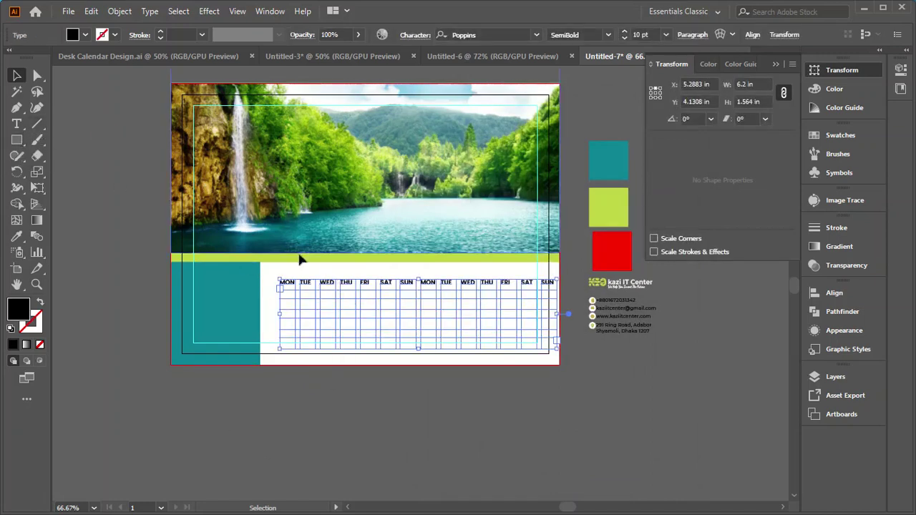
click(472, 284)
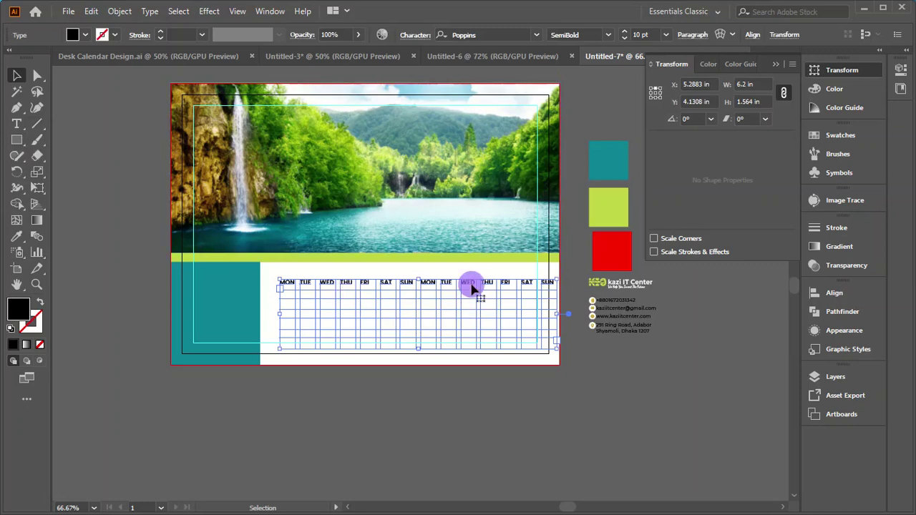
click(508, 284)
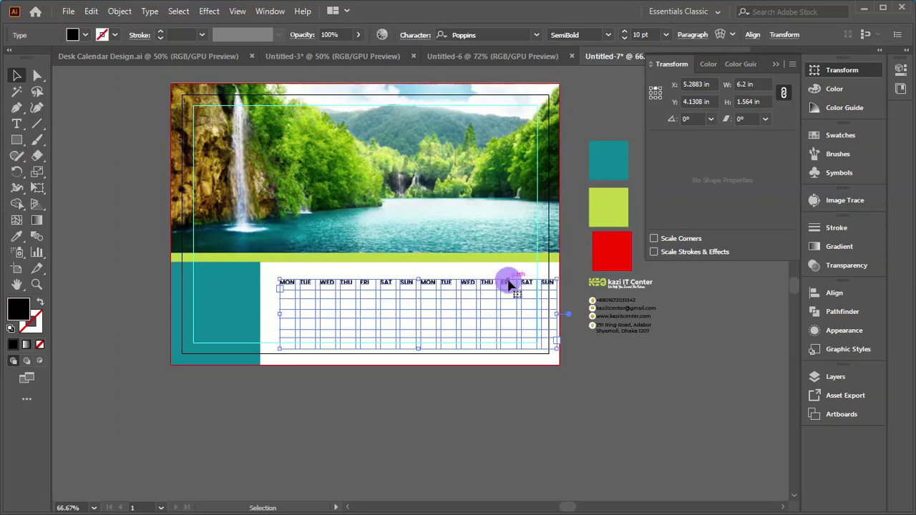
click(550, 285)
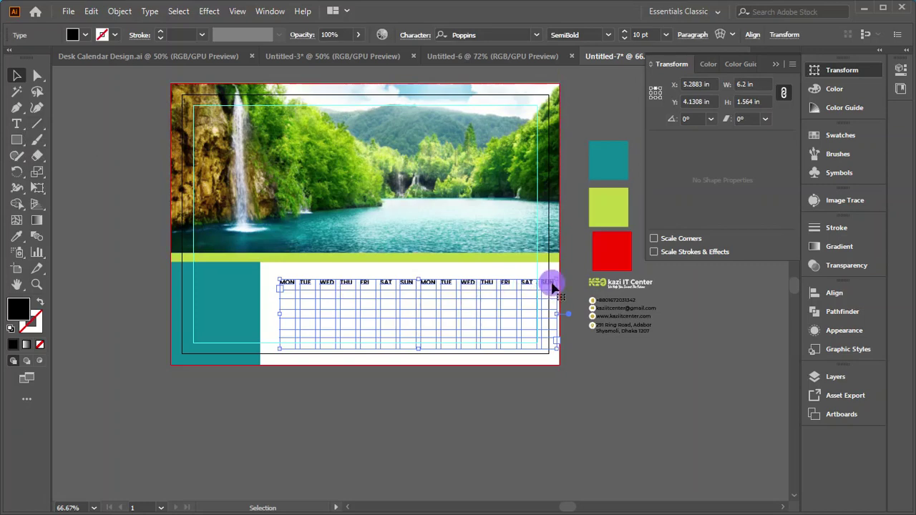
Step: Centre-align all the weekday names, from the first MON to the last SUN, within their columns
double_click(551, 286)
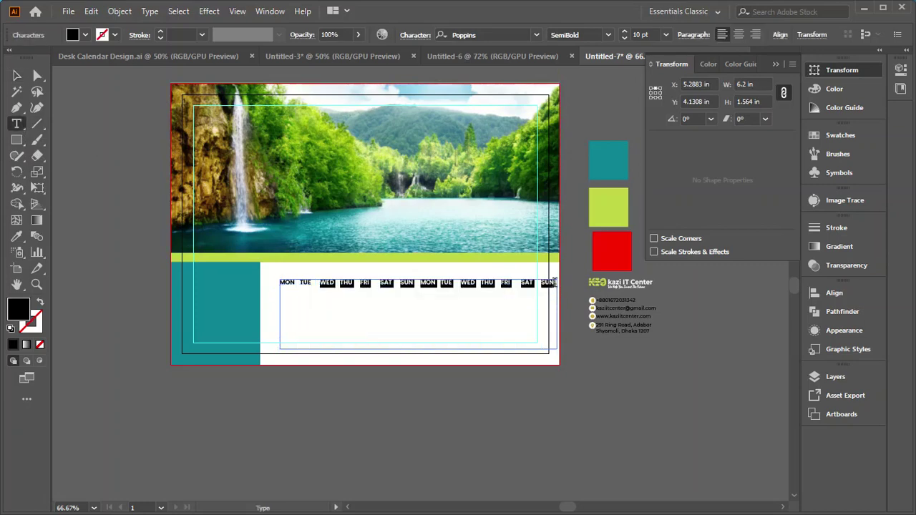
click(532, 284)
drag(532, 284, 279, 284)
click(738, 35)
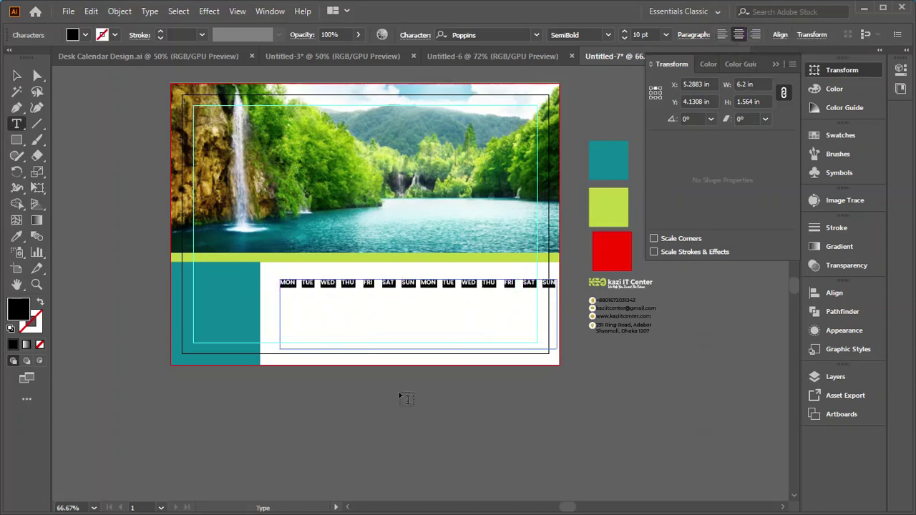
click(16, 75)
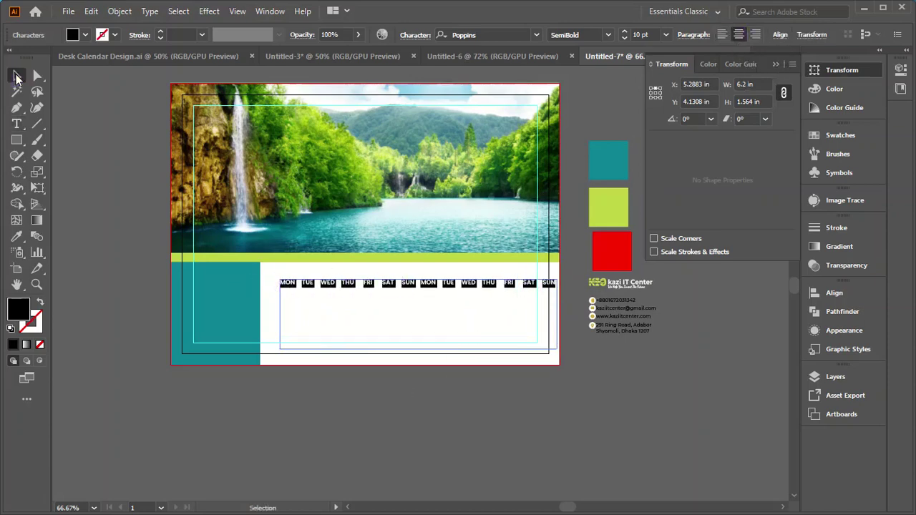
click(331, 404)
Step: Move the weekday grid up and left beside the teal panel, to about X 4.96 in, Y 3.90 in
click(405, 300)
click(405, 285)
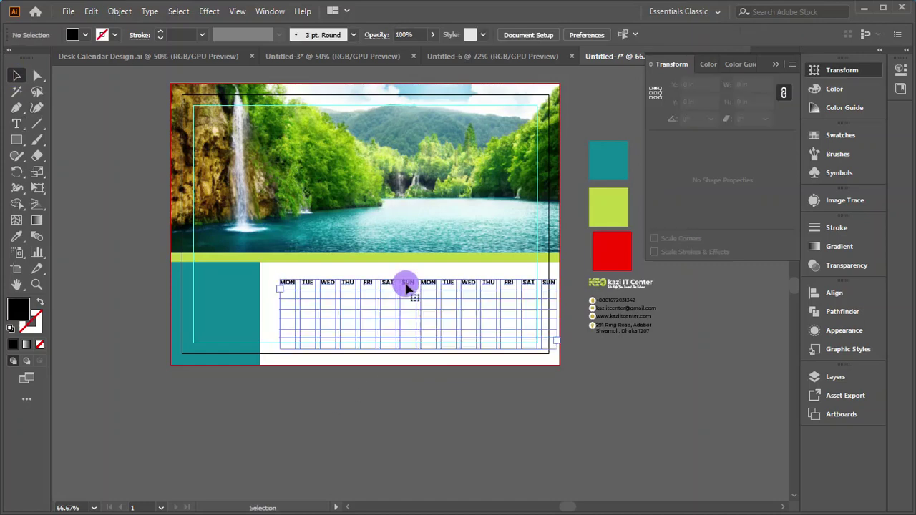
drag(406, 284, 395, 278)
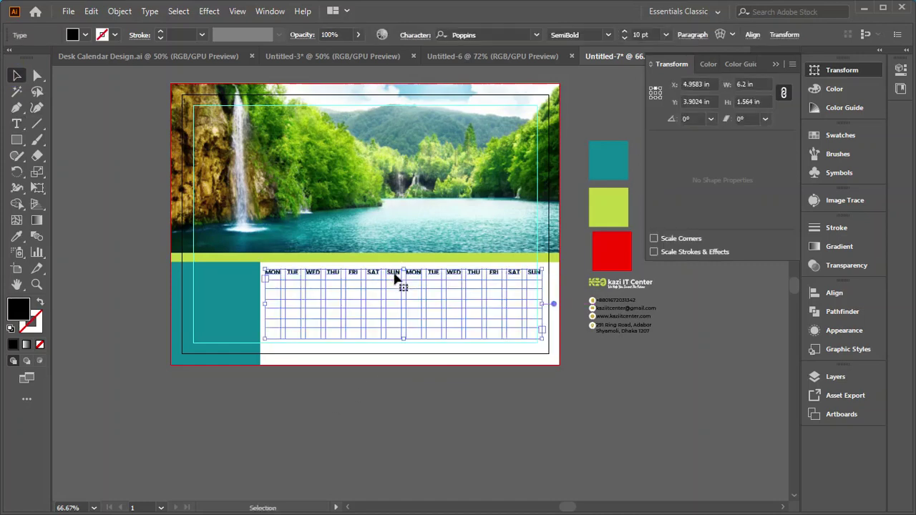
Step: Draw a rectangle about 6.2 by 0.32 in across the weekday row, matching the grid's width
click(16, 139)
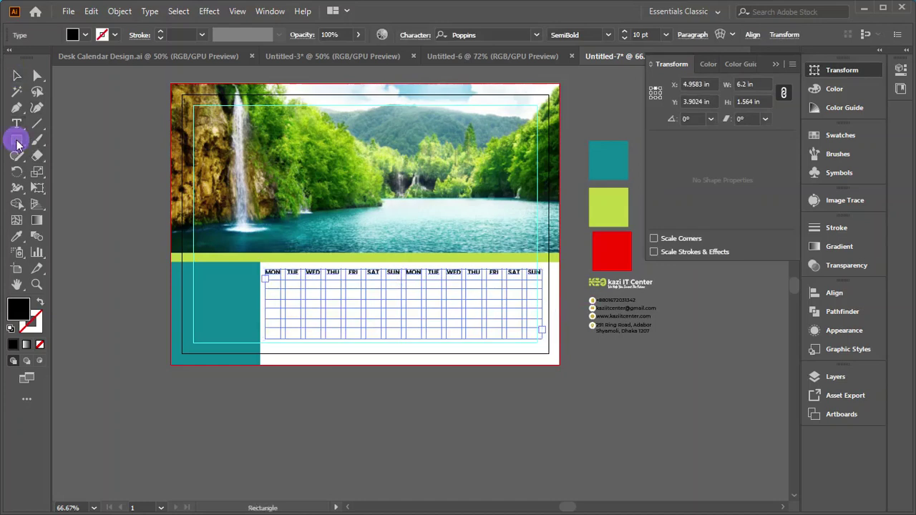
drag(263, 267, 541, 282)
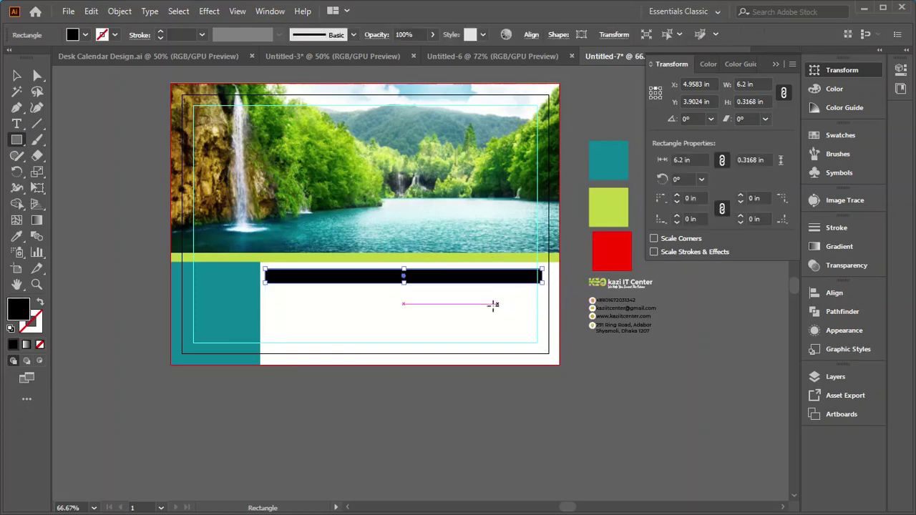
scroll(447, 308, up, 2)
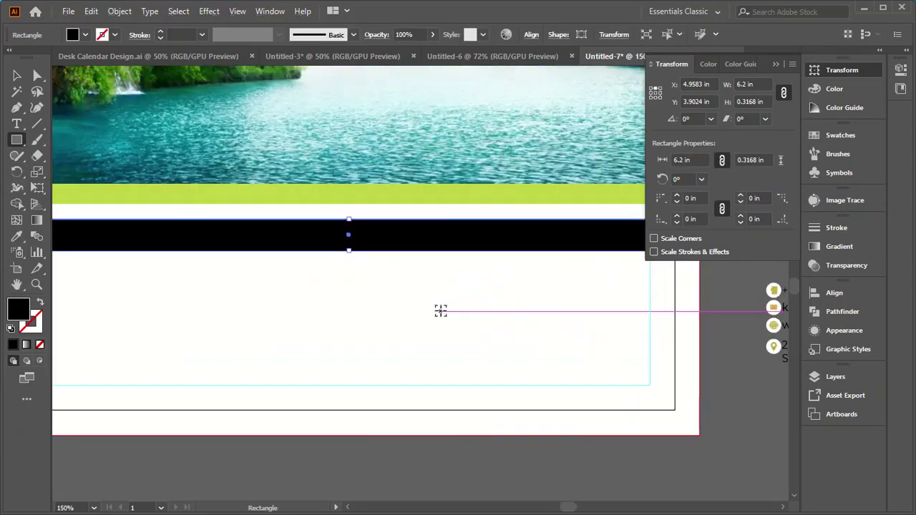
scroll(440, 310, down, 2)
scroll(291, 317, down, 1)
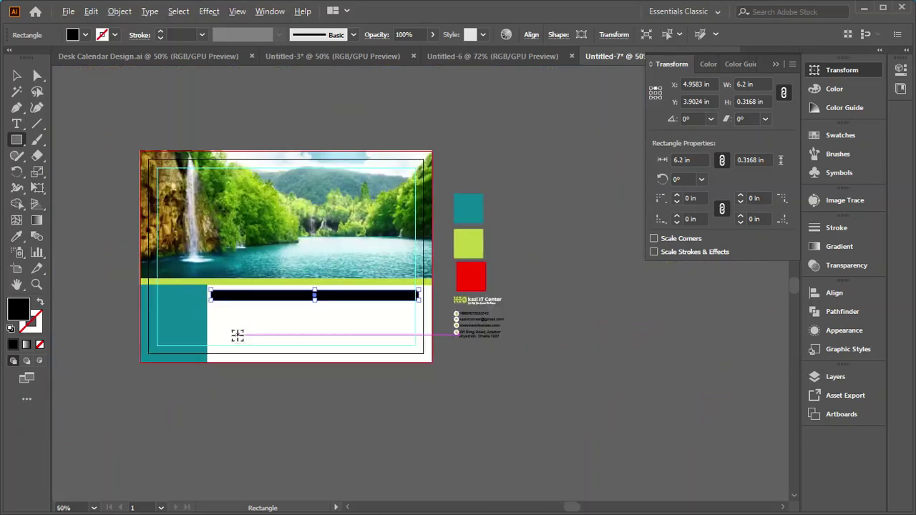
scroll(244, 331, up, 1)
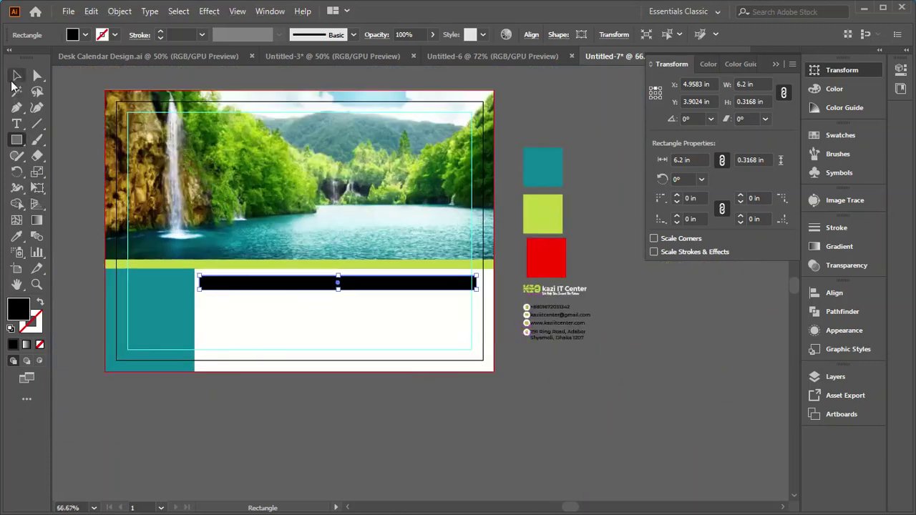
Step: Move the black bar against the teal panel's right edge, just below the lime strip, at X 4.85 in, about Y 3.78 in
click(16, 75)
click(223, 284)
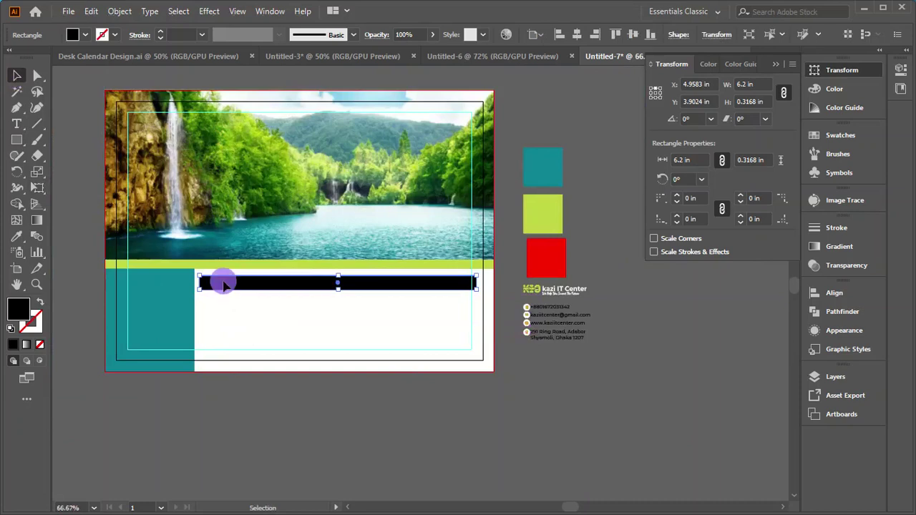
drag(223, 284, 218, 283)
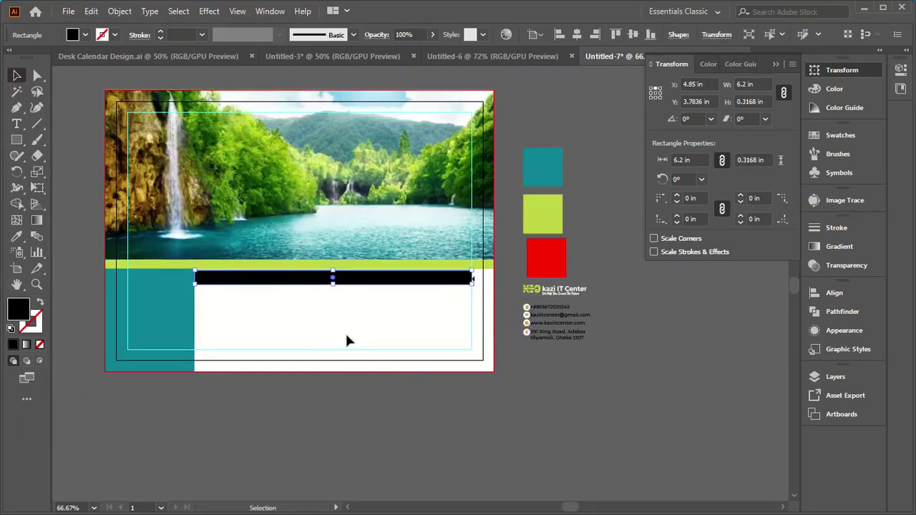
Step: Fill the bar with a gold colour sampled from the rocks in the waterfall photo using the Eyedropper
click(17, 236)
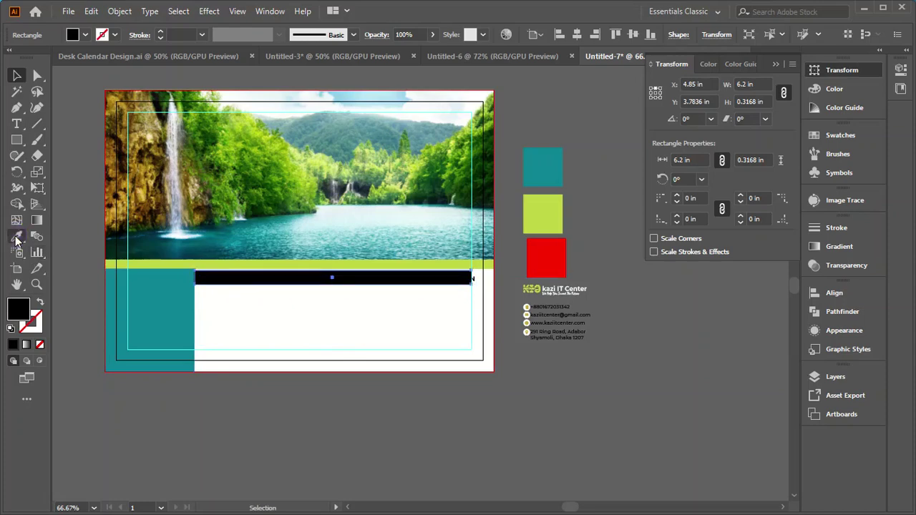
click(140, 192)
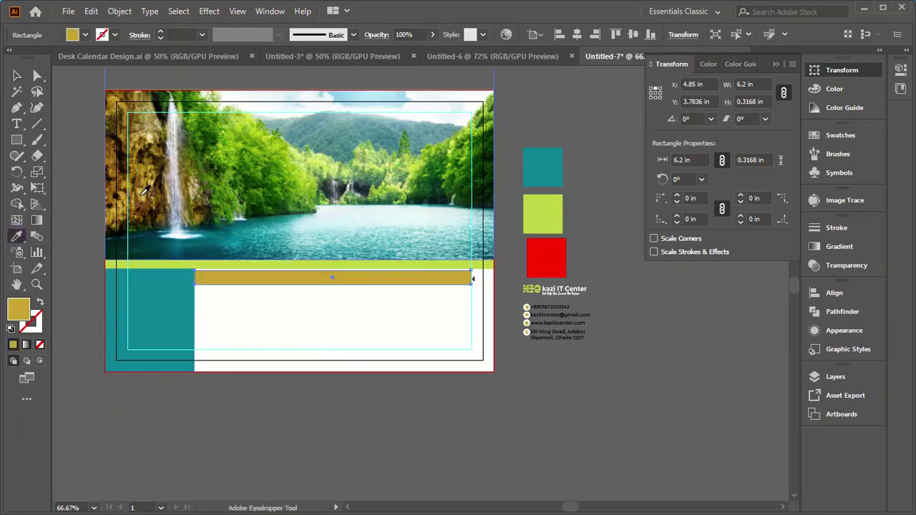
click(17, 75)
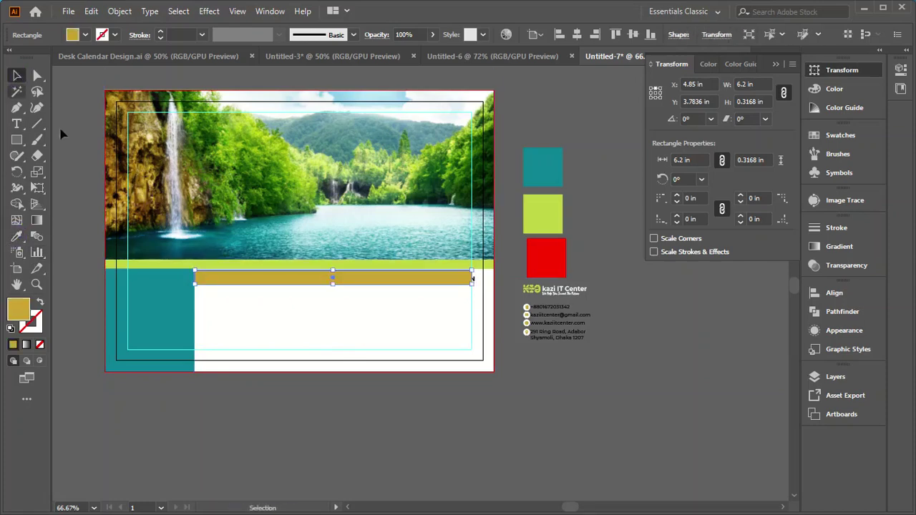
click(563, 391)
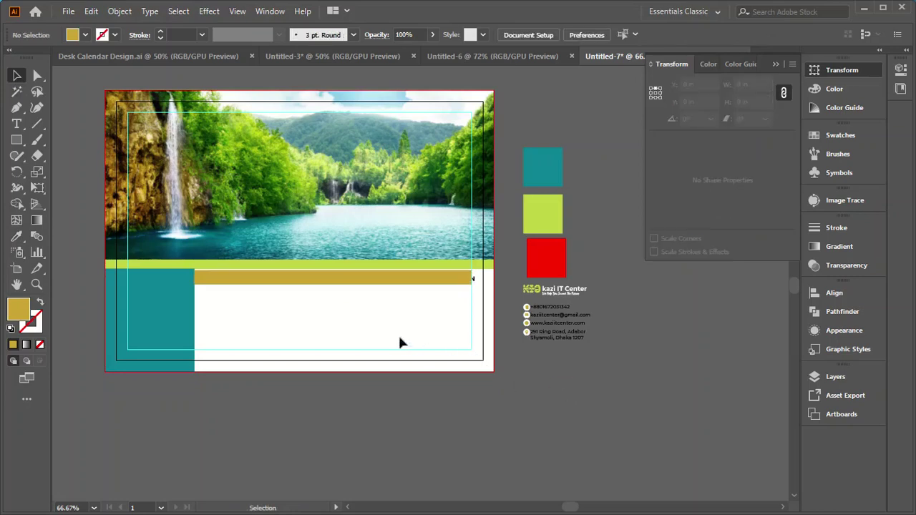
Step: Move the gold bar up to about Y 3.74 in so it sits flush against the lime strip
click(360, 278)
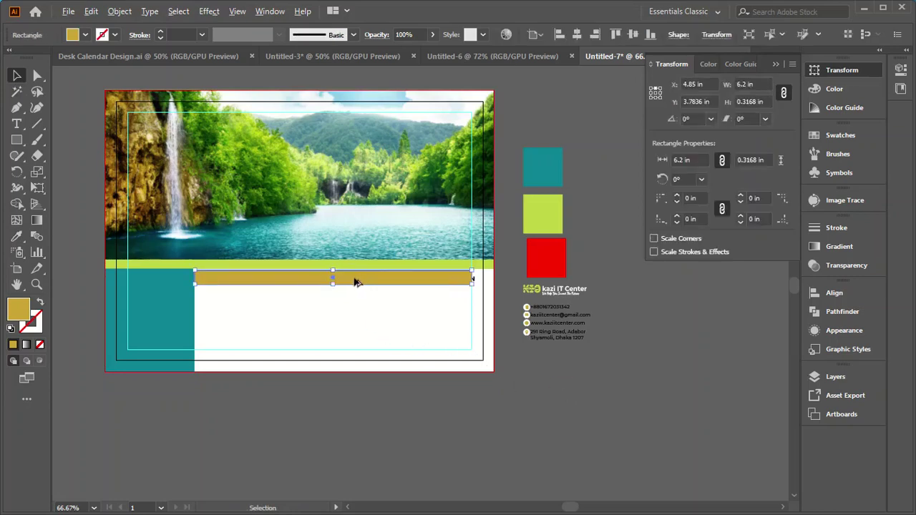
scroll(278, 289, up, 2)
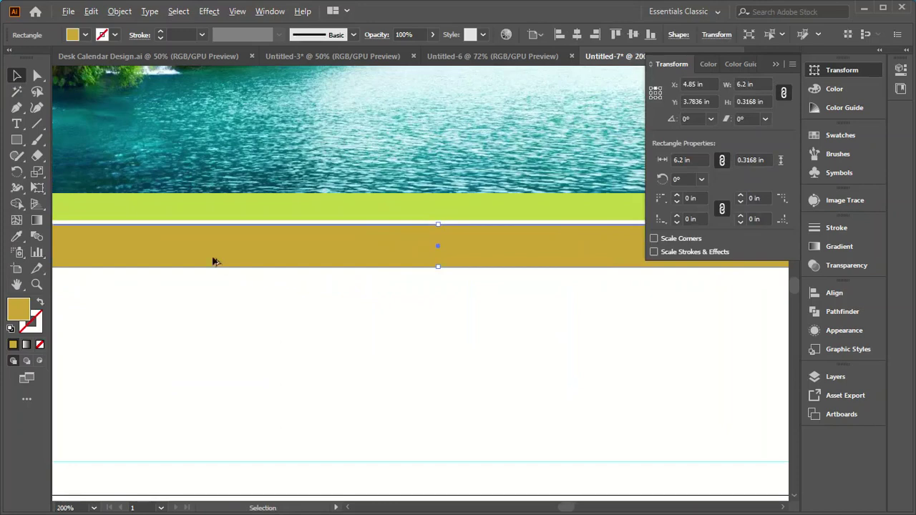
click(139, 260)
drag(138, 258, 140, 257)
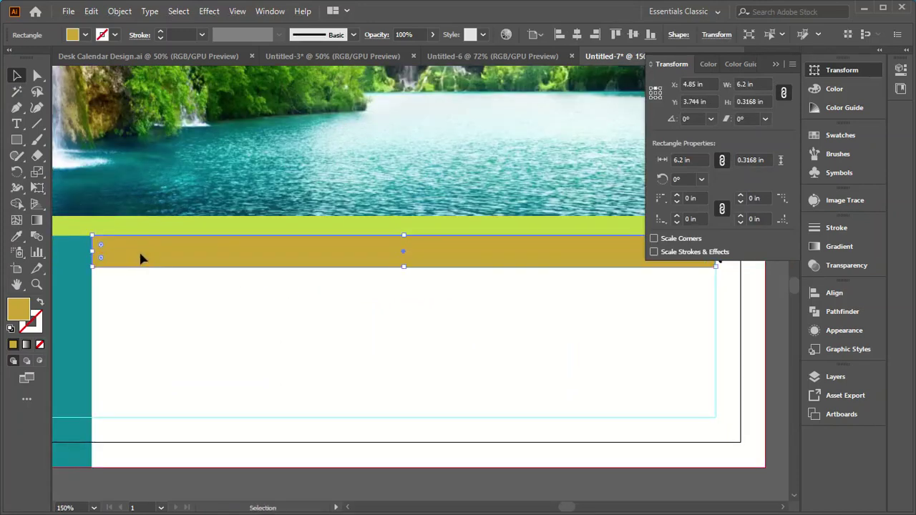
Step: Bring the weekday text grid to the front, above the gold bar
scroll(156, 318, down, 2)
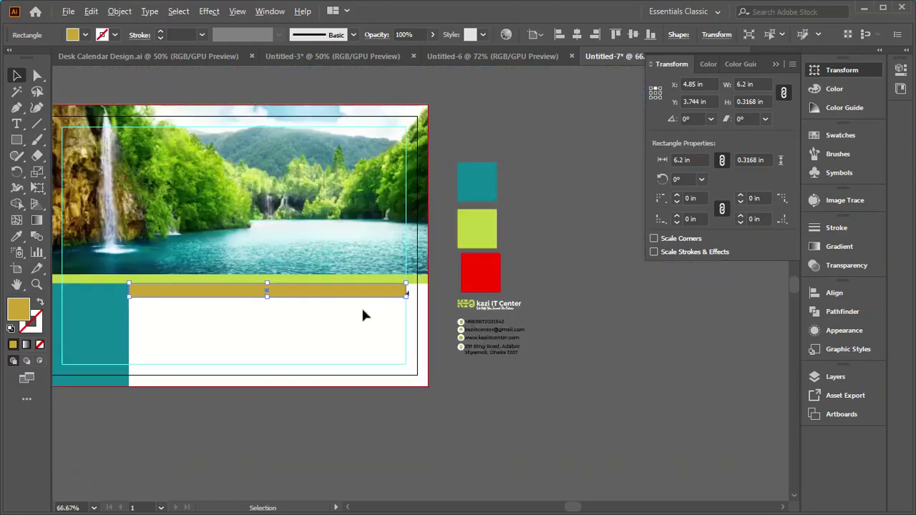
scroll(492, 281, up, 3)
scroll(467, 295, down, 1)
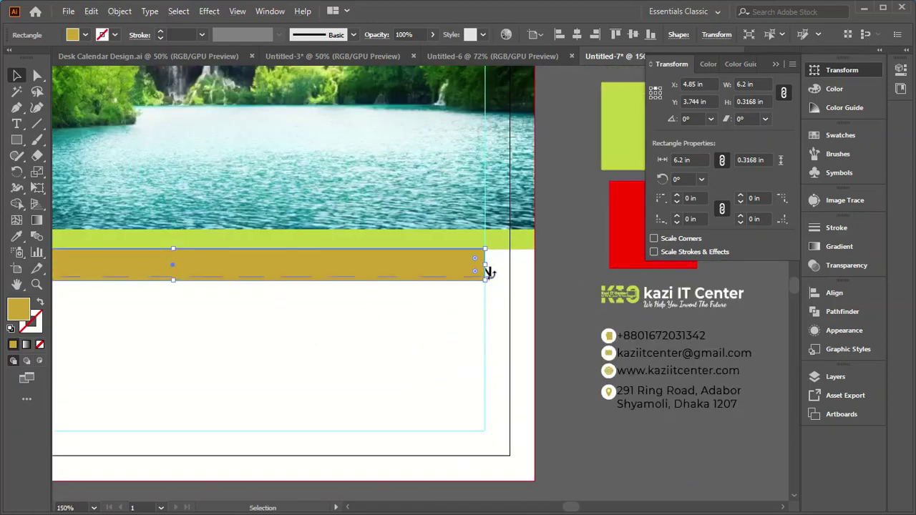
scroll(487, 272, up, 1)
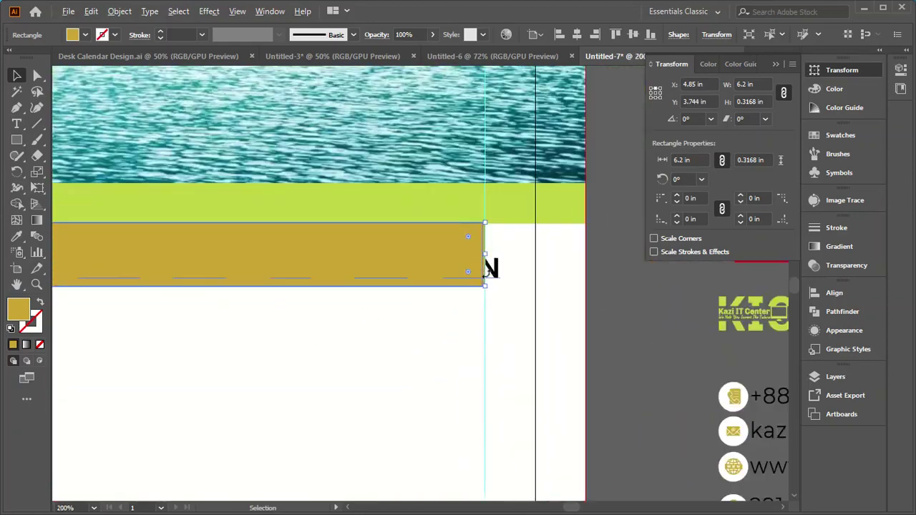
click(487, 261)
click(493, 268)
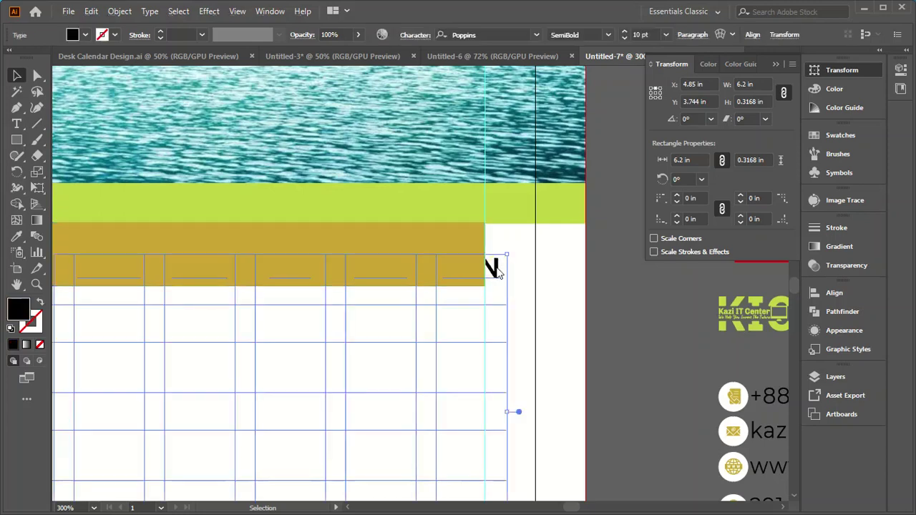
right_click(495, 269)
mouse_move(548, 418)
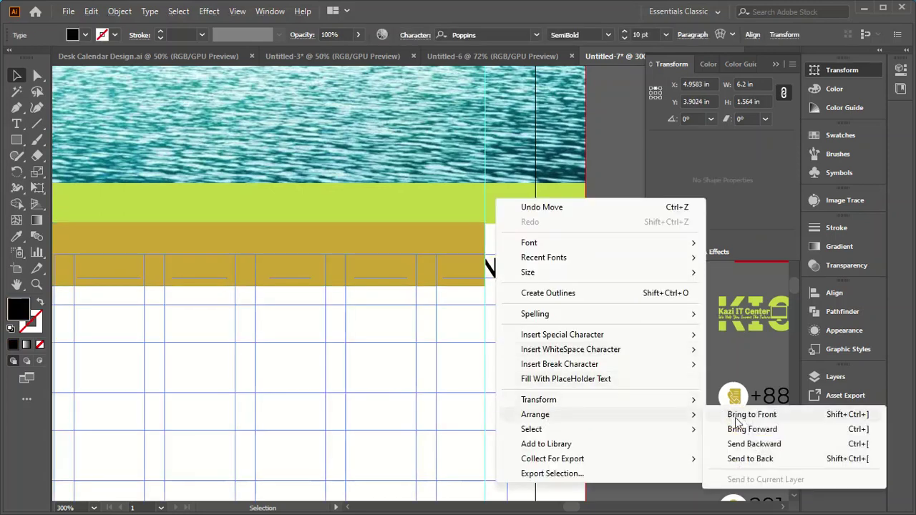
click(748, 415)
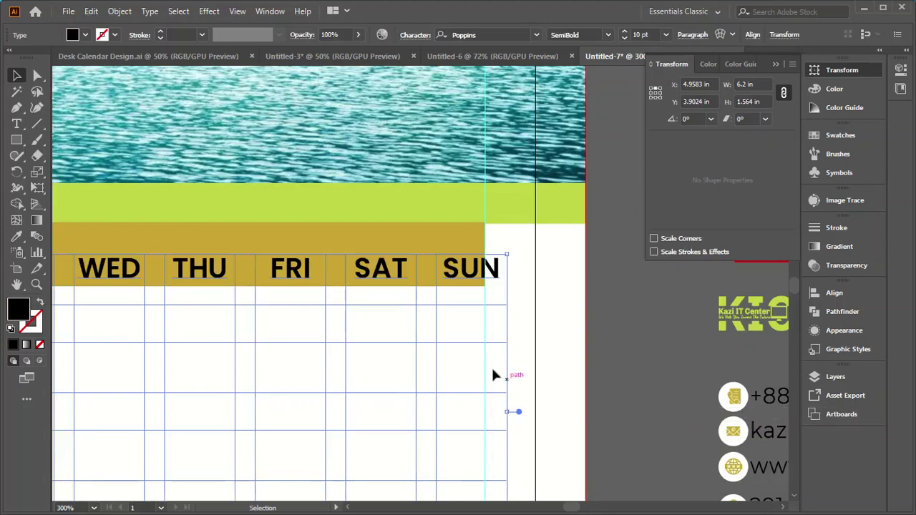
Step: Move the weekday grid to X 4.85 in and about Y 3.86 in, lining it up with the gold bar's sides
alt+scroll(525, 358, down, 2)
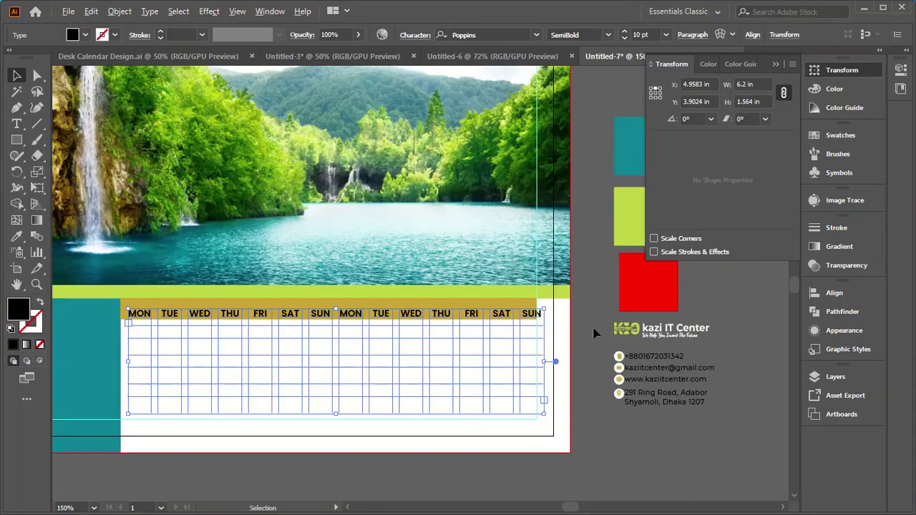
alt+scroll(448, 360, down, 2)
alt+scroll(365, 368, up, 1)
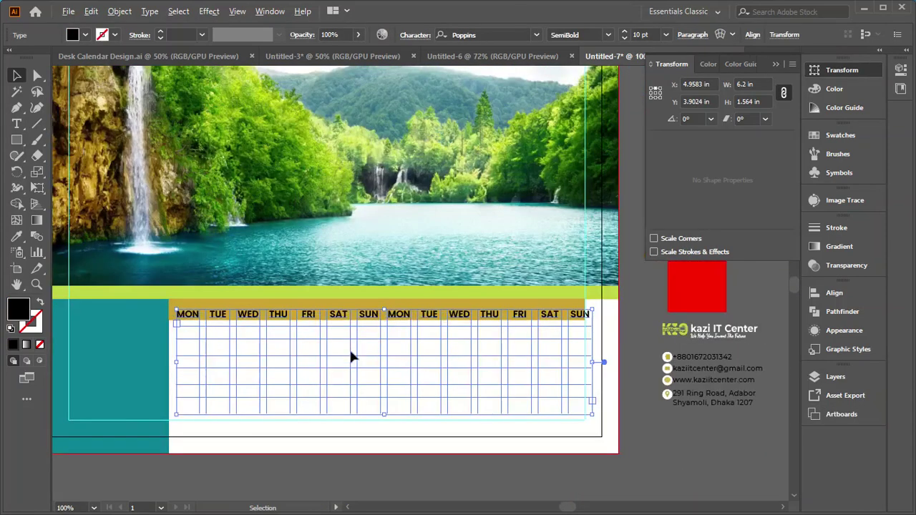
drag(347, 311, 343, 313)
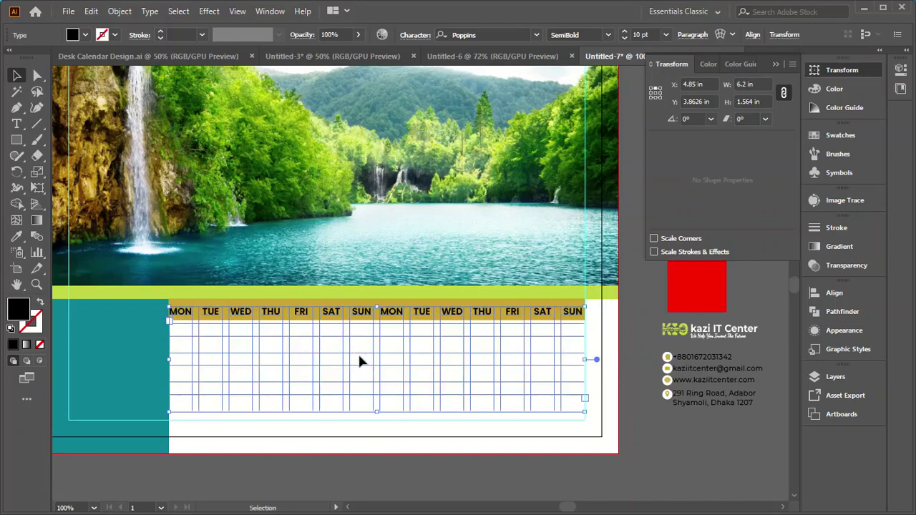
scroll(216, 344, up, 2)
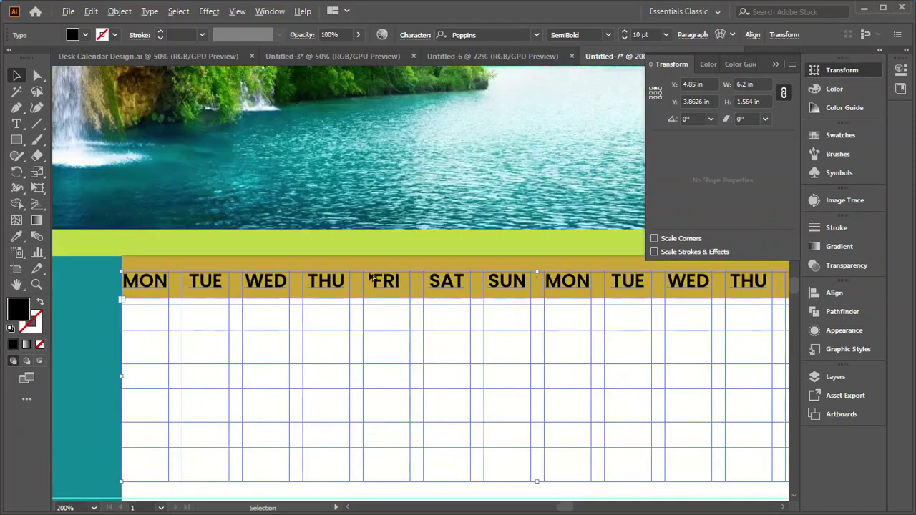
Step: Nudge the weekday text grid up to about Y 3.85 in so the weekday names sit better within the gold bar
mouse_move(472, 281)
mouse_down()
mouse_move(469, 268)
mouse_move(470, 277)
mouse_up()
click(472, 273)
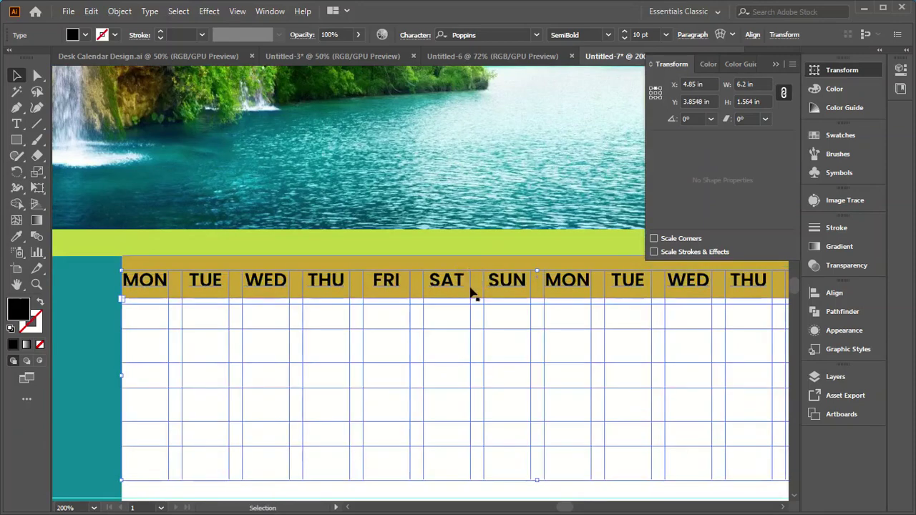
scroll(414, 308, down, 1)
scroll(413, 308, down, 3)
scroll(550, 321, up, 5)
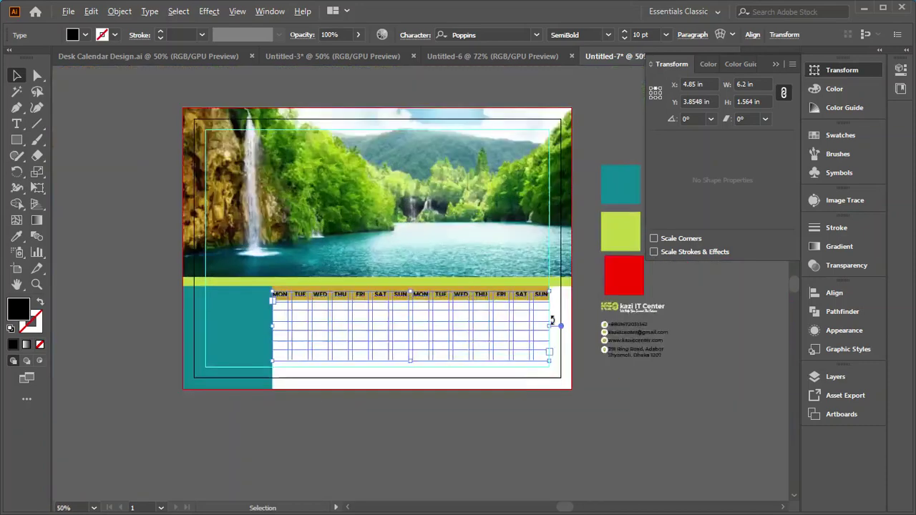
scroll(570, 288, down, 5)
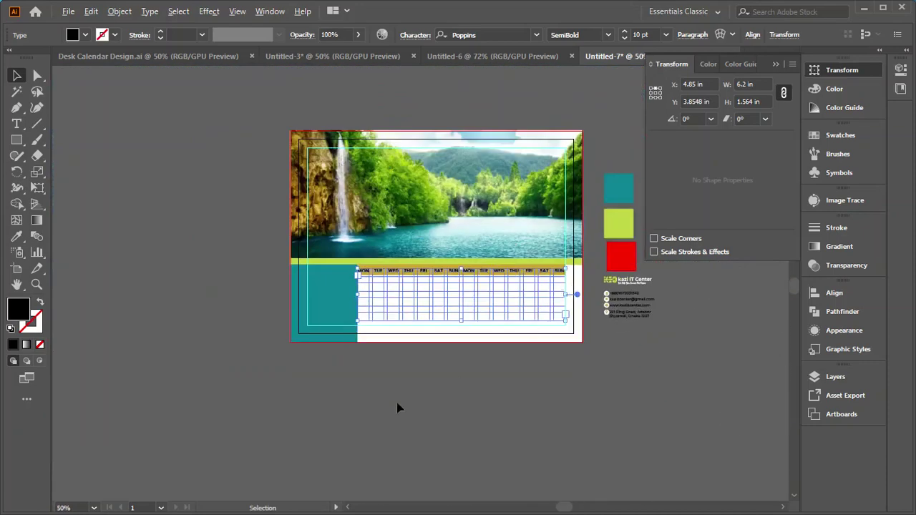
scroll(515, 308, up, 1)
scroll(577, 277, up, 2)
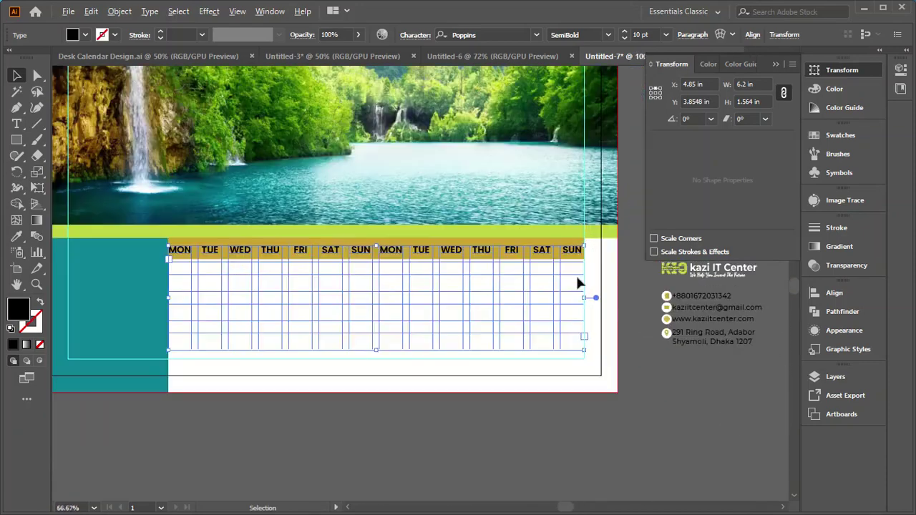
click(583, 241)
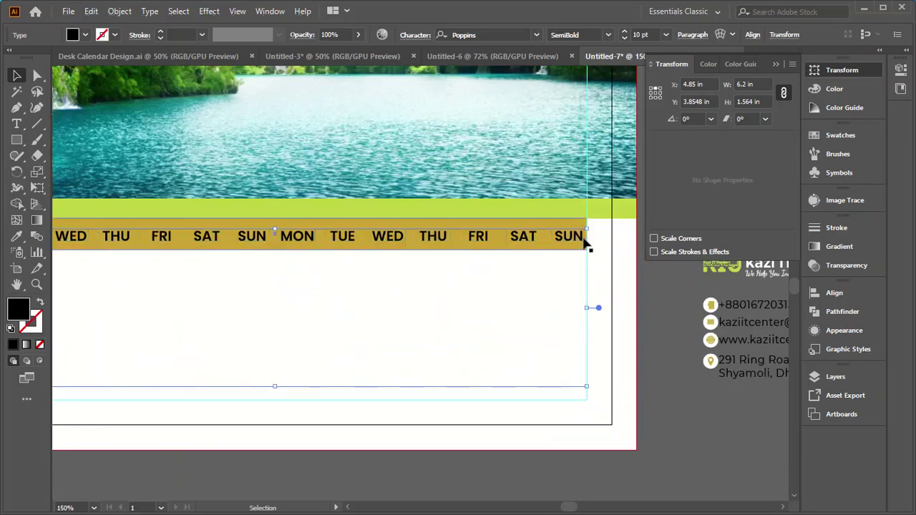
Step: Fill the first date row with 1 to 8, starting under the first SUN and ending under the last SUN
key(t)
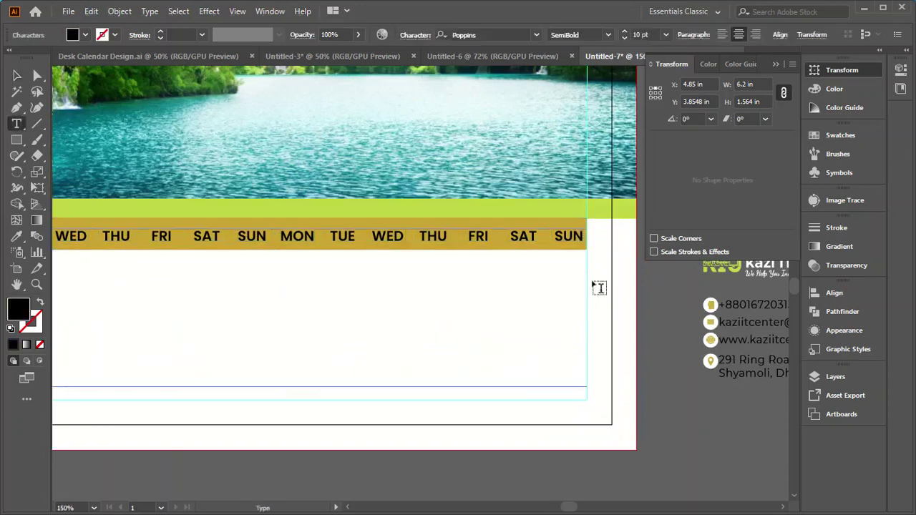
click(608, 331)
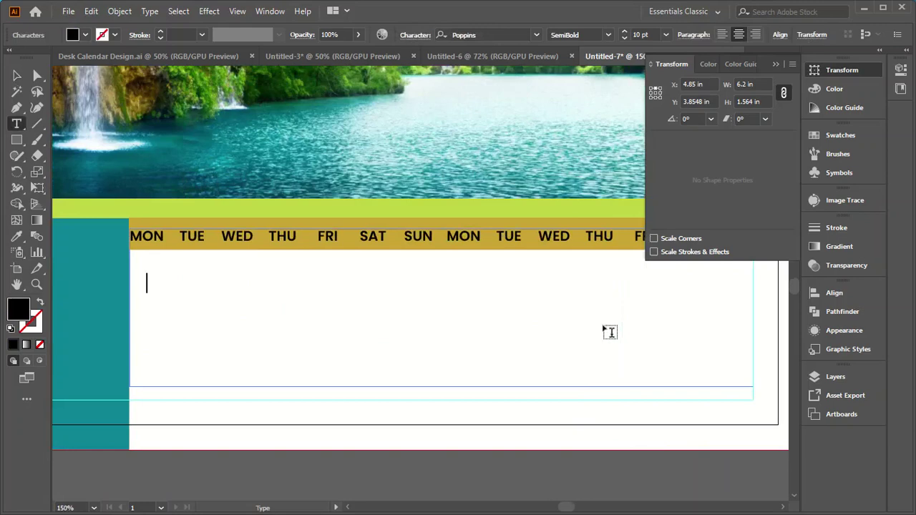
key(Tab)
key(Tab)
key(Tab)
key(Tab)
key(Tab)
text(1)
key(Tab)
text(1)
key(BackSpace)
text(2)
key(Tab)
text(3)
key(Tab)
text(4)
key(Tab)
text(5)
key(Tab)
text(6)
key(Tab)
text(7)
key(Tab)
text(8)
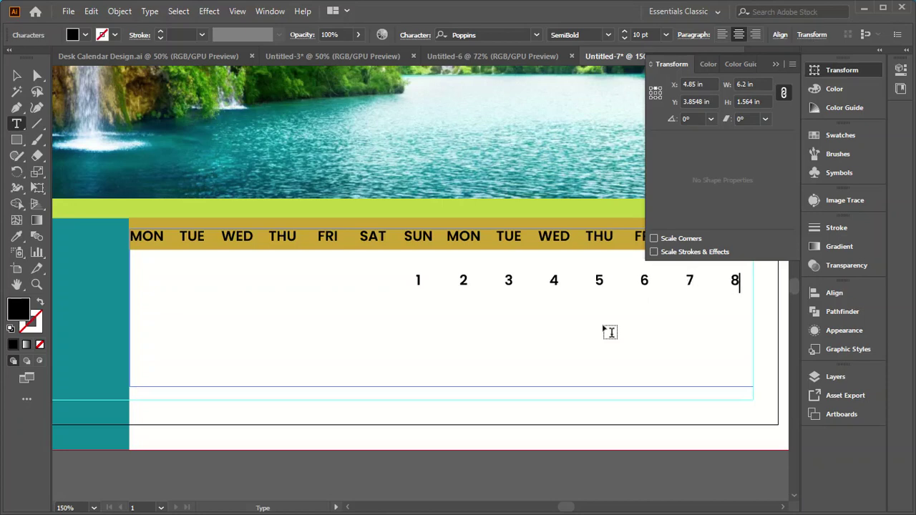
Step: Fill the second date row with 9 to 22, one date per weekday column starting under the first MON
key(Return)
text(9 10)
key(Tab)
text(11)
key(Tab)
text(12)
key(Tab)
text(13)
key(Tab)
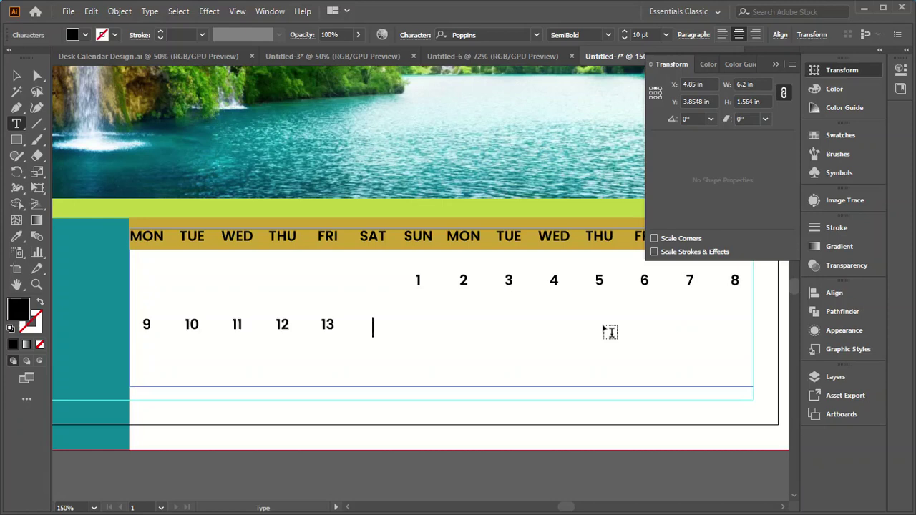
text(14)
key(Tab)
text(15)
key(Tab)
text(16)
key(Tab)
text(17)
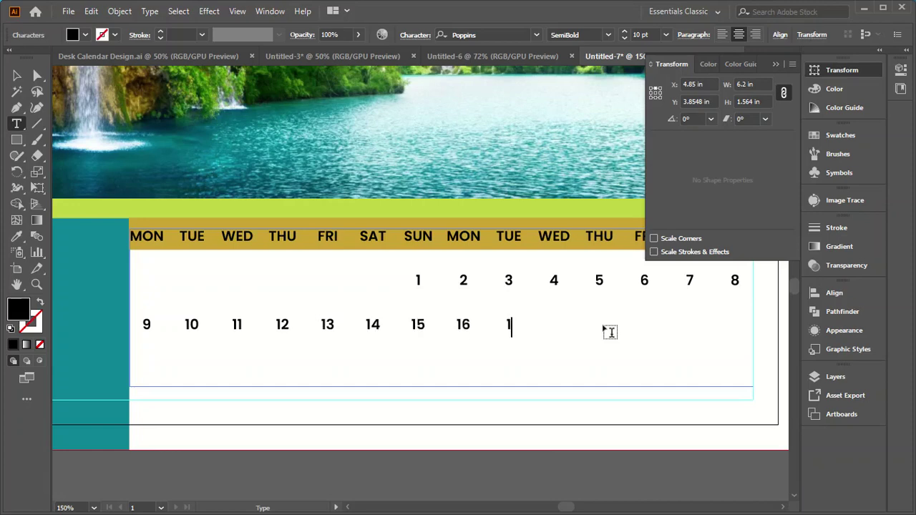
key(Tab)
text(1)
text(8)
key(Tab)
text(1)
text(9)
key(Tab)
text(20)
key(Tab)
text(2)
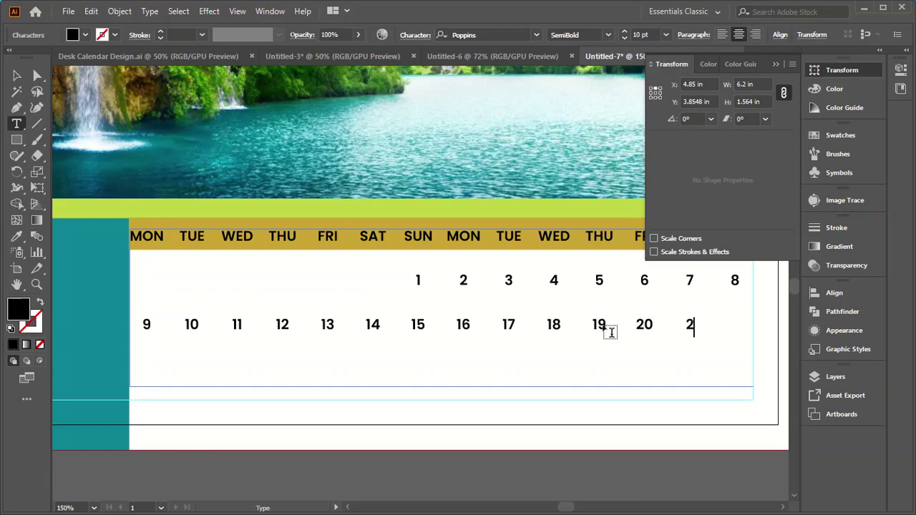
text(1)
key(Tab)
text(22)
Step: Fill the third date row with 23 to 31, followed by the next month's 1 to 5
key(Return)
text(23)
key(Tab)
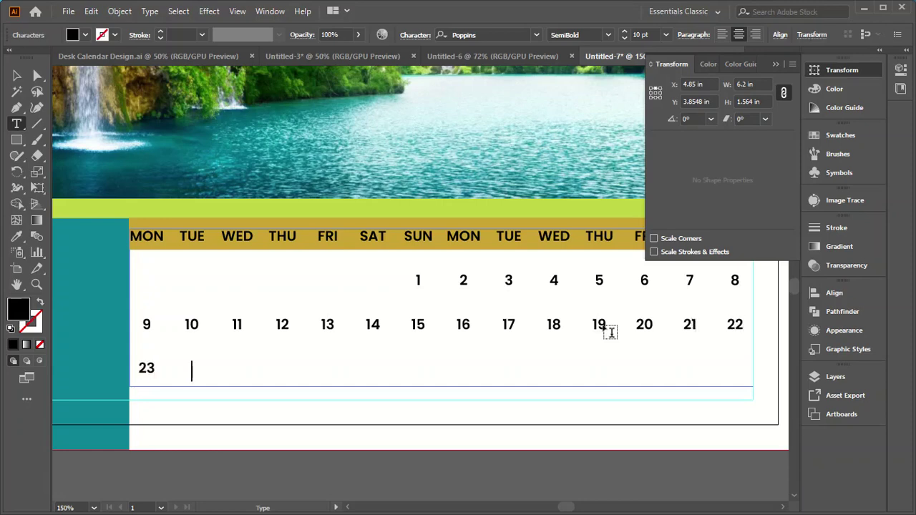
text(24)
key(Tab)
text(25)
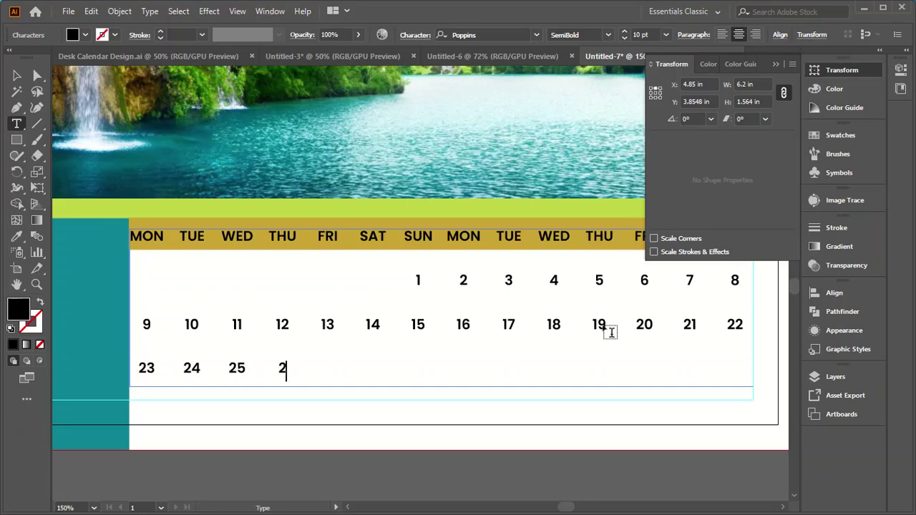
text(6 27)
key(Tab)
text(28)
key(Tab)
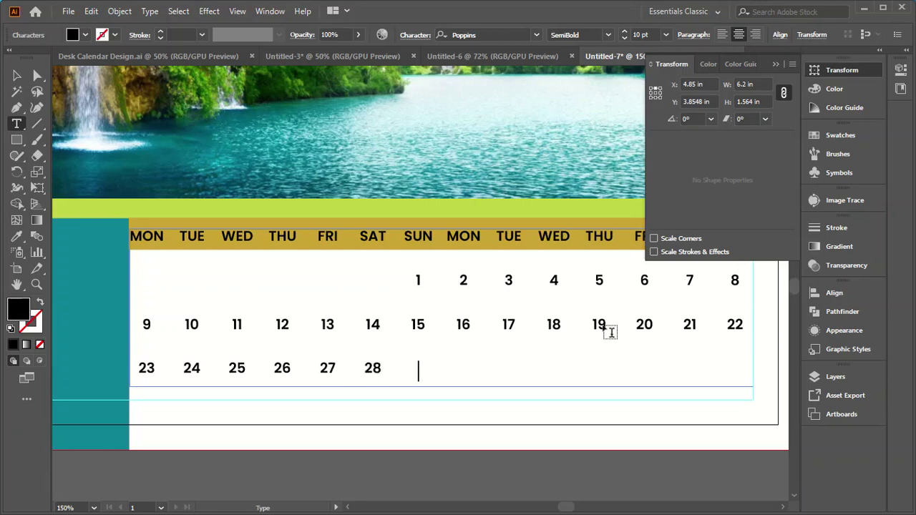
text(29)
key(Tab)
text(30)
key(Tab)
text(31)
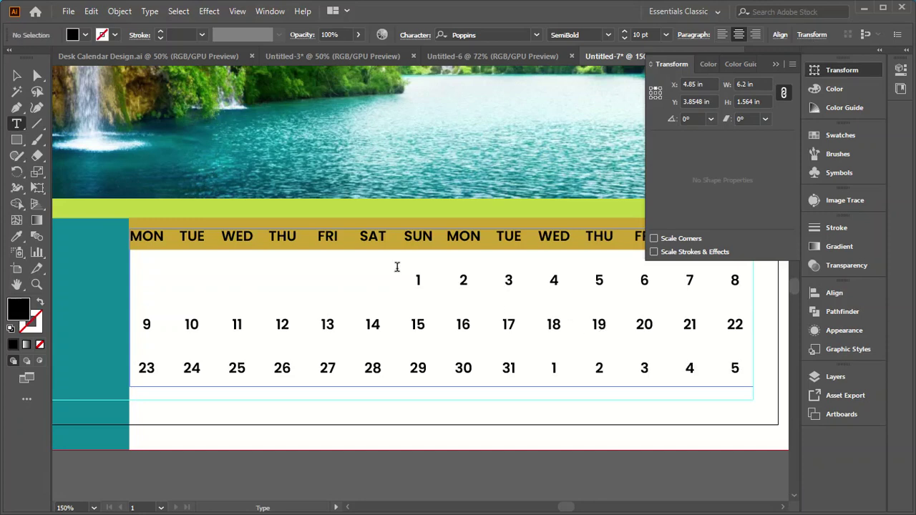
Step: Fill the blank cells before 1 in the first date row with 6 to 11 and set those dates to 20% opacity
double_click(416, 280)
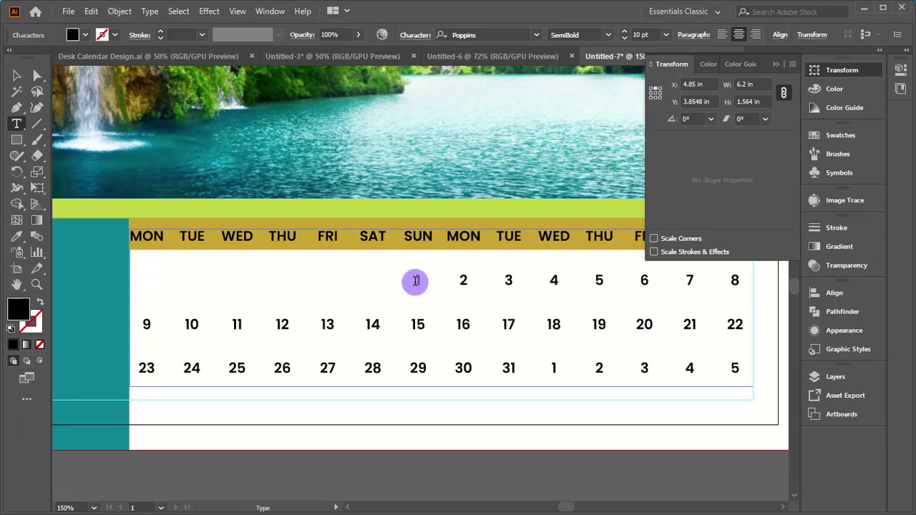
click(417, 280)
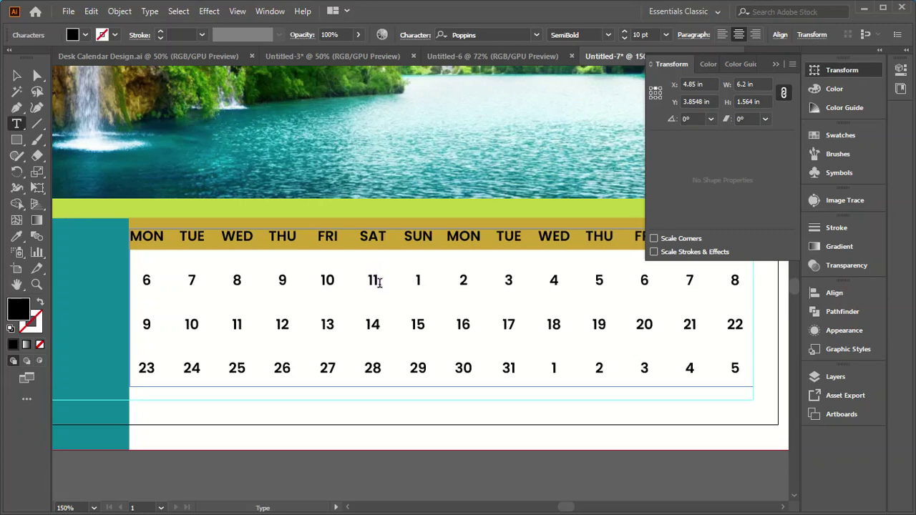
drag(379, 283, 112, 280)
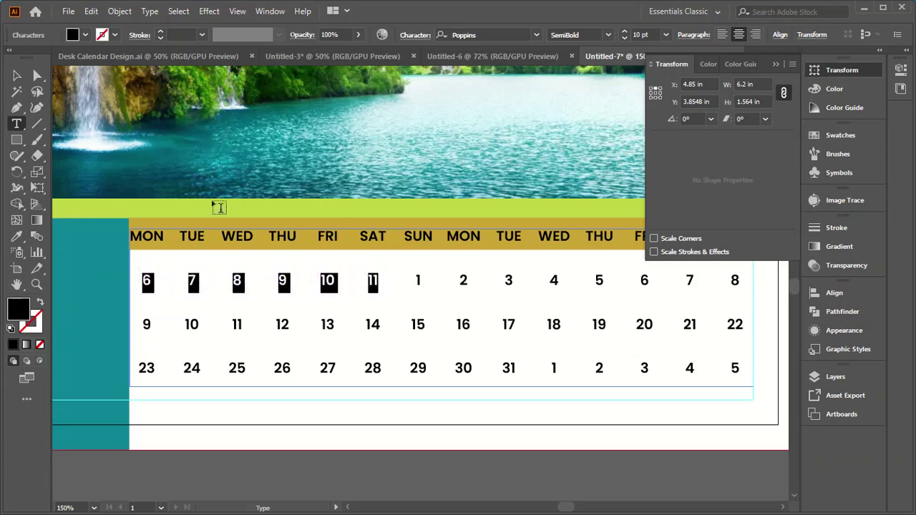
click(329, 35)
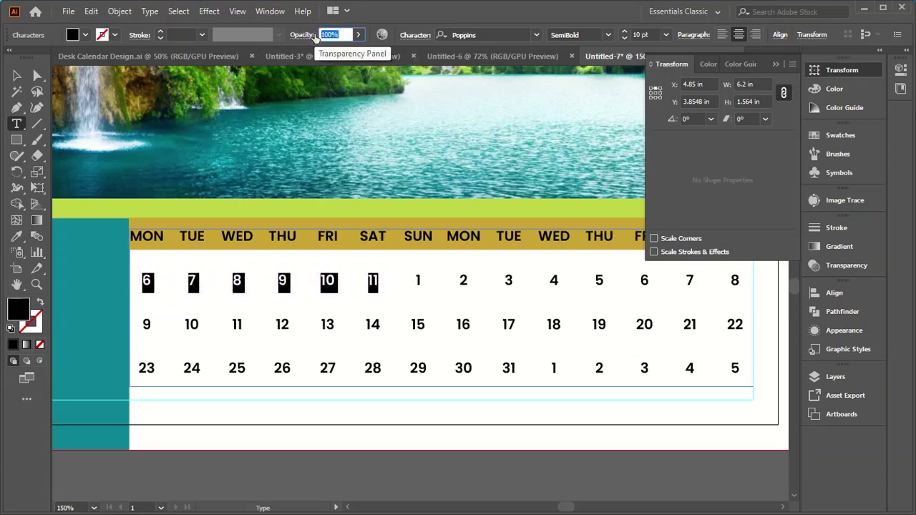
text(20)
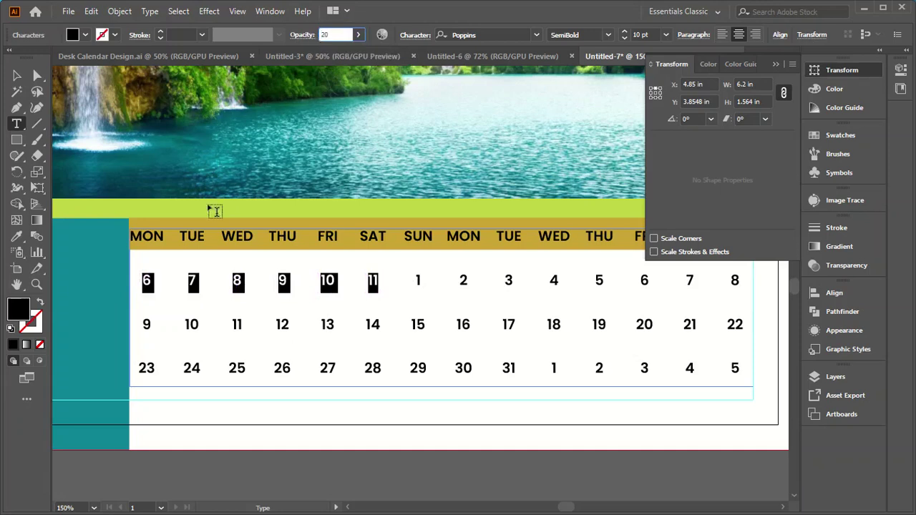
click(17, 75)
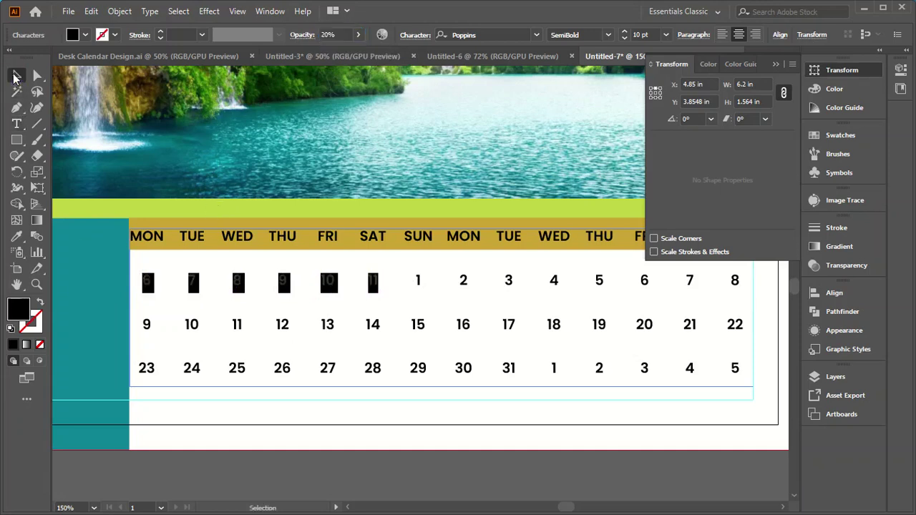
Step: Fade the next month's dates 1 to 5 at the end of the third row to 20% opacity
click(743, 367)
click(741, 368)
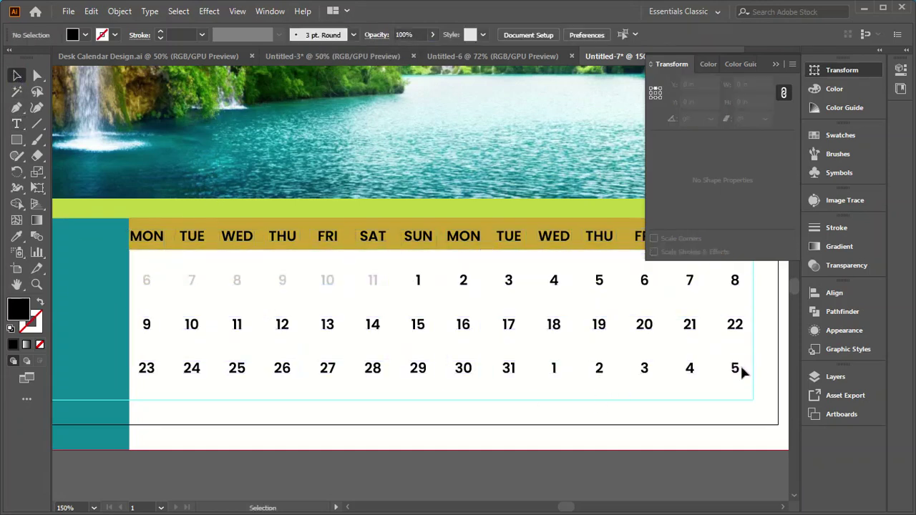
click(650, 370)
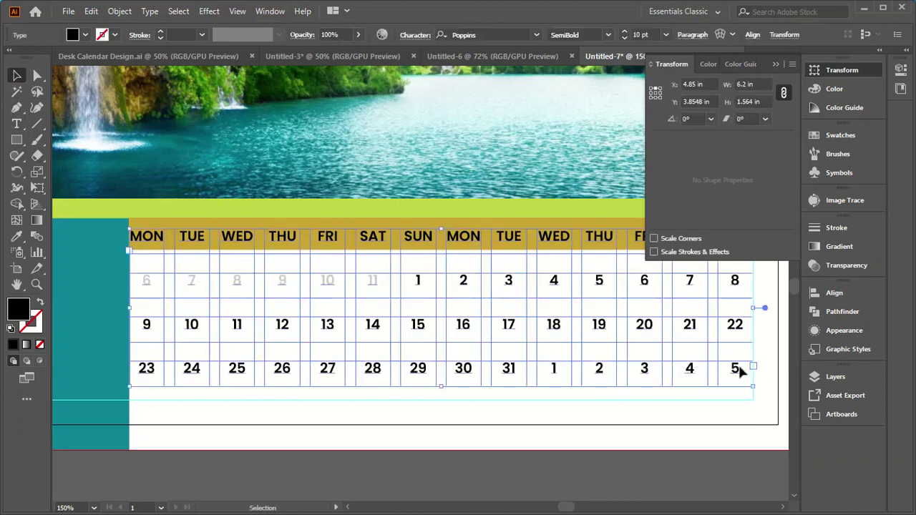
double_click(741, 368)
drag(744, 368, 544, 369)
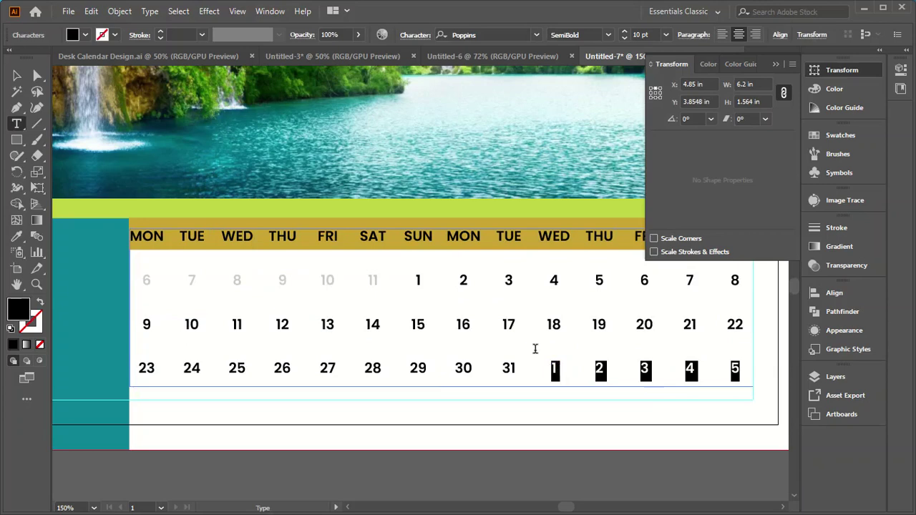
click(327, 35)
text(20)
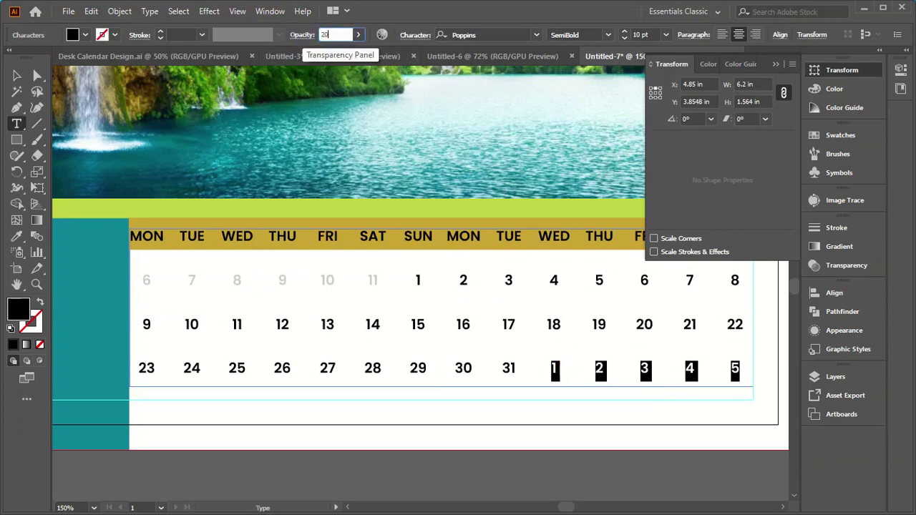
click(15, 76)
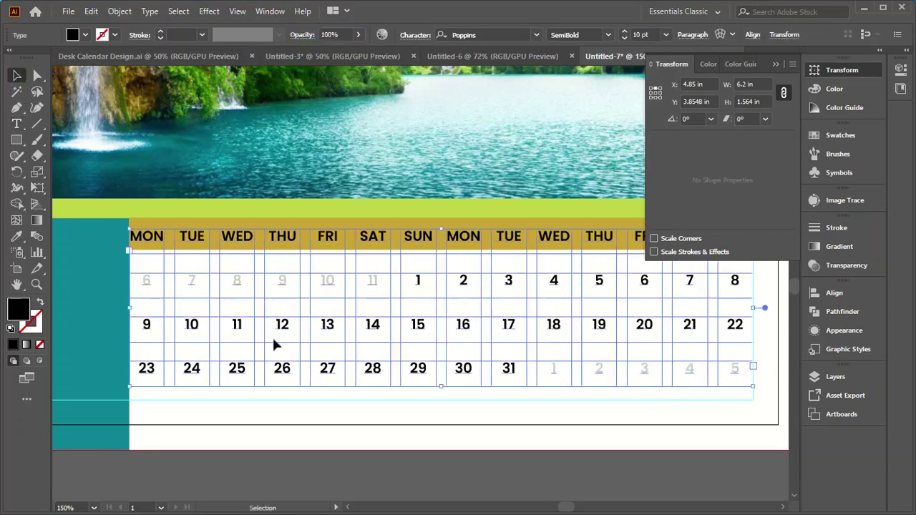
click(290, 465)
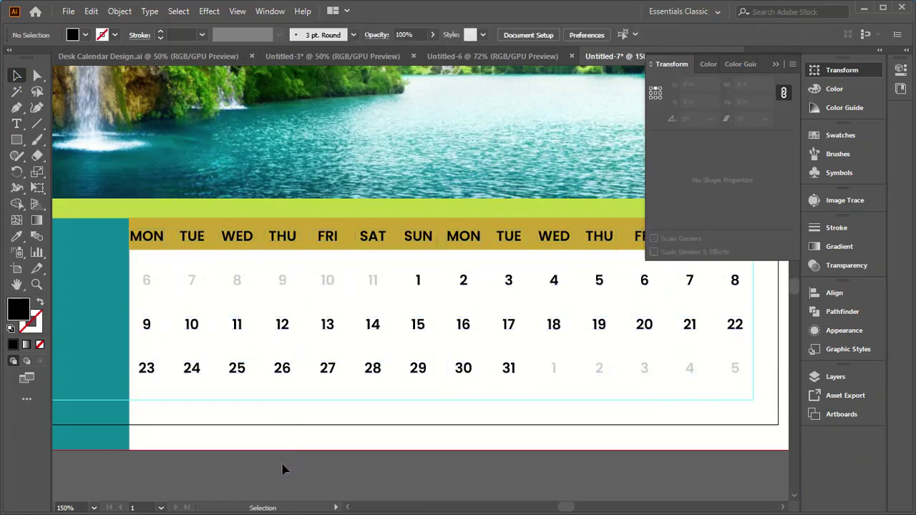
Step: Colour the first FRI and SAT headings red by sampling the red swatch square with the Eyedropper
scroll(337, 331, down, 2)
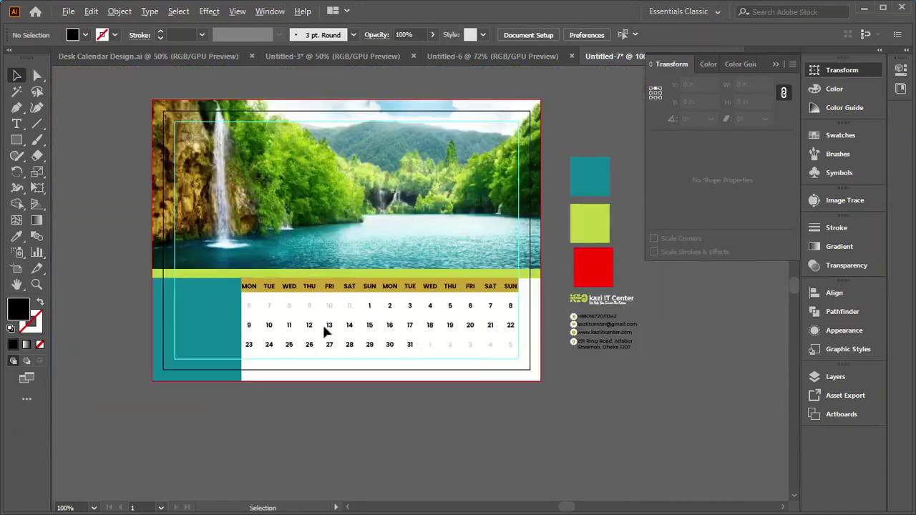
scroll(340, 304, up, 1)
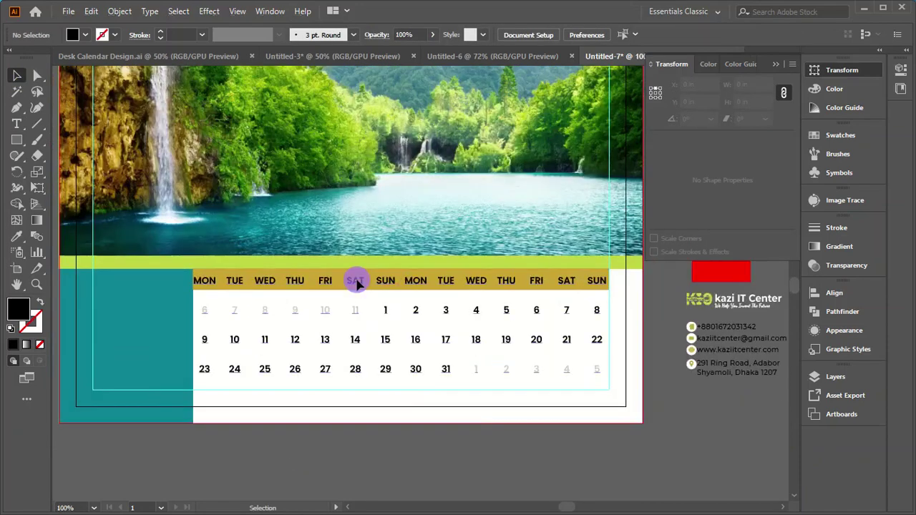
click(361, 284)
double_click(362, 282)
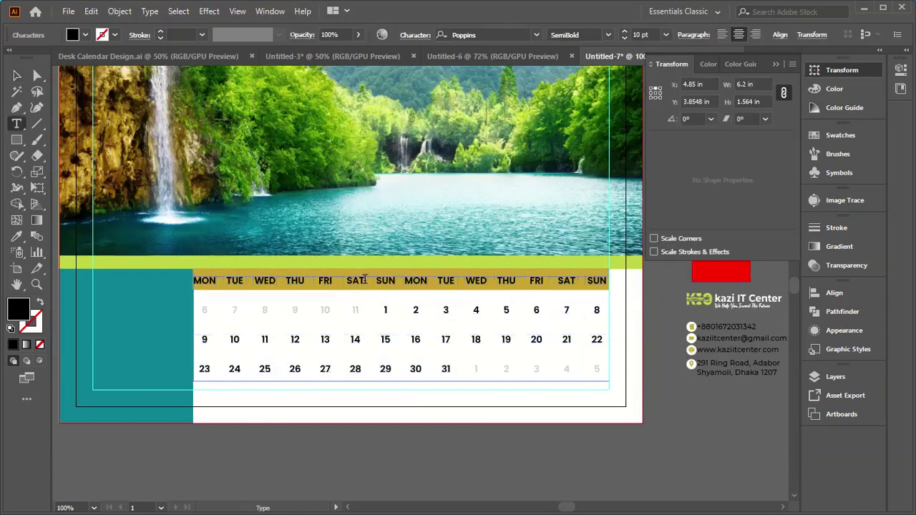
drag(361, 282, 314, 279)
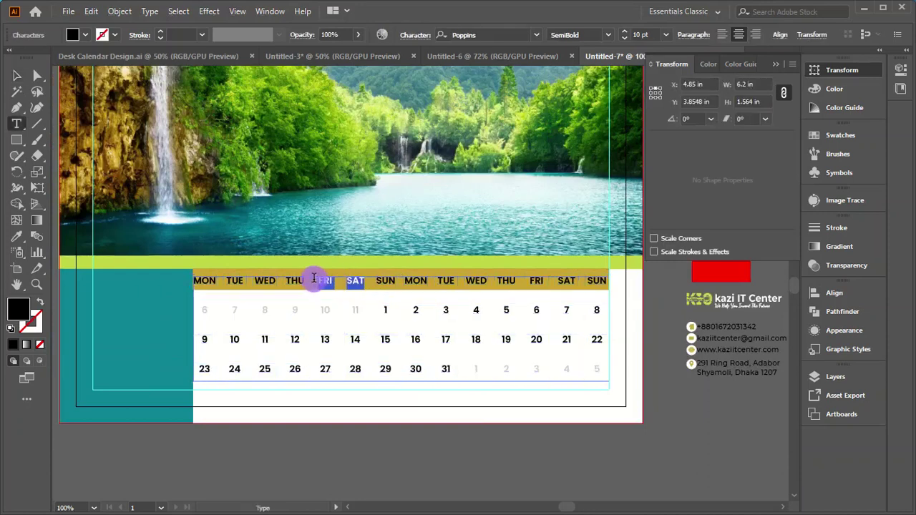
click(16, 236)
click(694, 266)
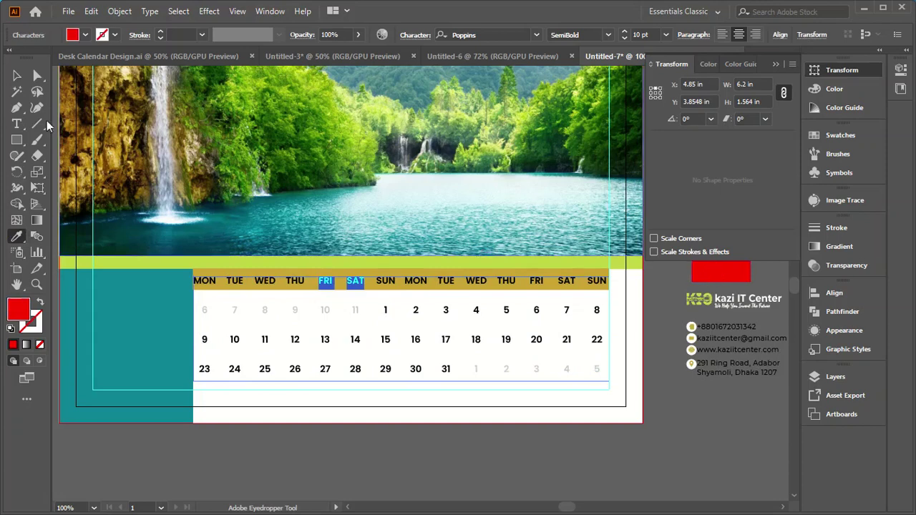
click(16, 75)
Step: Colour the dates 13 and 14 in the second row red by sampling the red swatch square with the Eyedropper
double_click(360, 341)
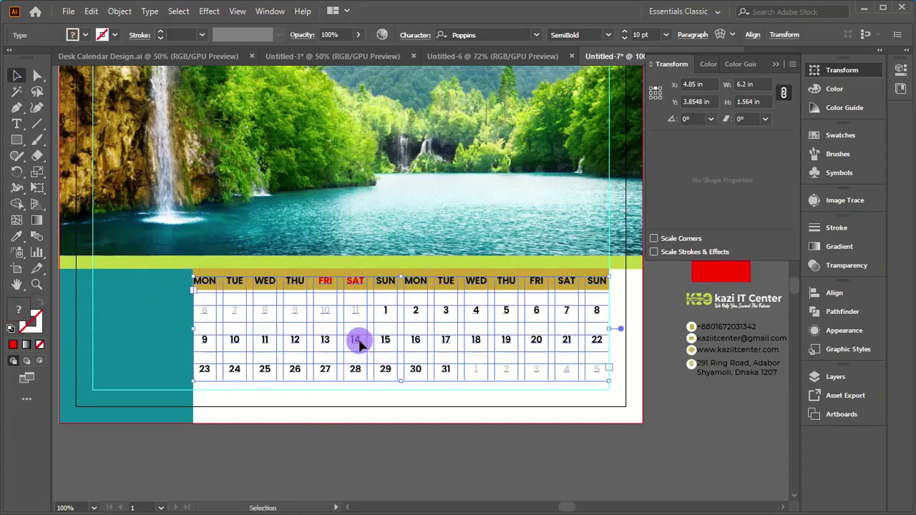
shift+click(325, 340)
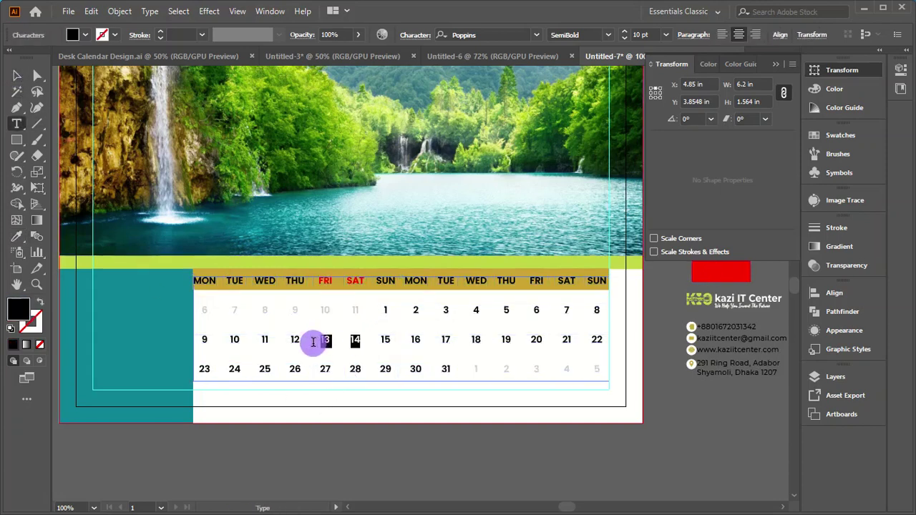
click(20, 235)
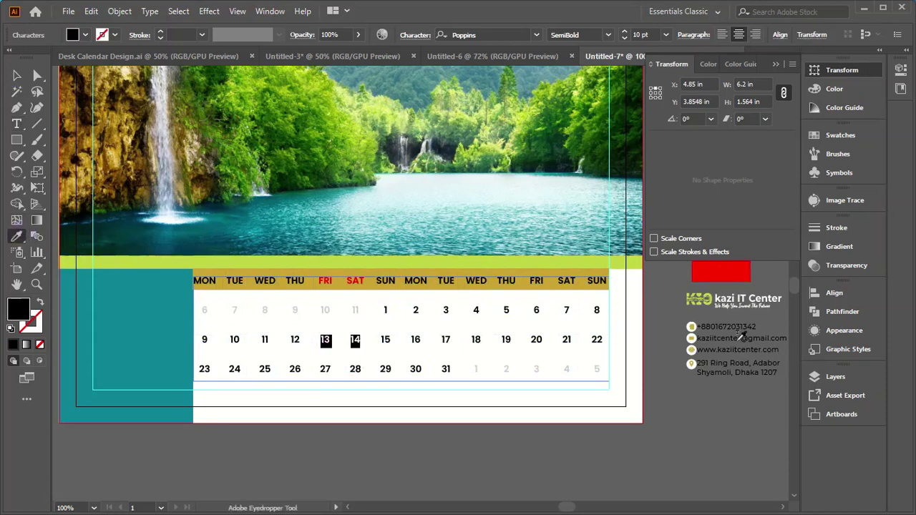
click(720, 270)
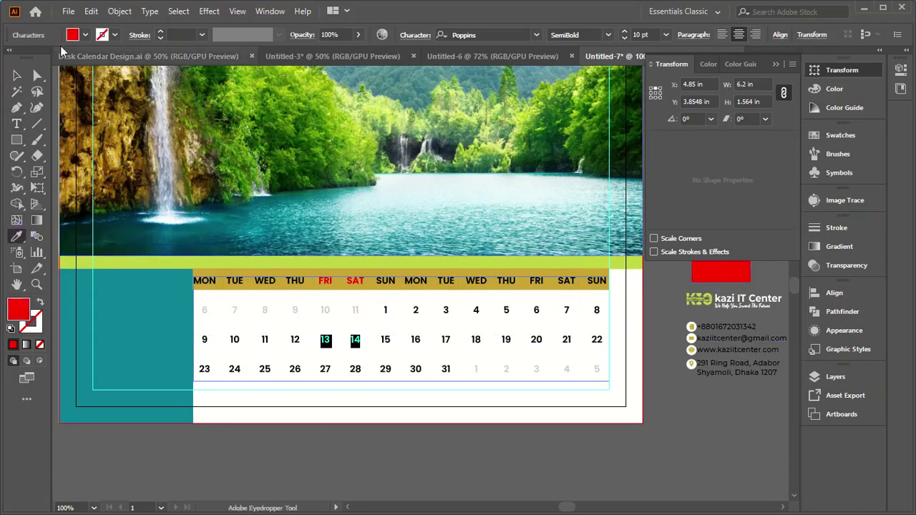
click(17, 76)
Step: Colour the dates 27 and 28 in the third row red by sampling the red swatch square with the Eyedropper
click(357, 371)
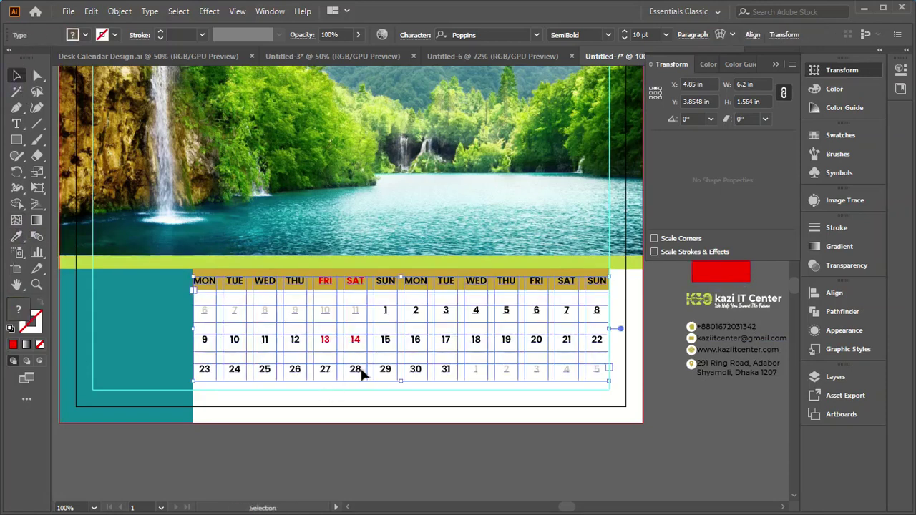
click(359, 371)
double_click(358, 368)
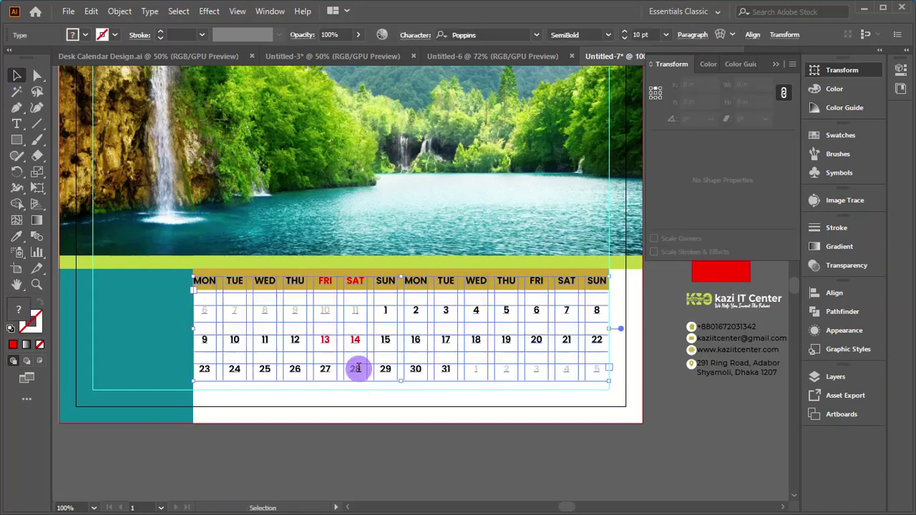
drag(362, 368, 318, 364)
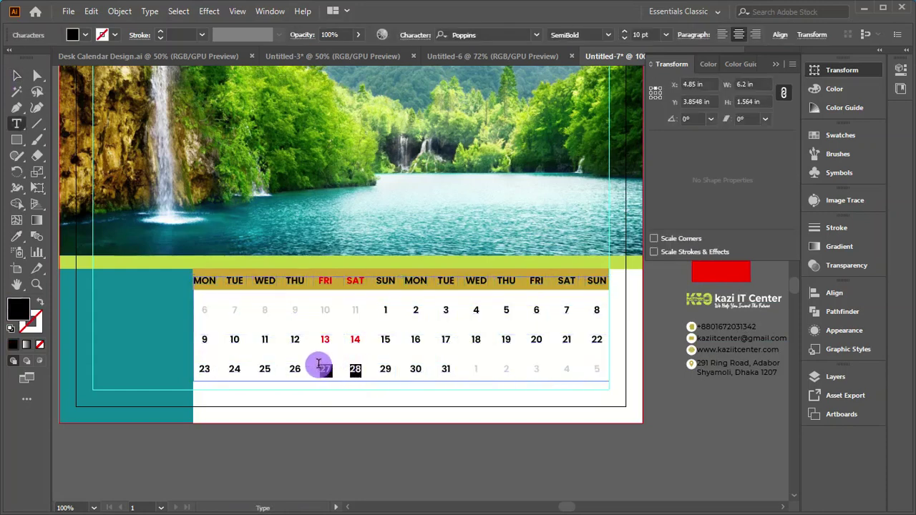
click(16, 236)
click(694, 274)
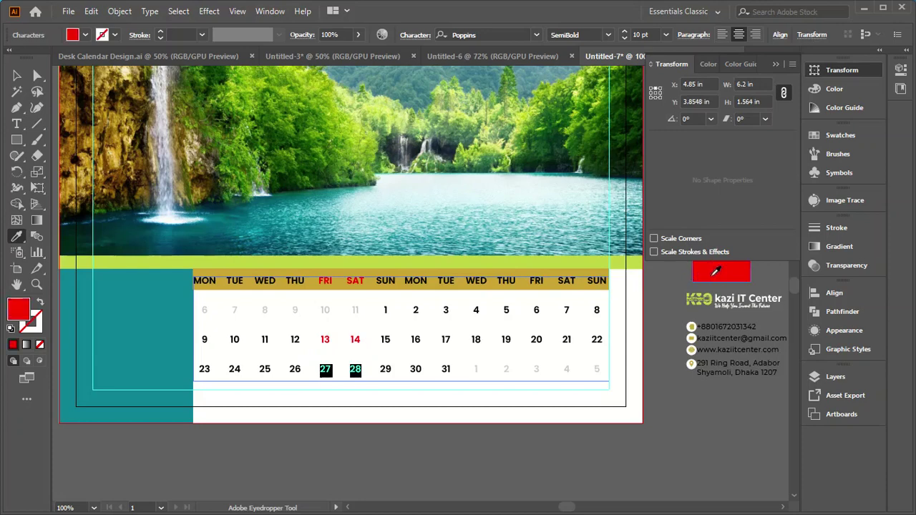
click(17, 75)
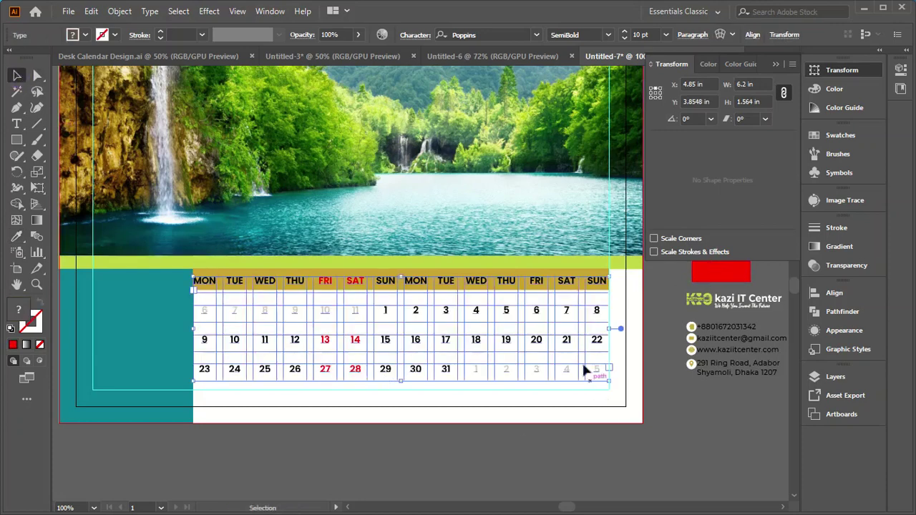
Step: Colour the second FRI and SAT headings red by sampling the red swatch square with the Eyedropper
double_click(570, 281)
mouse_move(573, 284)
mouse_down()
mouse_move(499, 279)
mouse_move(526, 280)
mouse_up()
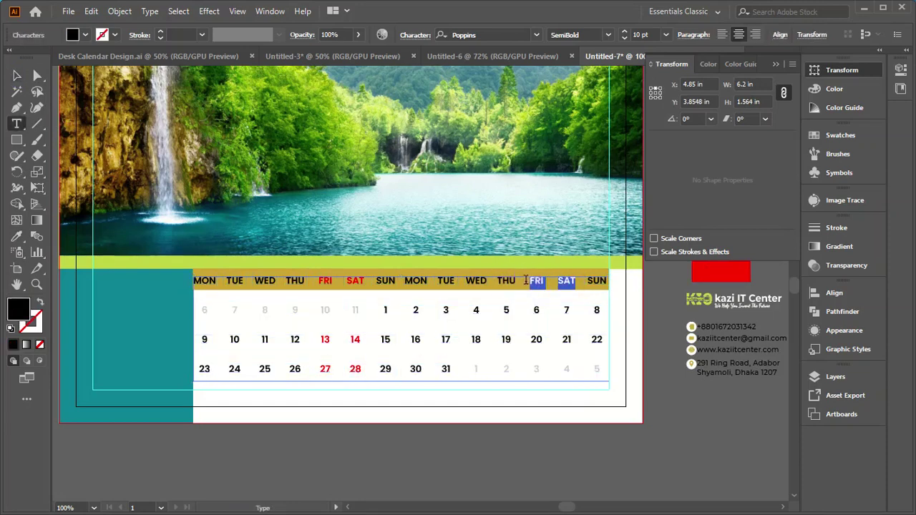
click(17, 236)
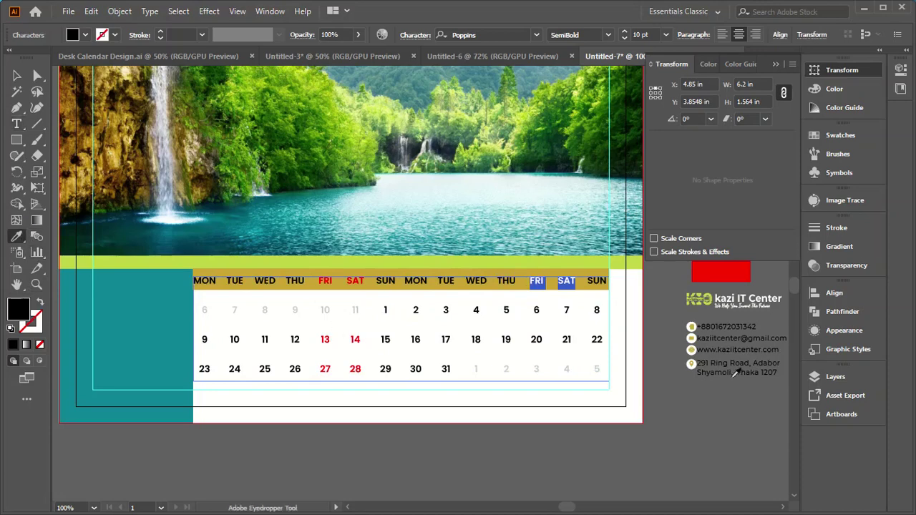
click(710, 272)
click(15, 75)
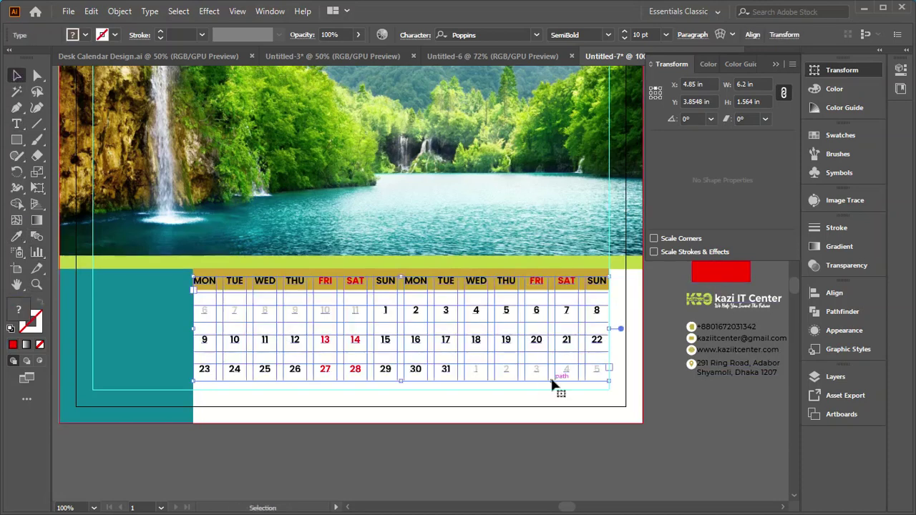
Step: Colour the current month's dates 6 and 7 in the first row red with the Eyedropper and the red swatch square
click(568, 311)
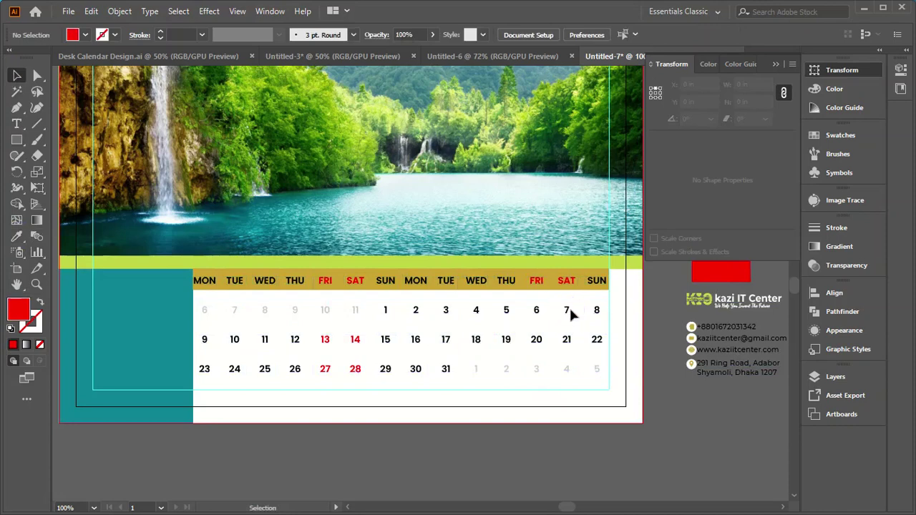
double_click(570, 314)
drag(570, 314, 527, 313)
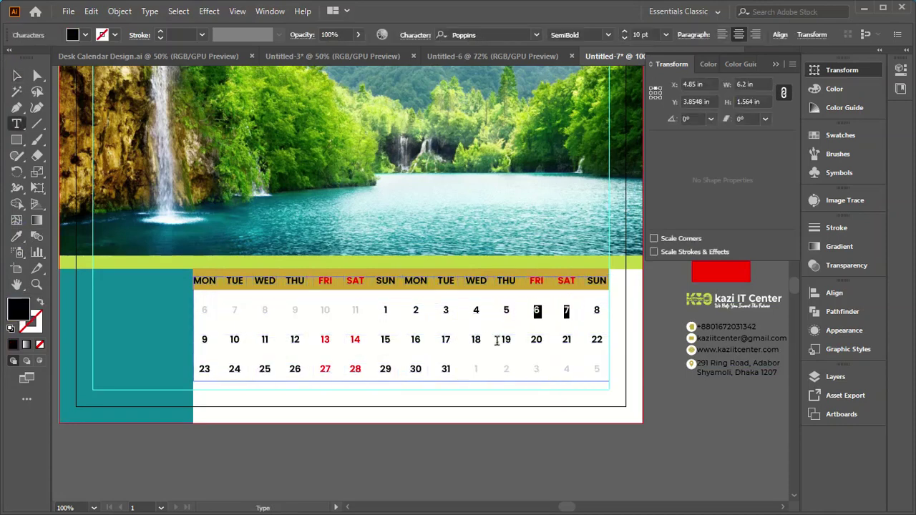
click(17, 236)
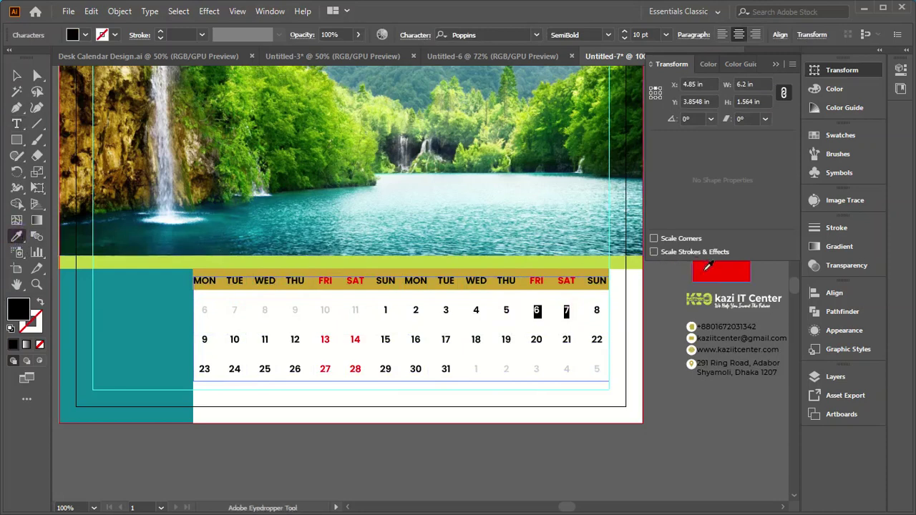
click(705, 273)
click(16, 76)
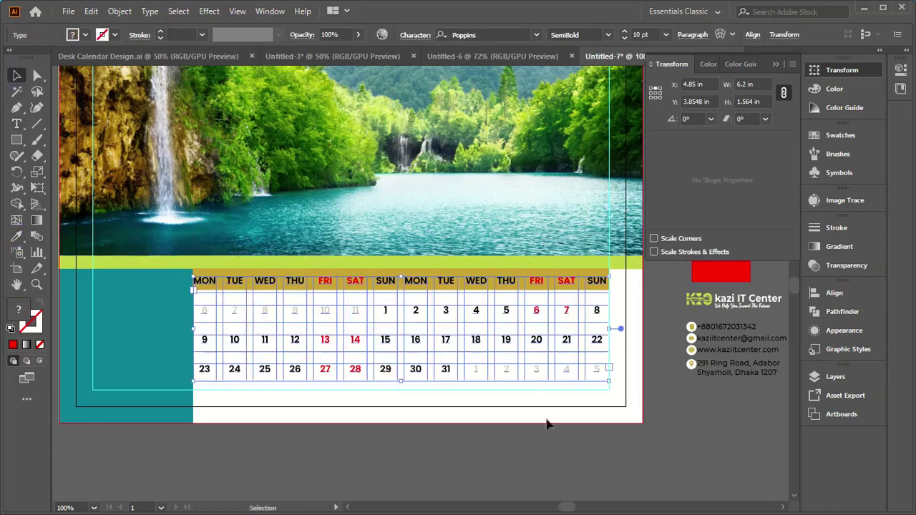
Step: Colour the dates 20 and 21 in the second row red with the Eyedropper, then deselect the text
click(572, 342)
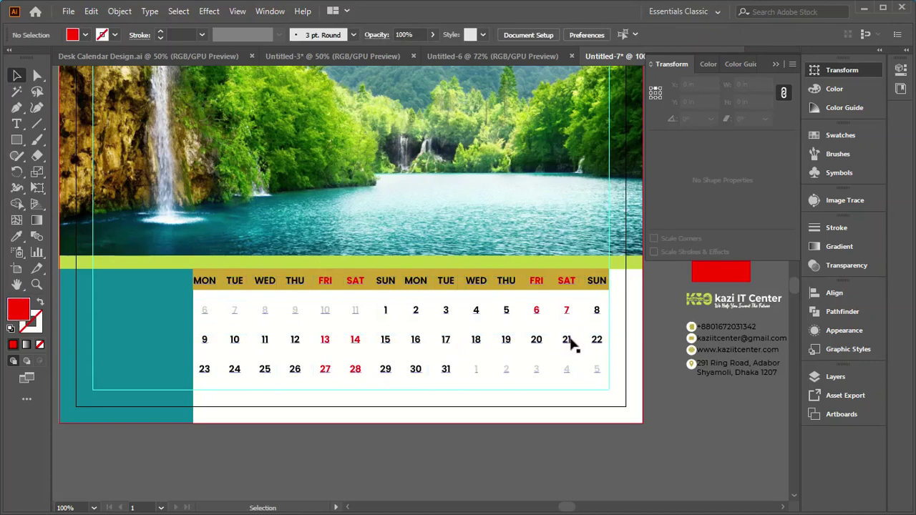
double_click(570, 343)
drag(570, 343, 523, 339)
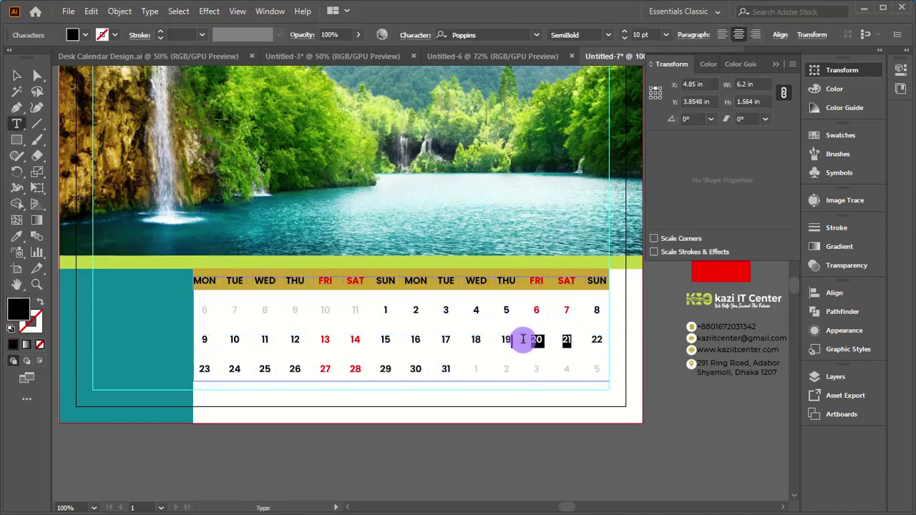
click(16, 239)
click(730, 267)
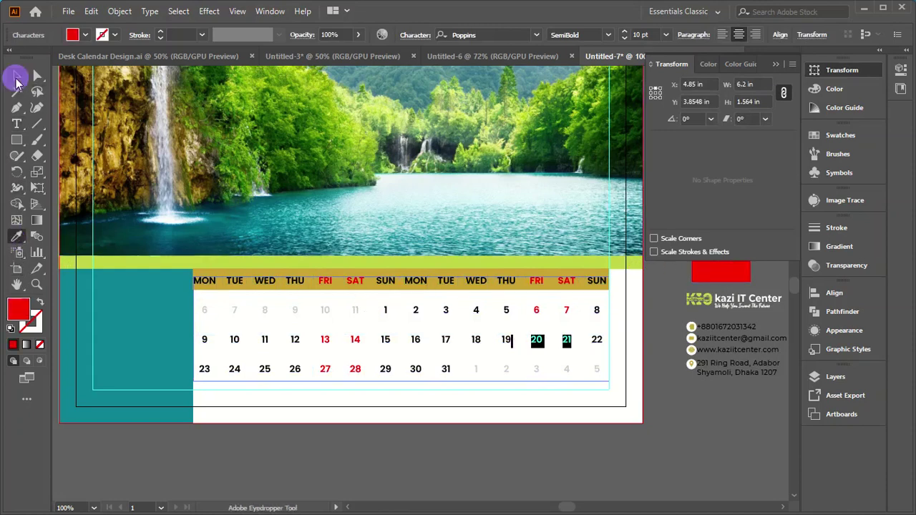
click(16, 76)
click(481, 456)
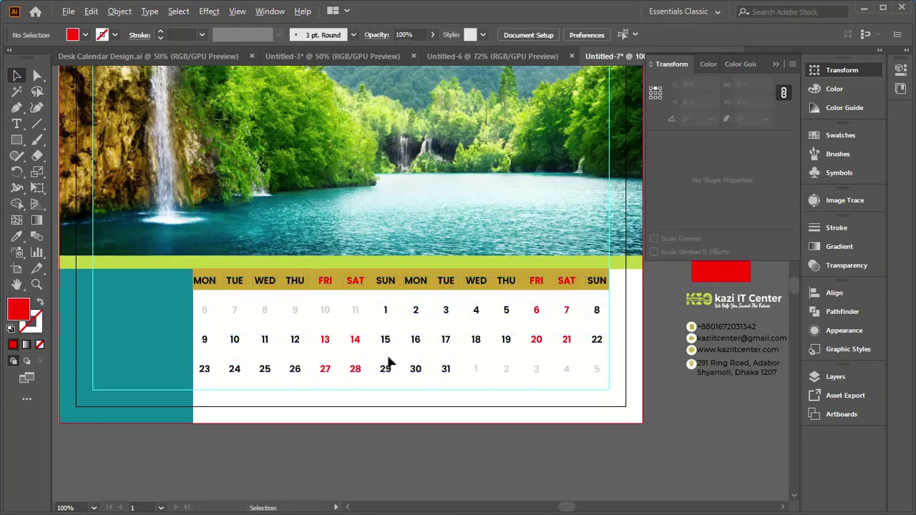
Step: Copy the logo and contact details group onto the teal panel and bring the copy to the front
scroll(389, 363, down, 1)
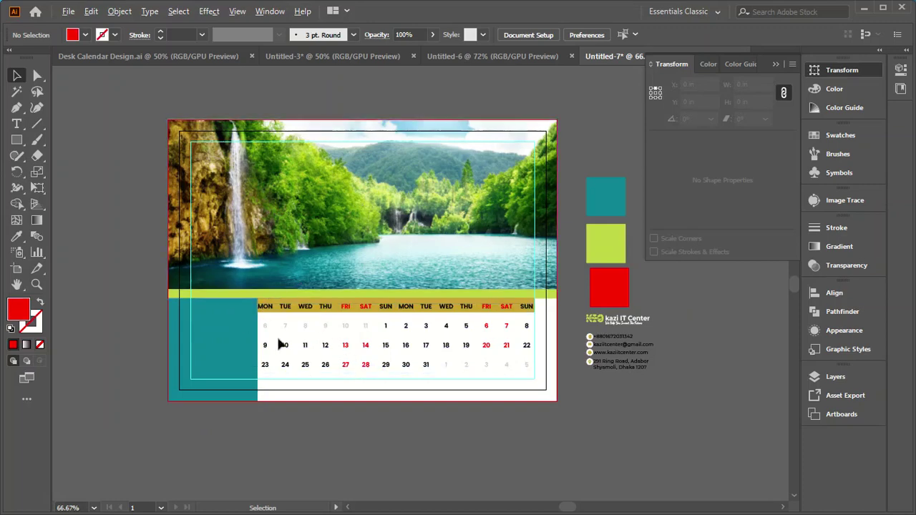
drag(677, 313, 588, 384)
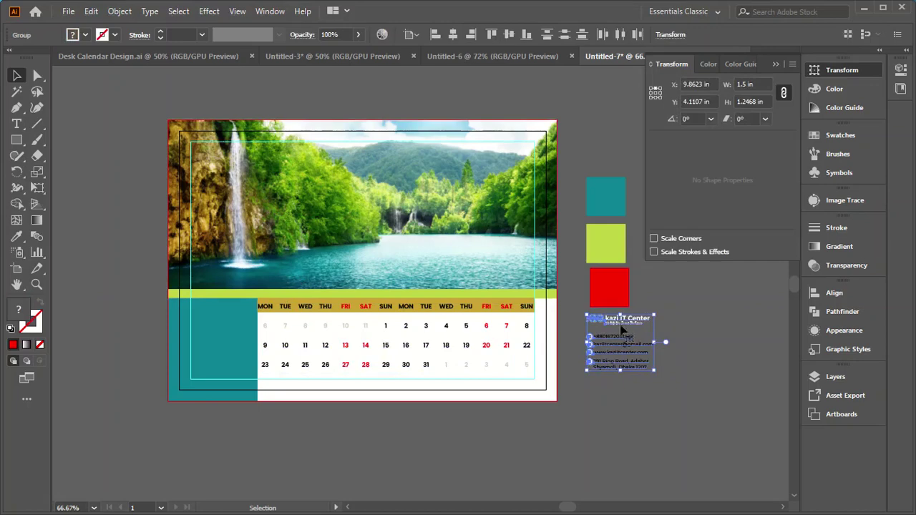
alt+drag(622, 324, 229, 313)
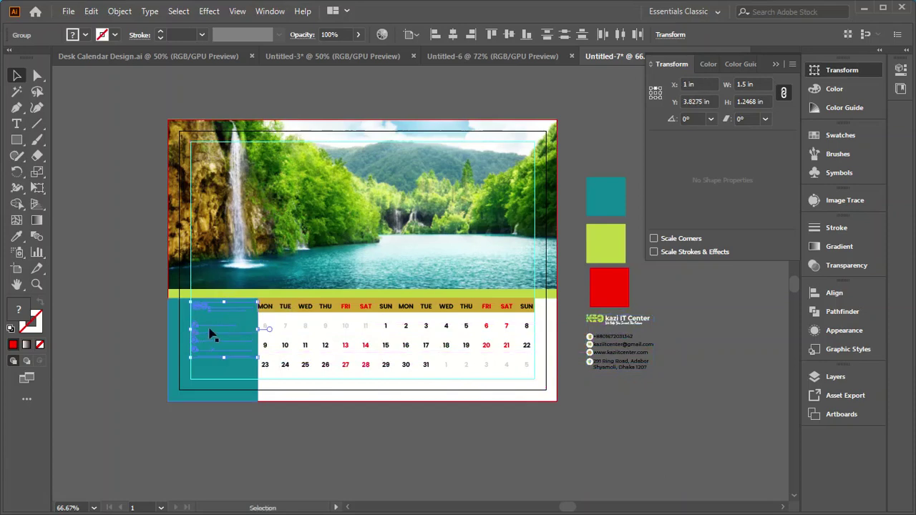
right_click(216, 308)
mouse_move(261, 246)
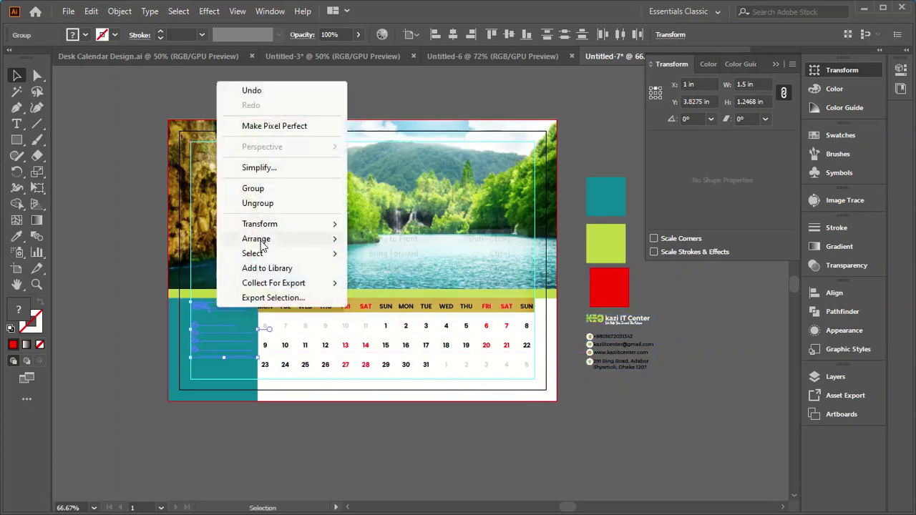
click(408, 240)
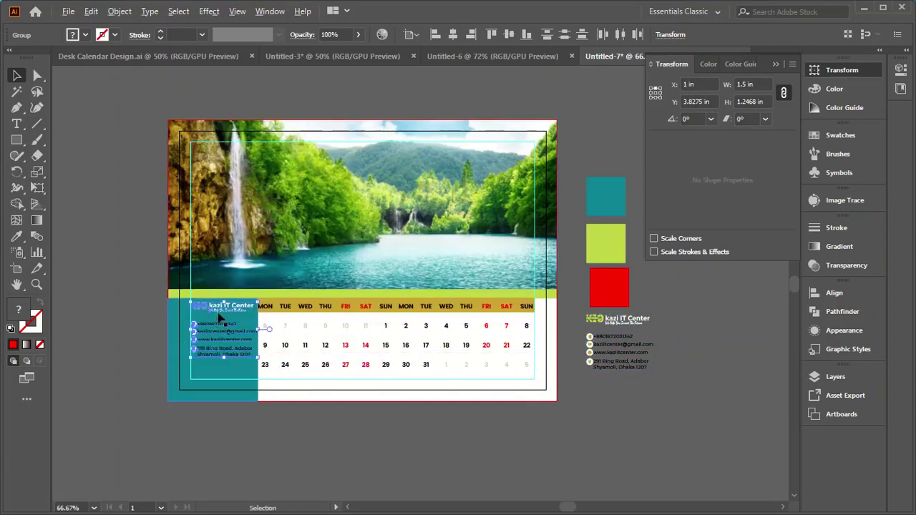
Step: Move the logo and contact group slightly down to about Y 3.87 in, with its left edge on the vertical guide at about X 1 in
scroll(220, 318, up, 4)
scroll(245, 308, down, 4)
scroll(172, 303, up, 6)
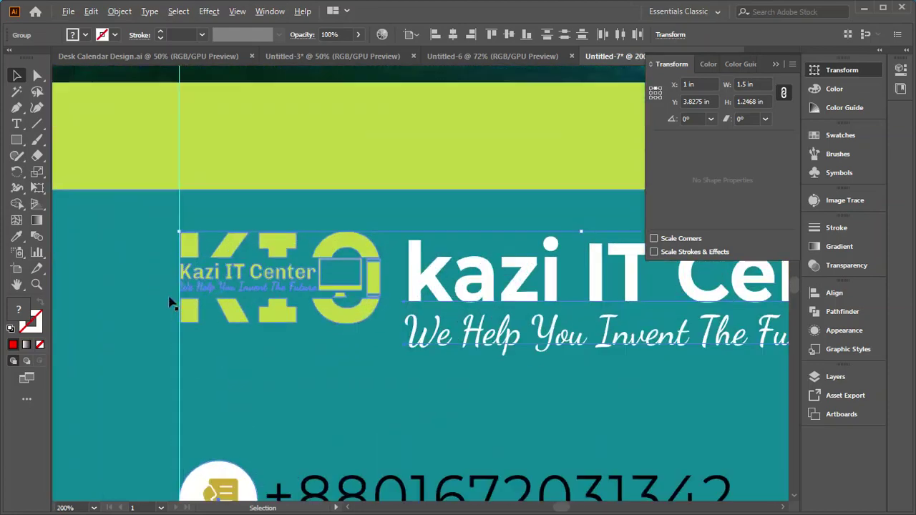
scroll(241, 311, down, 2)
scroll(245, 321, down, 3)
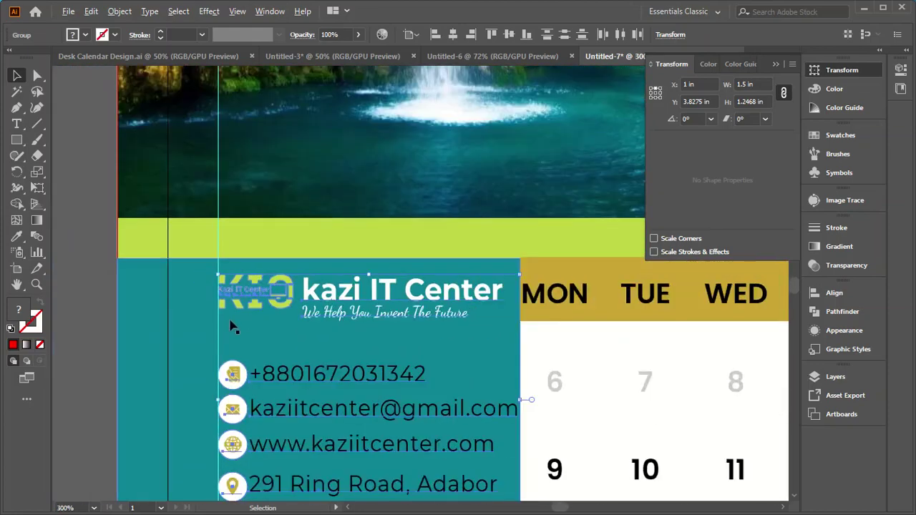
scroll(269, 348, down, 2)
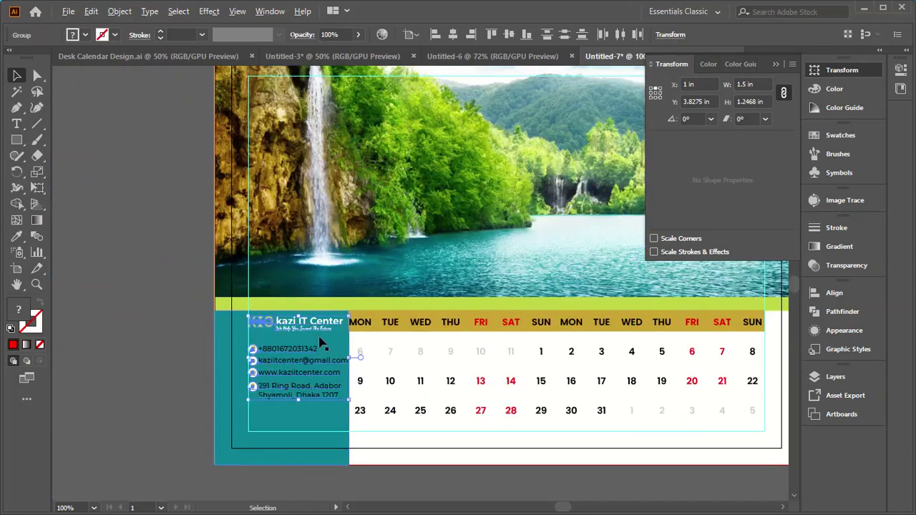
scroll(319, 344, up, 3)
click(259, 289)
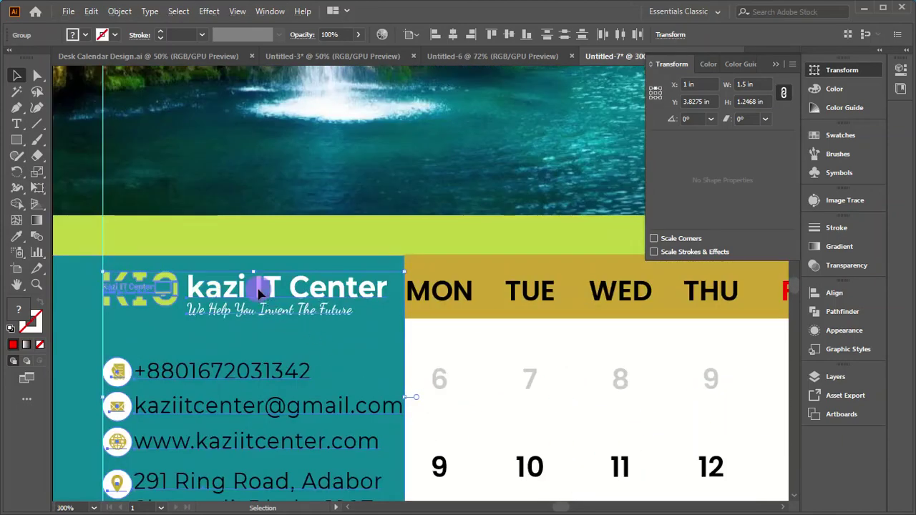
drag(258, 290, 259, 304)
click(259, 296)
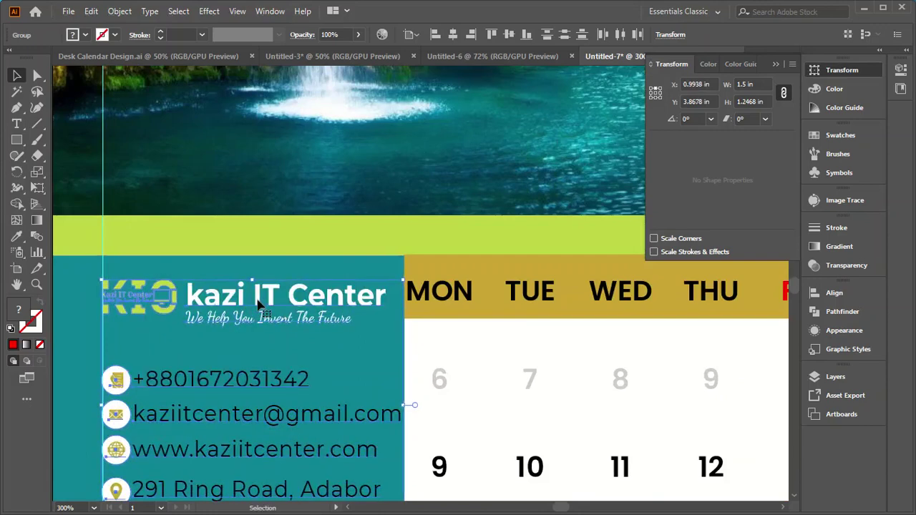
scroll(133, 293, up, 3)
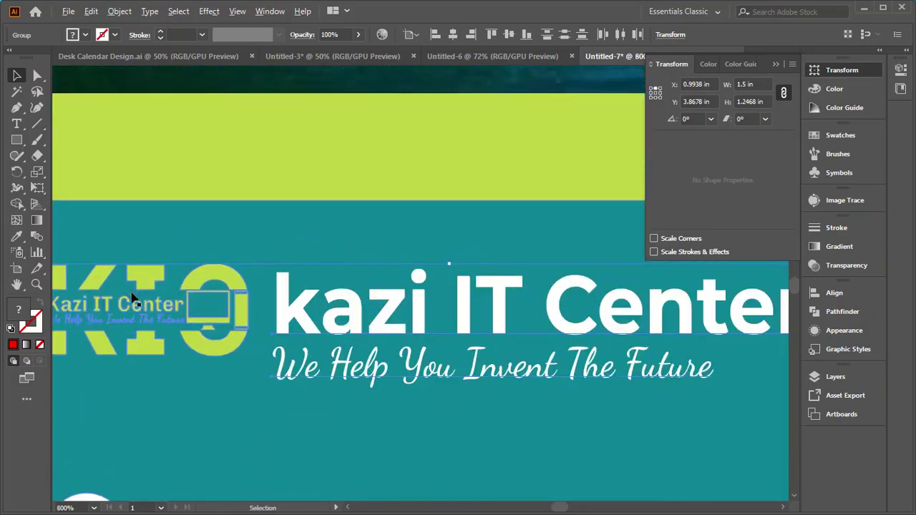
scroll(128, 279, up, 1)
drag(144, 284, 148, 289)
click(146, 289)
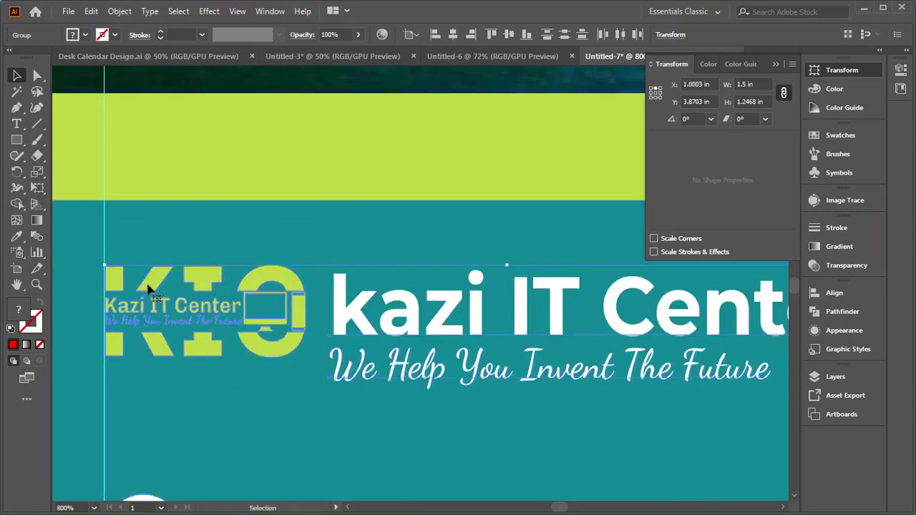
scroll(180, 304, down, 3)
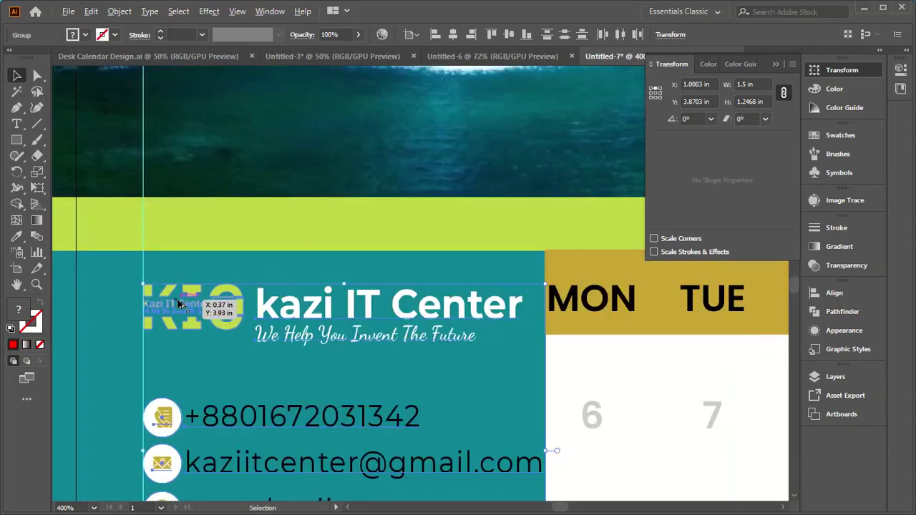
scroll(179, 304, down, 3)
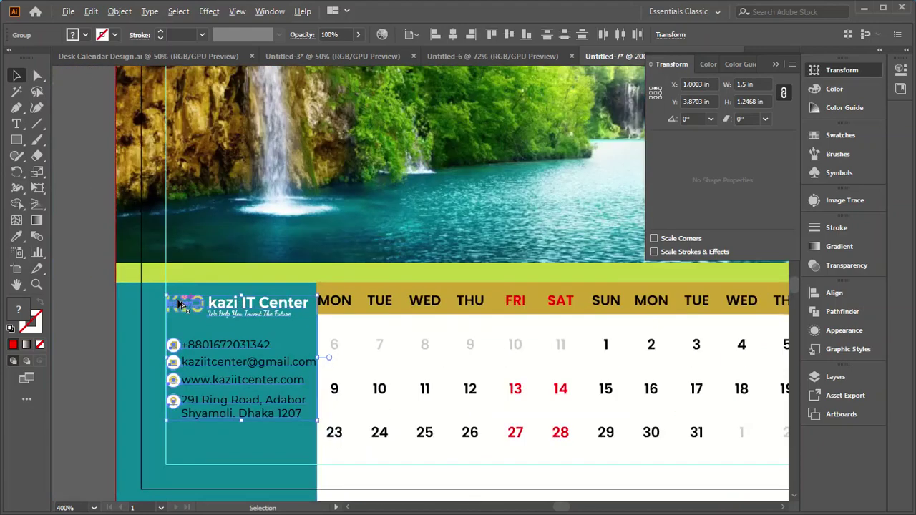
scroll(330, 365, down, 4)
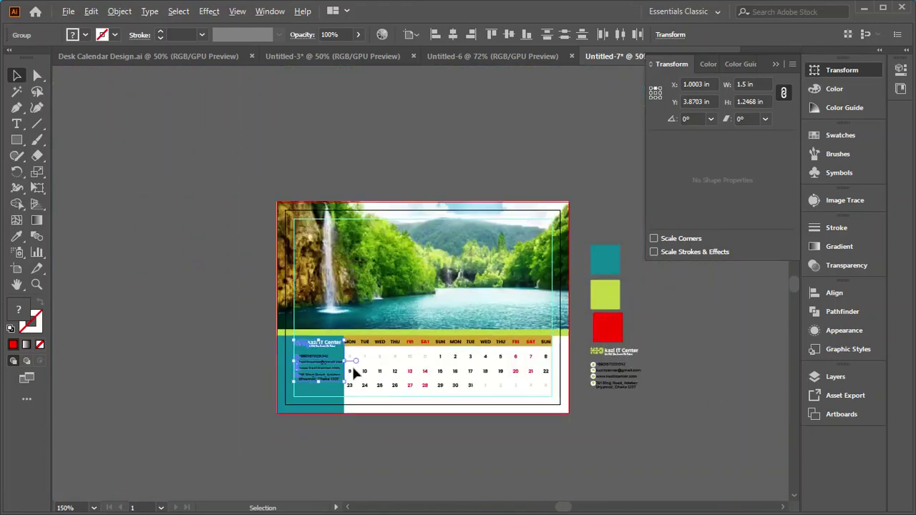
Step: Draw a red rectangle over the photo's upper-left corner, starting at the margin guides, and set its width to 2 in with proportions linked
scroll(404, 286, up, 1)
click(107, 184)
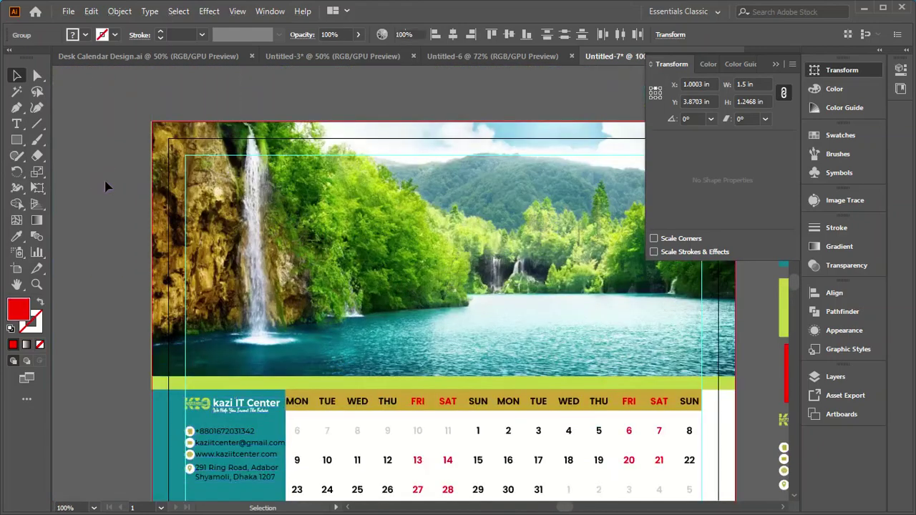
click(18, 140)
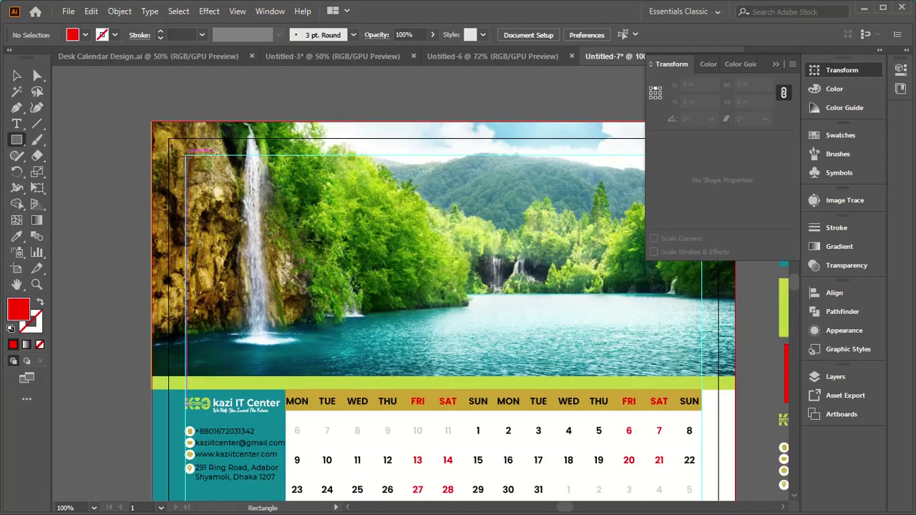
mouse_move(186, 156)
mouse_down()
mouse_move(278, 205)
mouse_move(277, 236)
mouse_up()
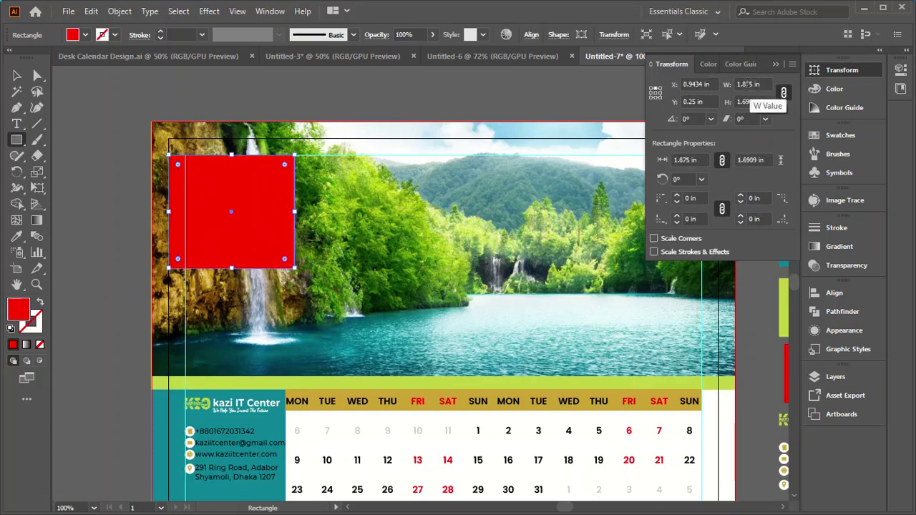
text(2)
key(Return)
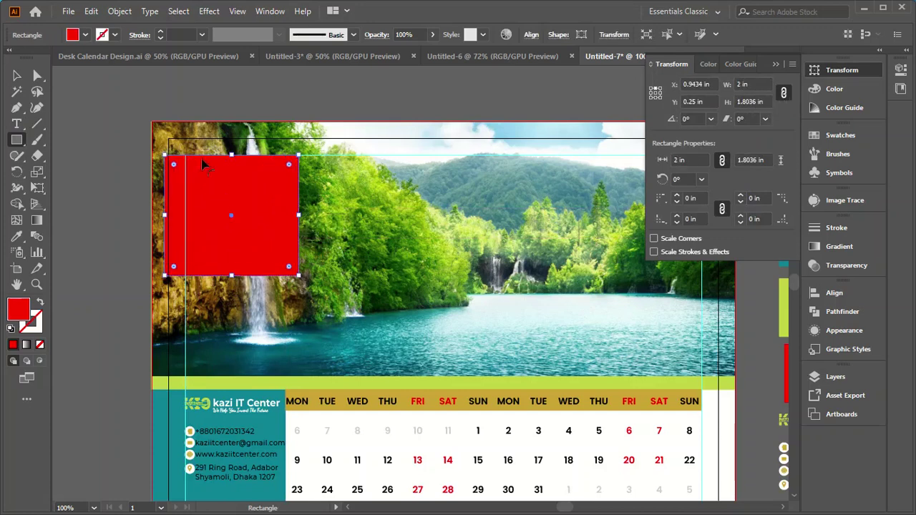
Step: Move the red rectangle so its left edge meets the vertical guide at X 1.25 in, and reduce its height to 1.5 in
click(17, 76)
drag(202, 191, 222, 193)
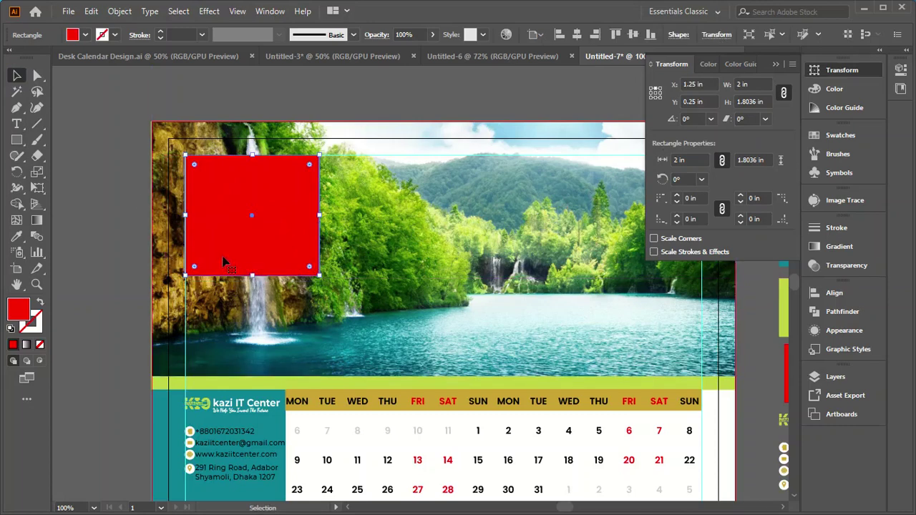
drag(254, 275, 256, 256)
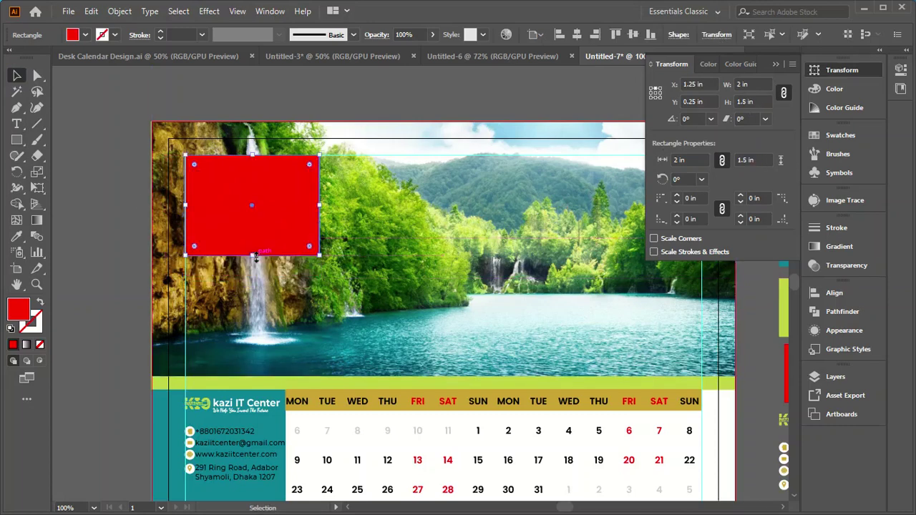
click(135, 106)
Step: Add the text "01 JANUARY 2023" on three centred lines above the artboard and enlarge it to 25 pt
scroll(387, 319, down, 2)
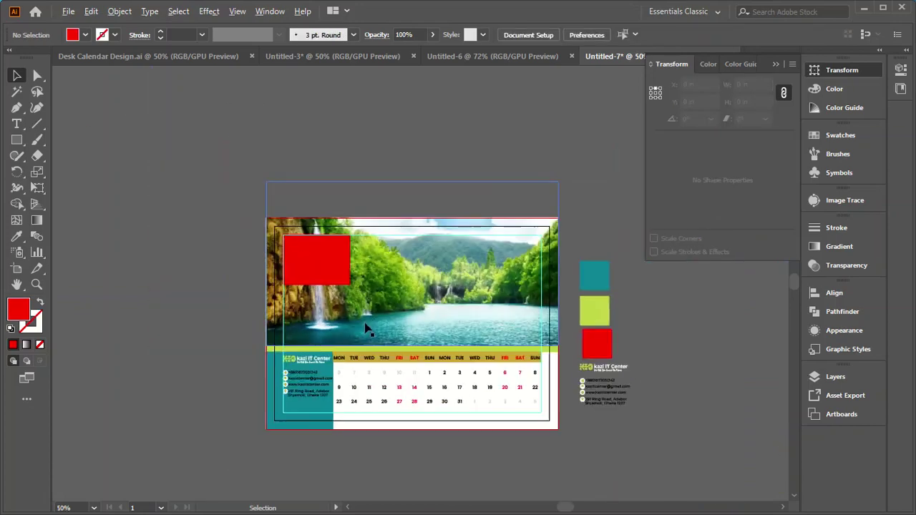
click(14, 124)
click(254, 128)
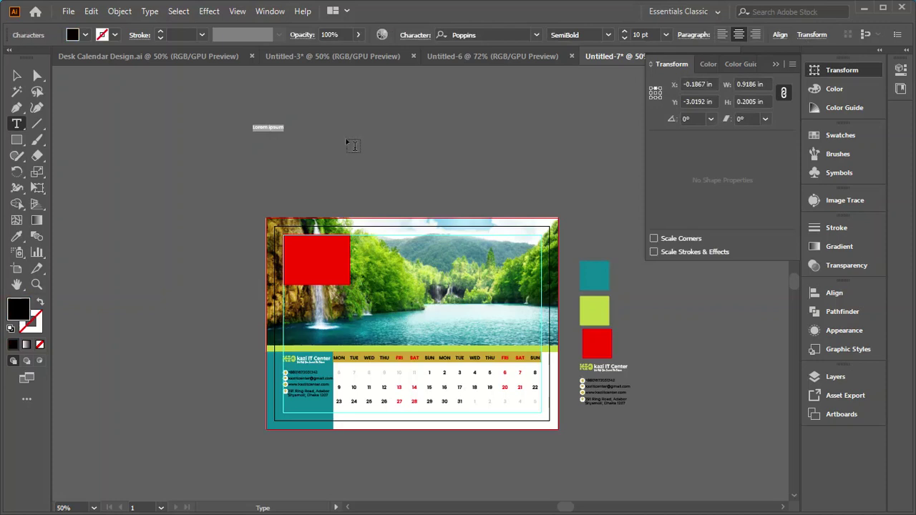
key(BackSpace)
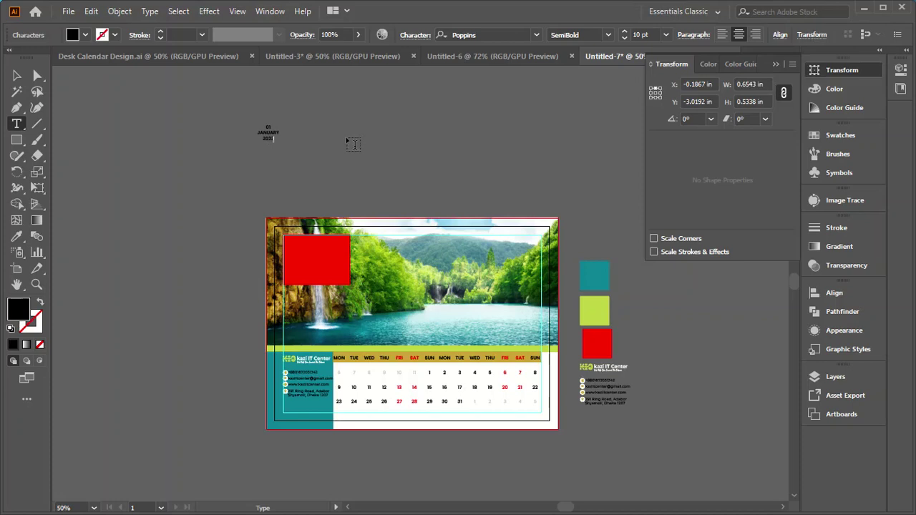
click(17, 76)
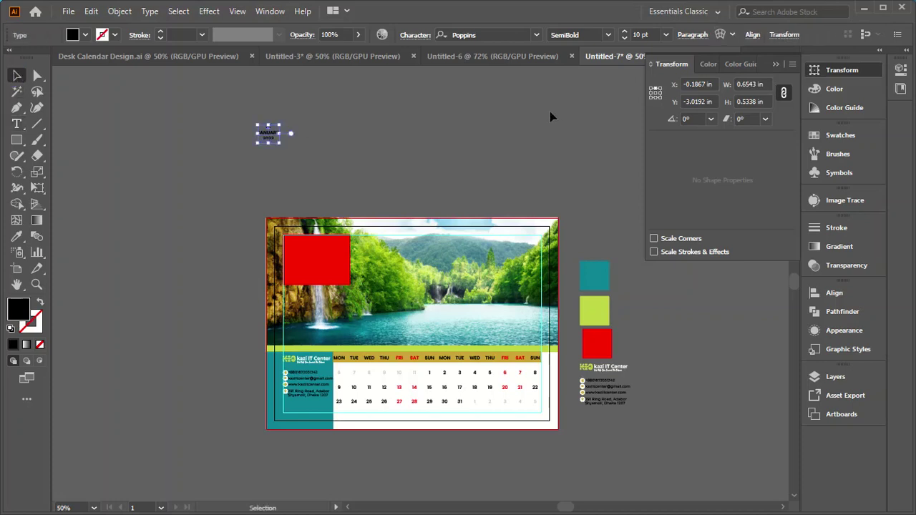
scroll(644, 40, up, 15)
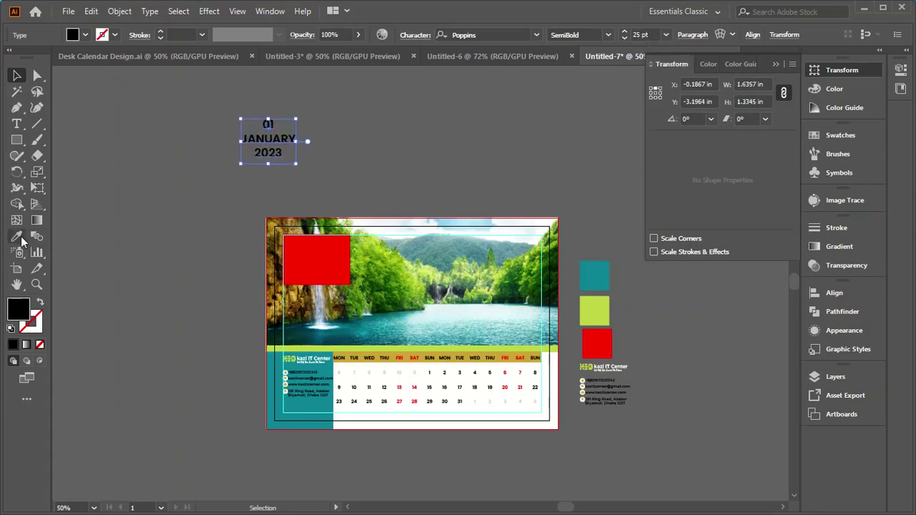
Step: Change the fill of the "01 JANUARY 2023" text to white (FFFFFF)
double_click(18, 309)
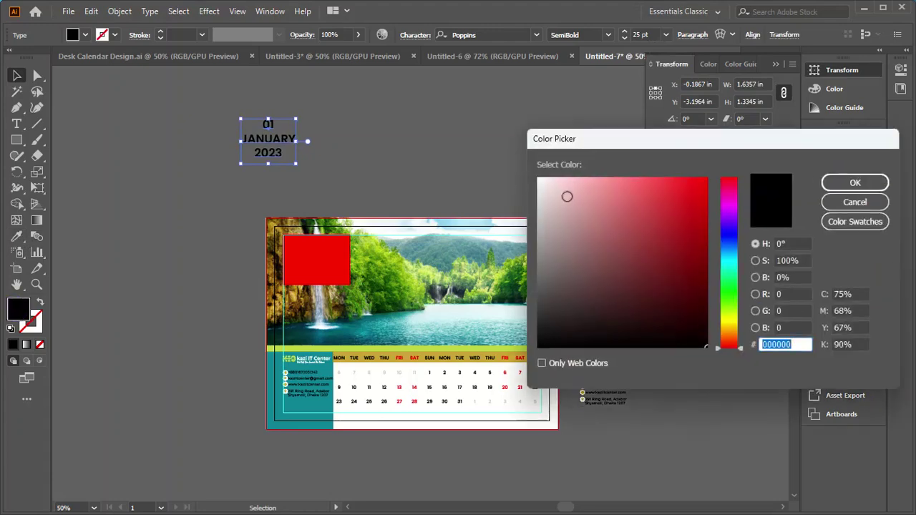
click(540, 182)
click(806, 223)
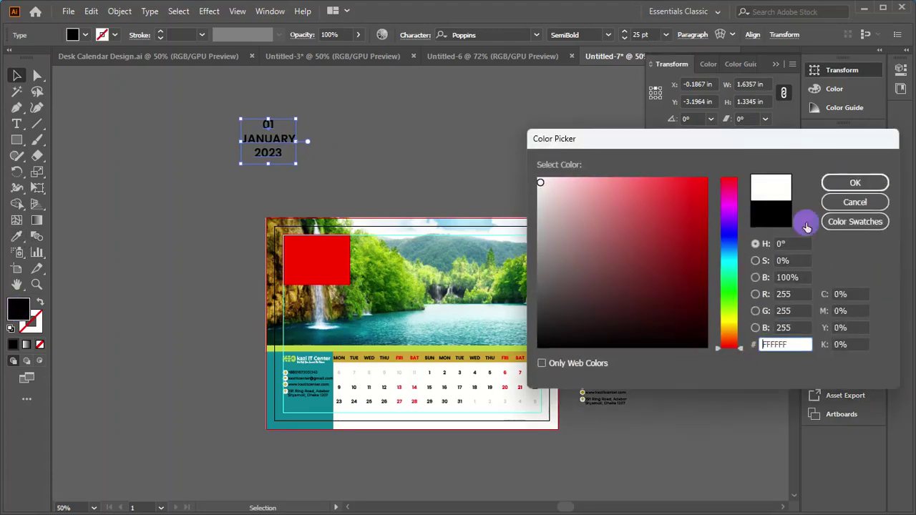
click(855, 182)
click(439, 160)
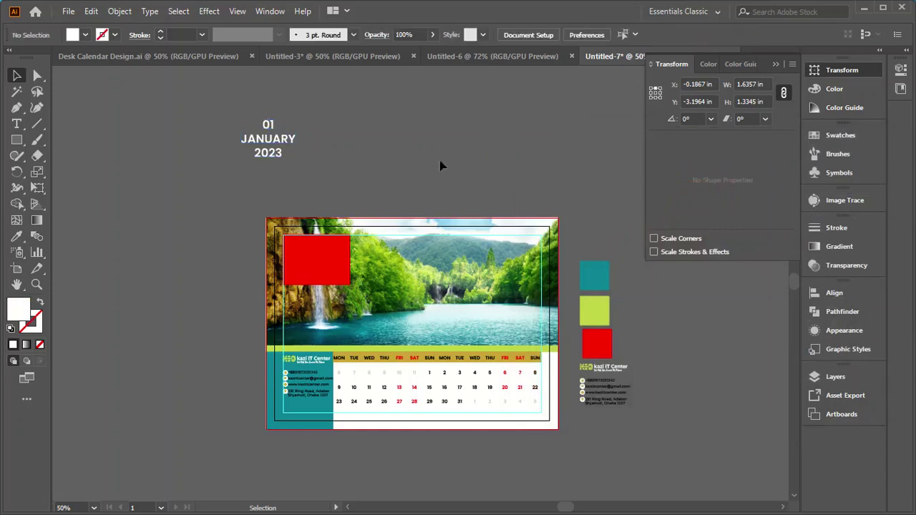
Step: Recolour the red rectangle on the photo lime green by sampling the lime swatch square with the Eyedropper
click(303, 265)
click(17, 236)
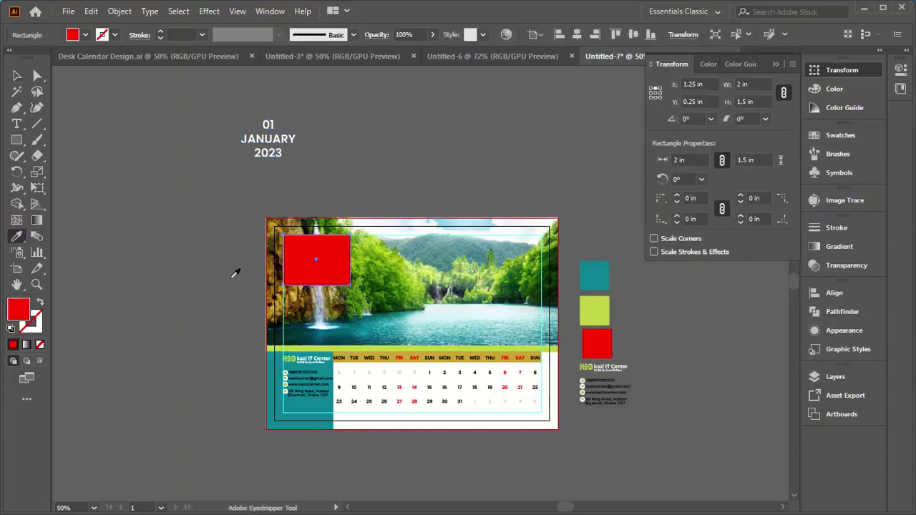
click(596, 307)
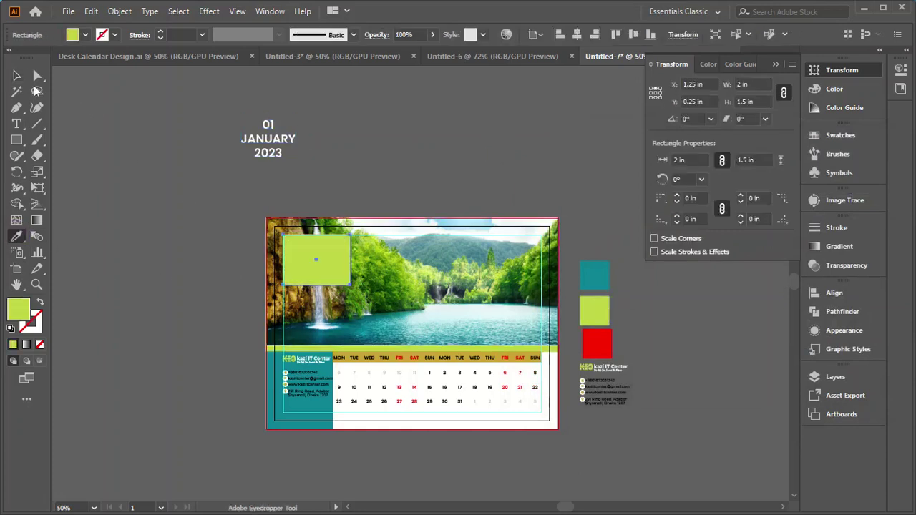
click(16, 75)
click(118, 199)
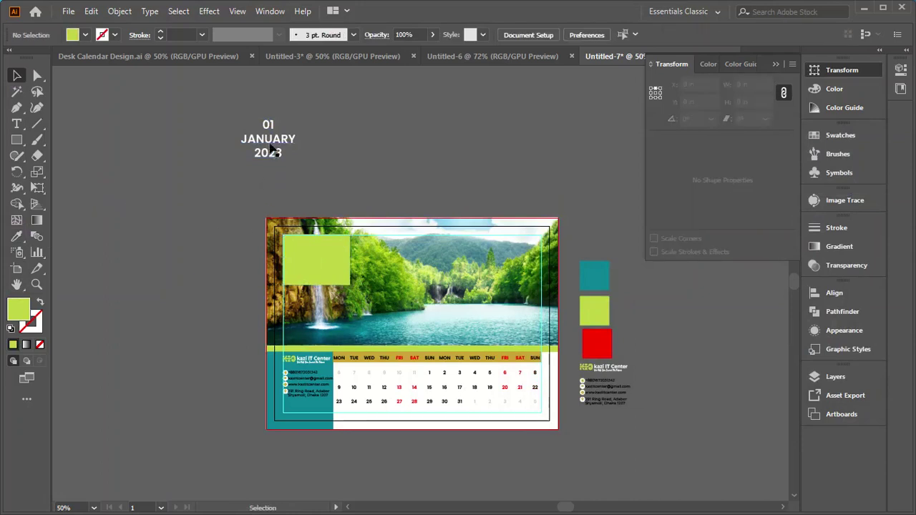
Step: Move the white date text onto the lime rectangle and convert it to outlines
drag(270, 148, 310, 261)
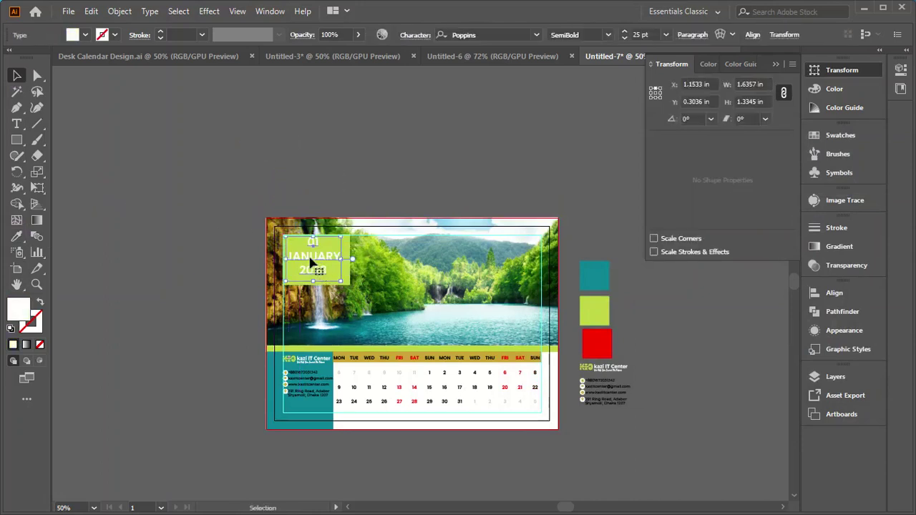
right_click(308, 254)
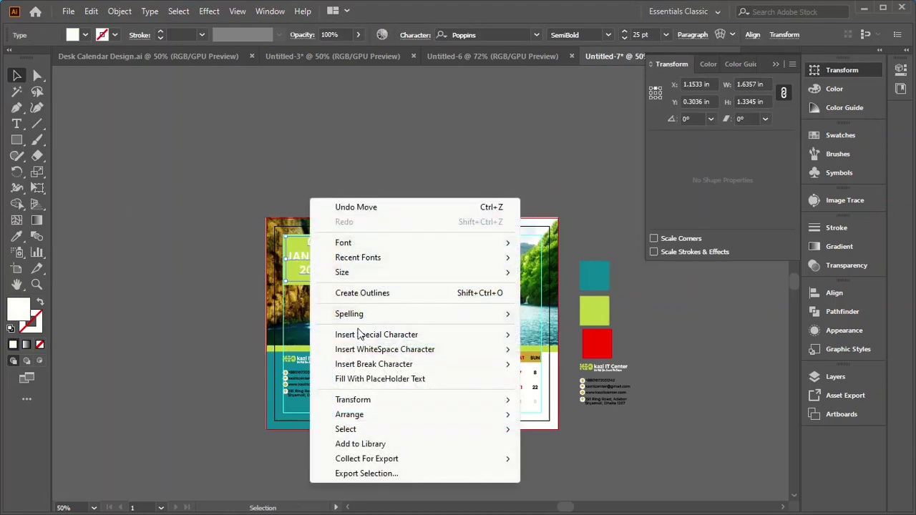
click(355, 294)
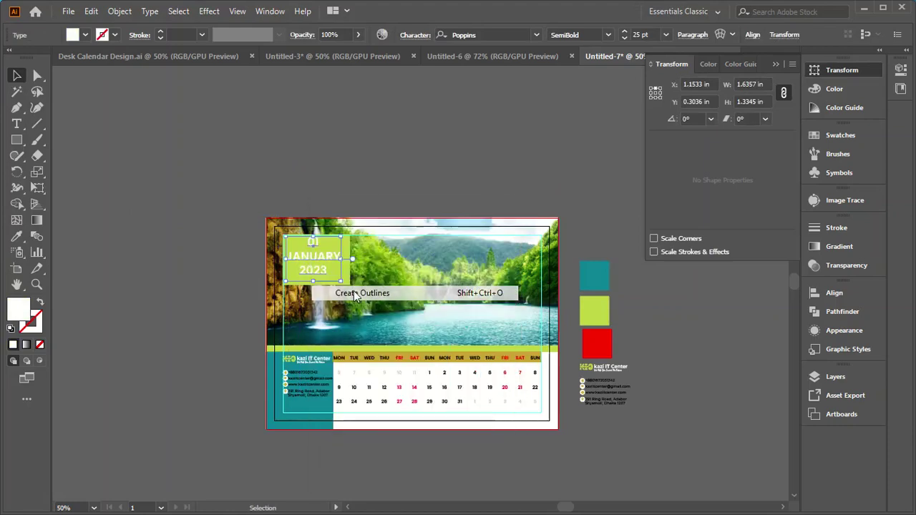
click(348, 143)
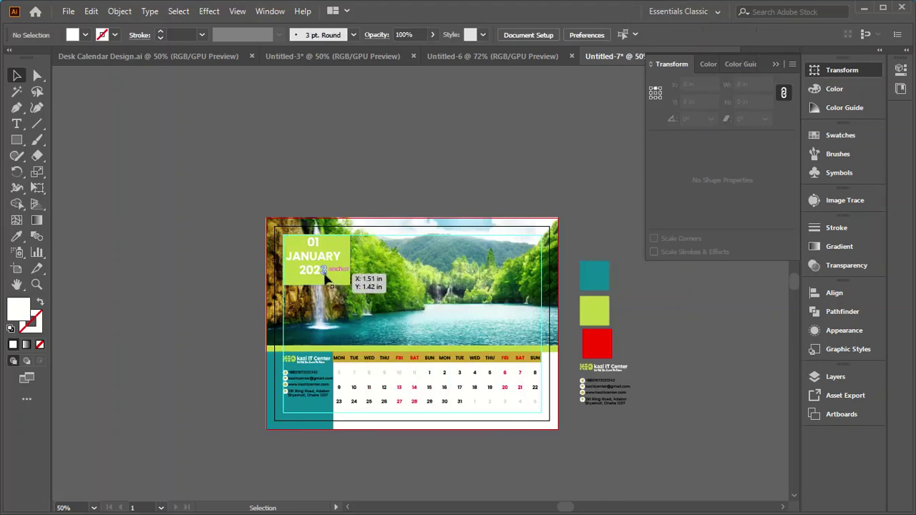
Step: Centre the date text and the lime rectangle on each other horizontally and vertically, using Align to Selection
scroll(327, 280, up, 2)
click(318, 241)
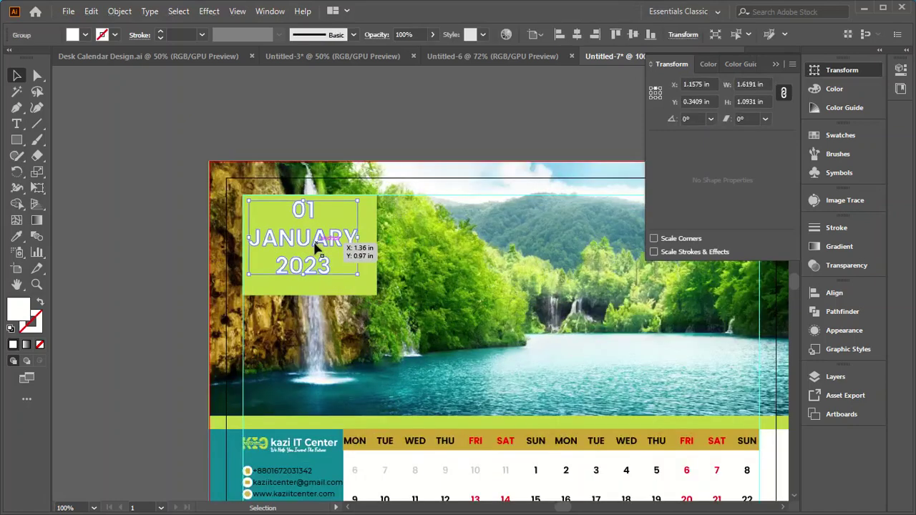
shift+click(360, 290)
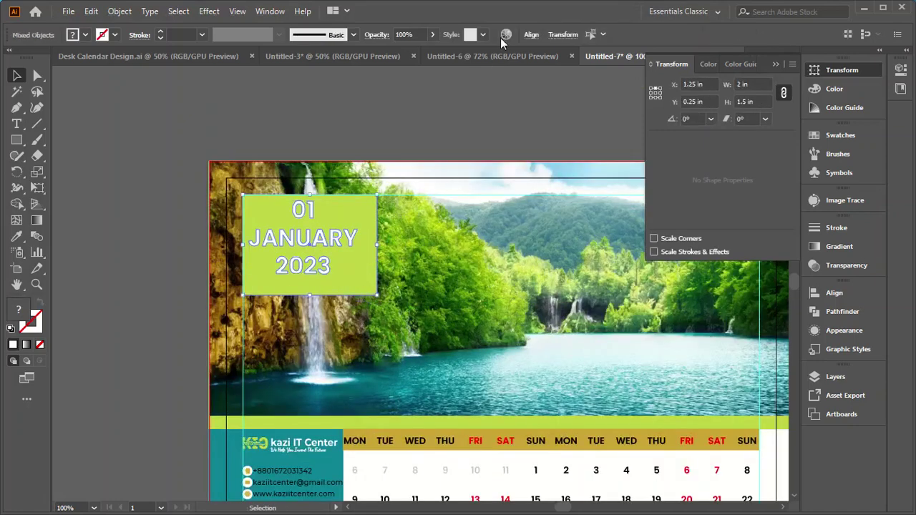
click(531, 35)
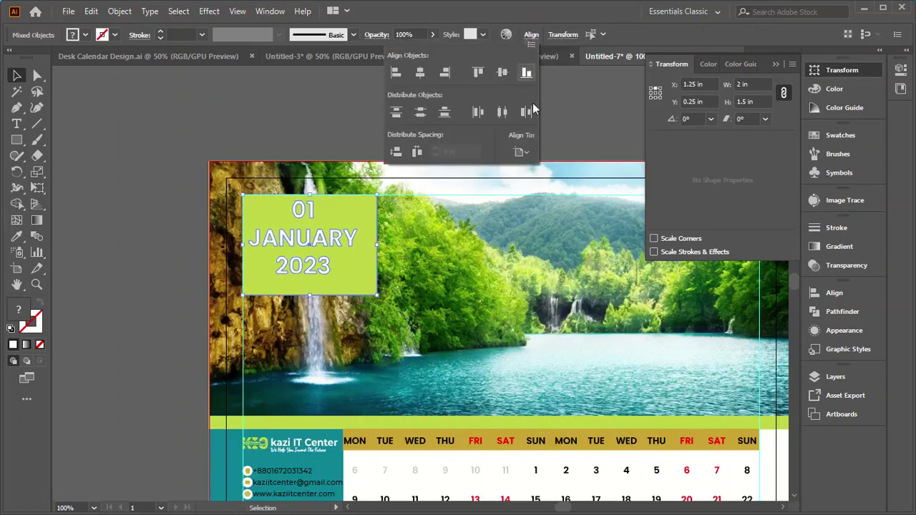
click(526, 152)
click(541, 166)
click(421, 73)
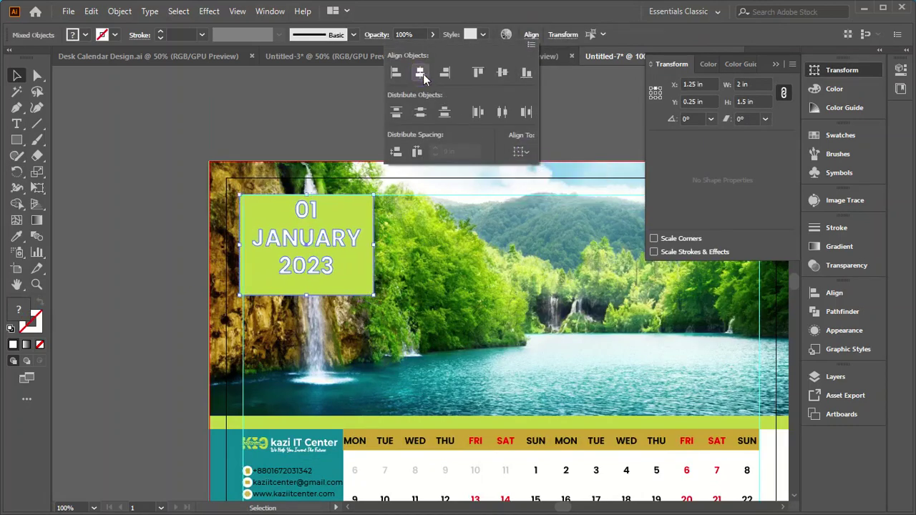
click(502, 73)
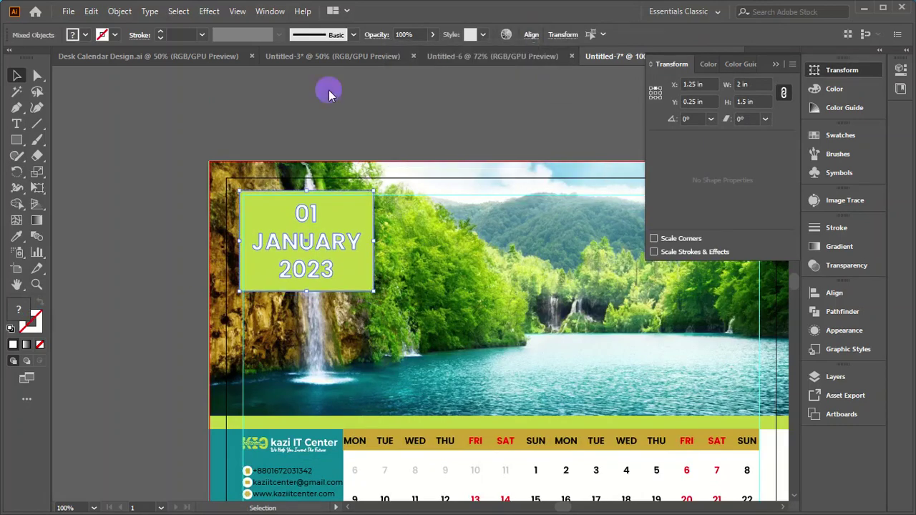
Step: Group the date text with its lime rectangle and move the group back to the margin guides' corner, about X 1.26 in, Y 0.24 in
right_click(249, 229)
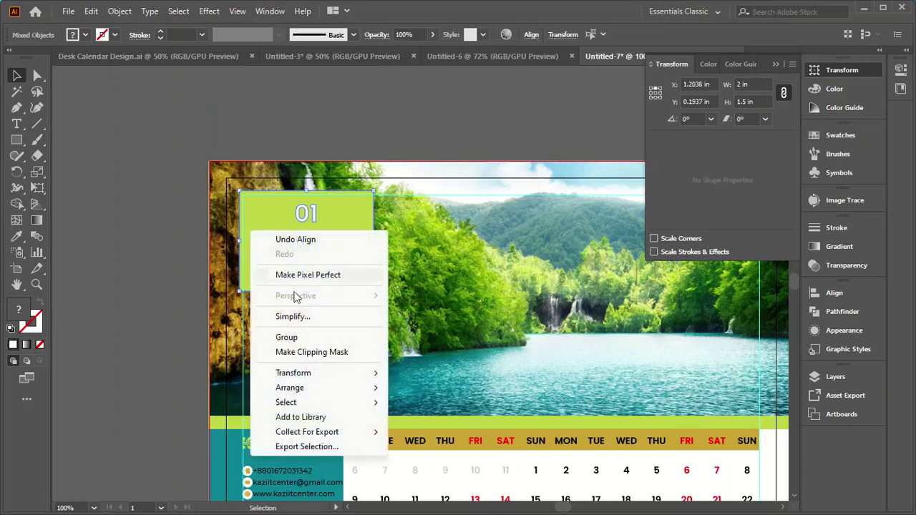
click(288, 338)
click(120, 243)
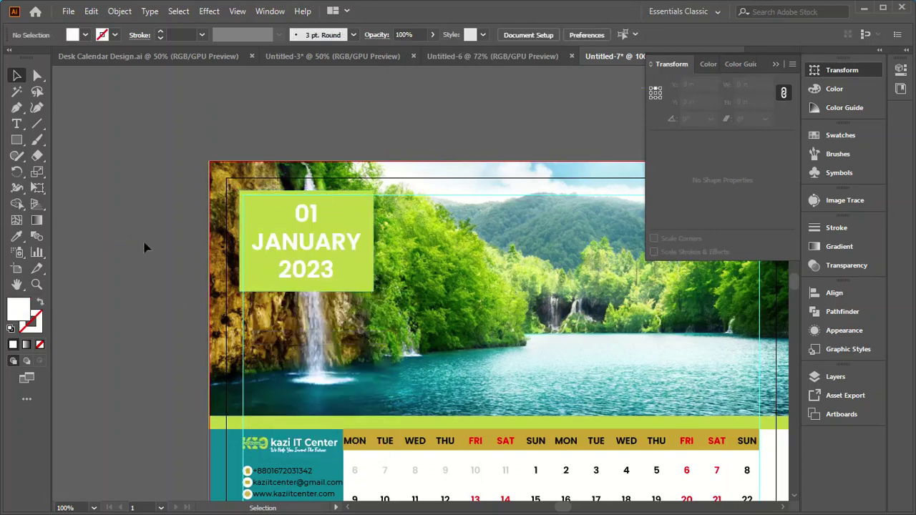
click(260, 218)
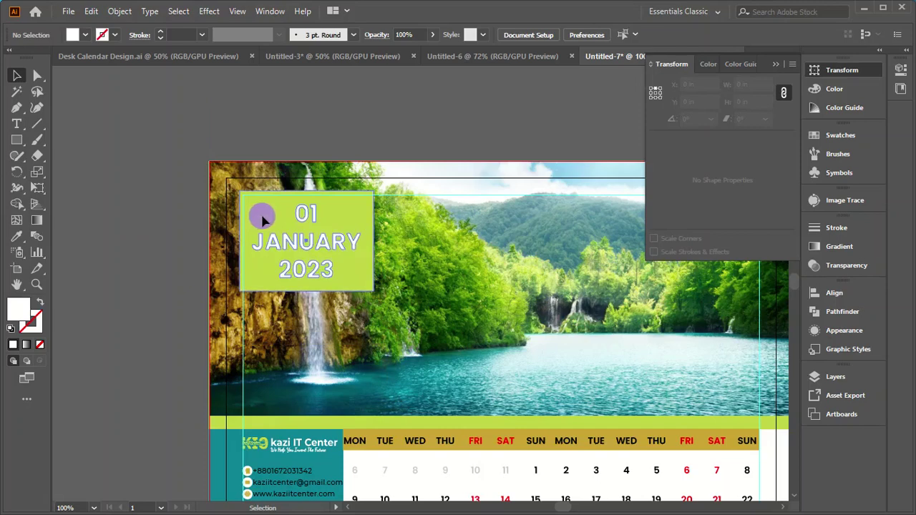
drag(260, 218, 264, 222)
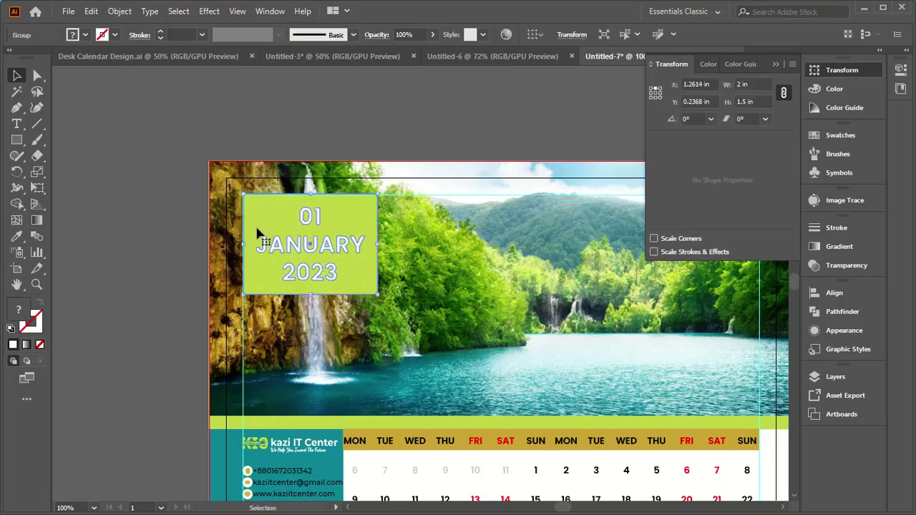
click(103, 194)
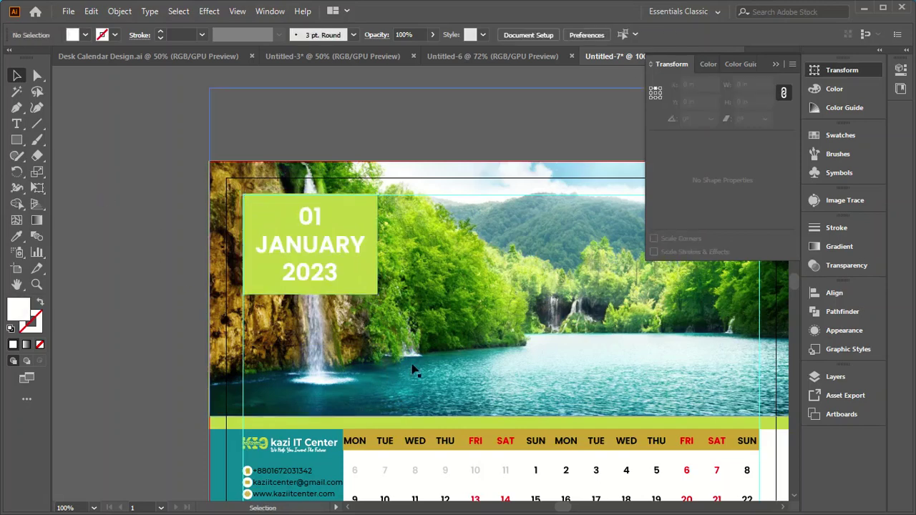
Step: Collapse the Transform panel and examine the overall calendar layout, including the date box, contact panel and date grid
scroll(430, 286, down, 1)
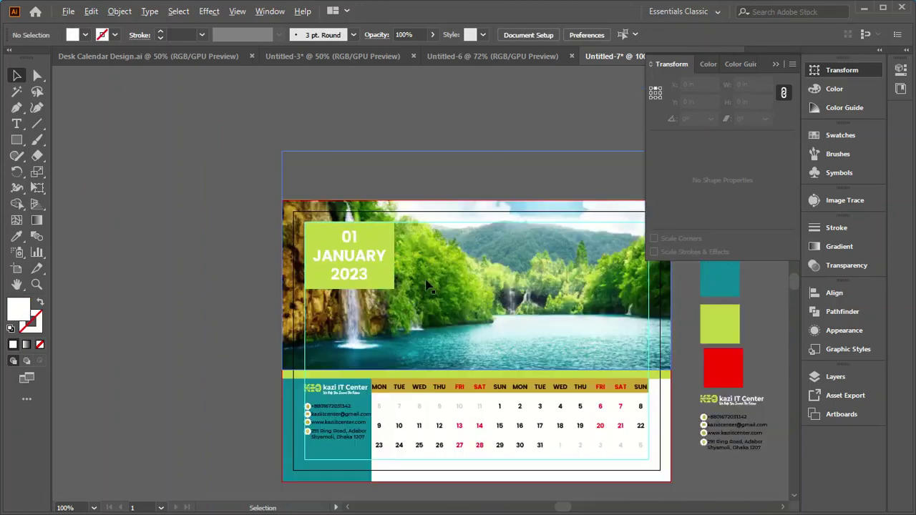
scroll(286, 320, down, 2)
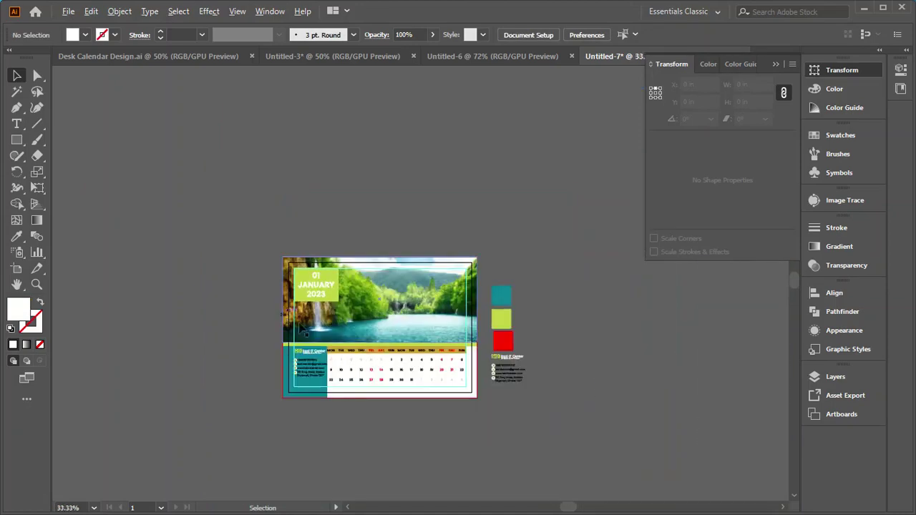
scroll(353, 427, up, 1)
scroll(357, 328, up, 2)
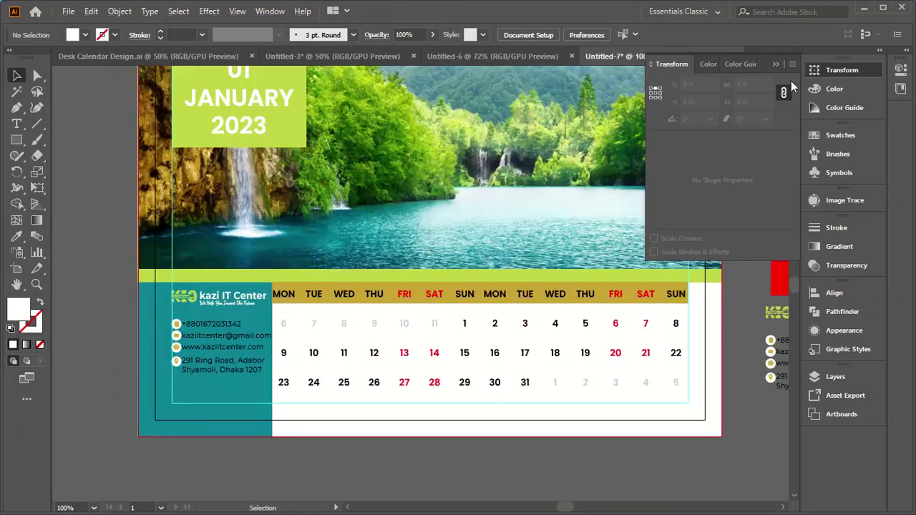
click(776, 65)
scroll(548, 378, up, 2)
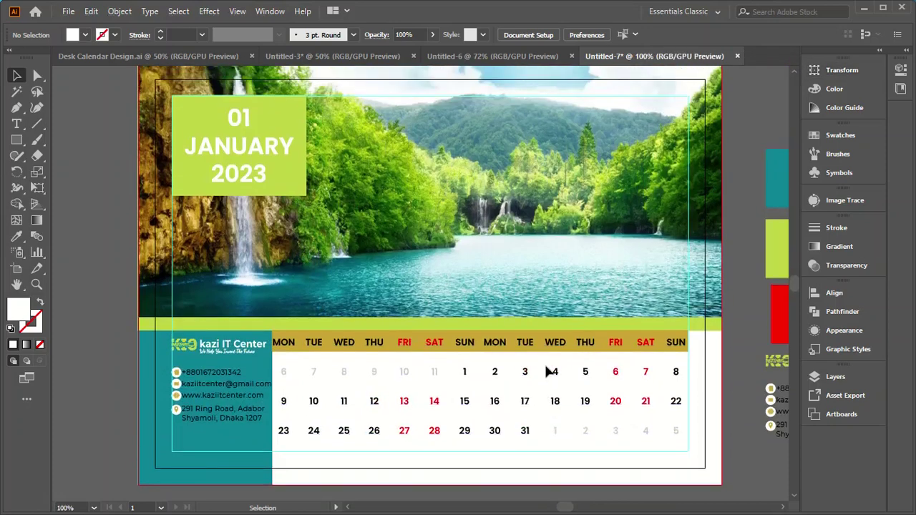
scroll(543, 368, up, 1)
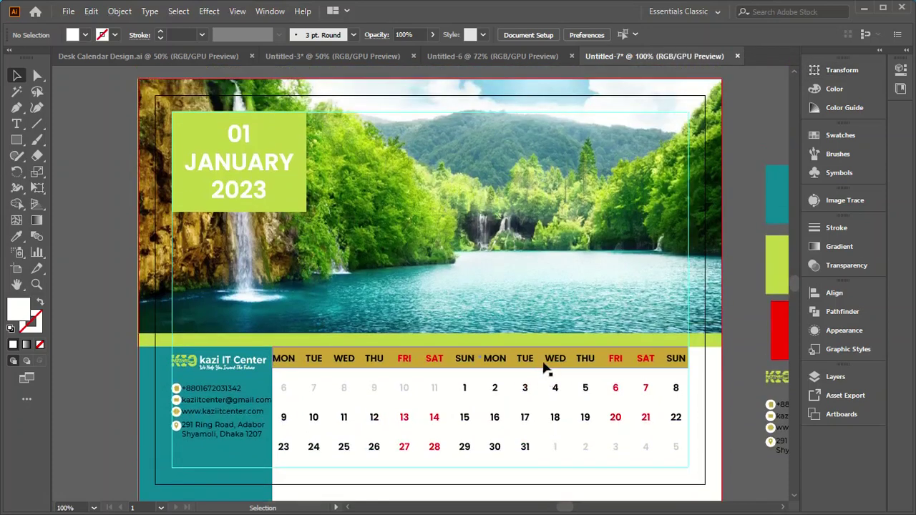